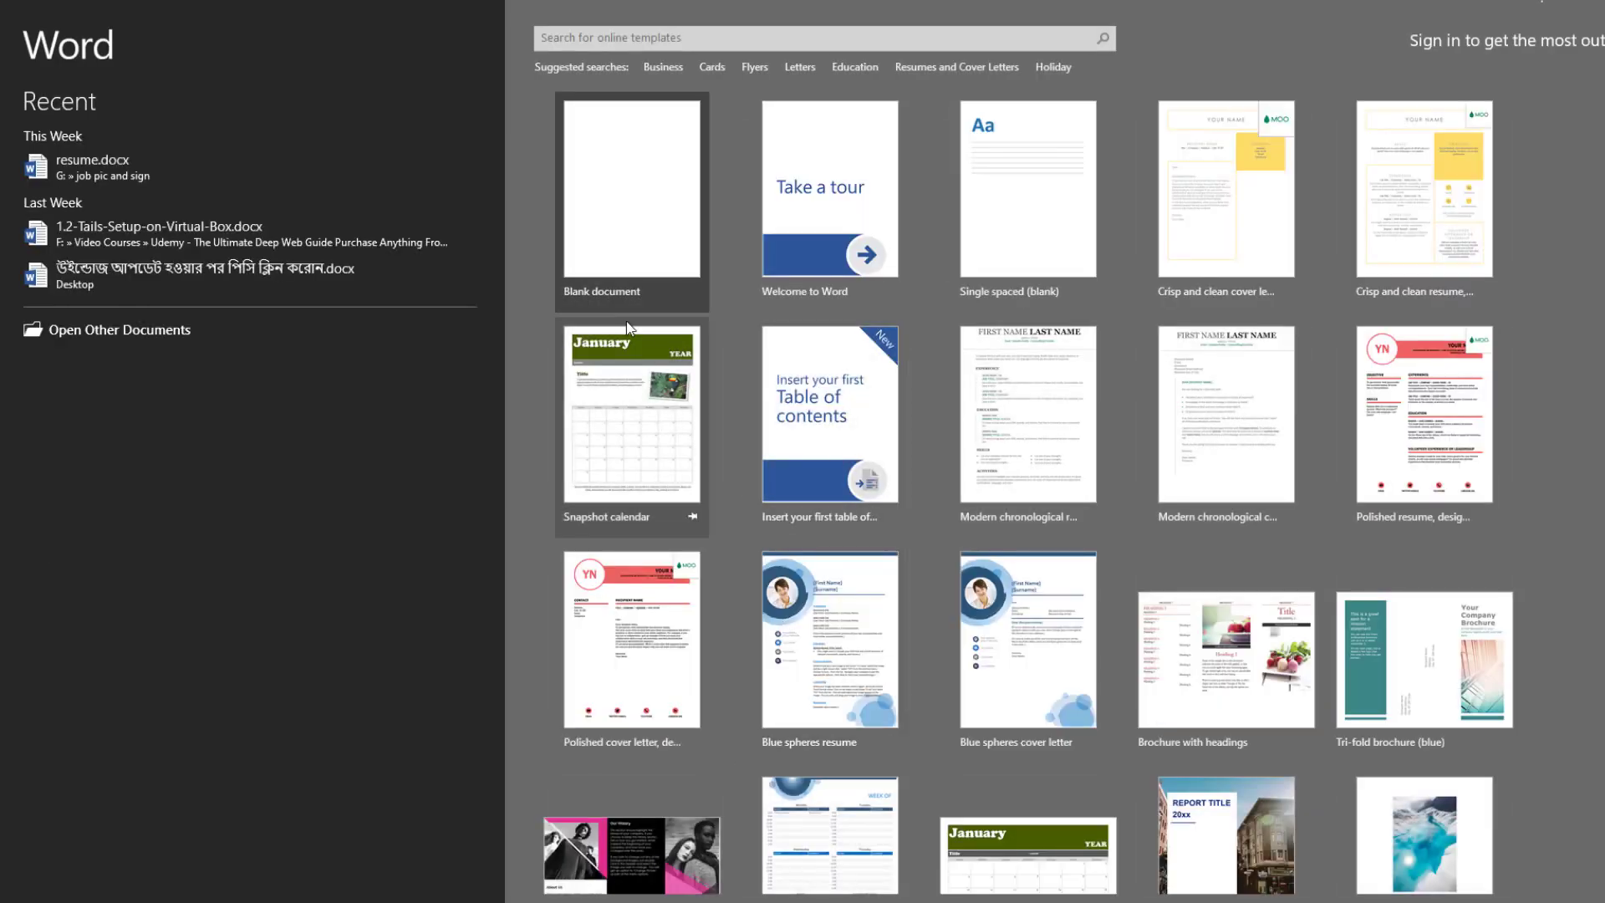
Create a blank document and turn on the display of text boundaries in the advanced options.
{"action": "left_click", "coordinate": [619, 217]}
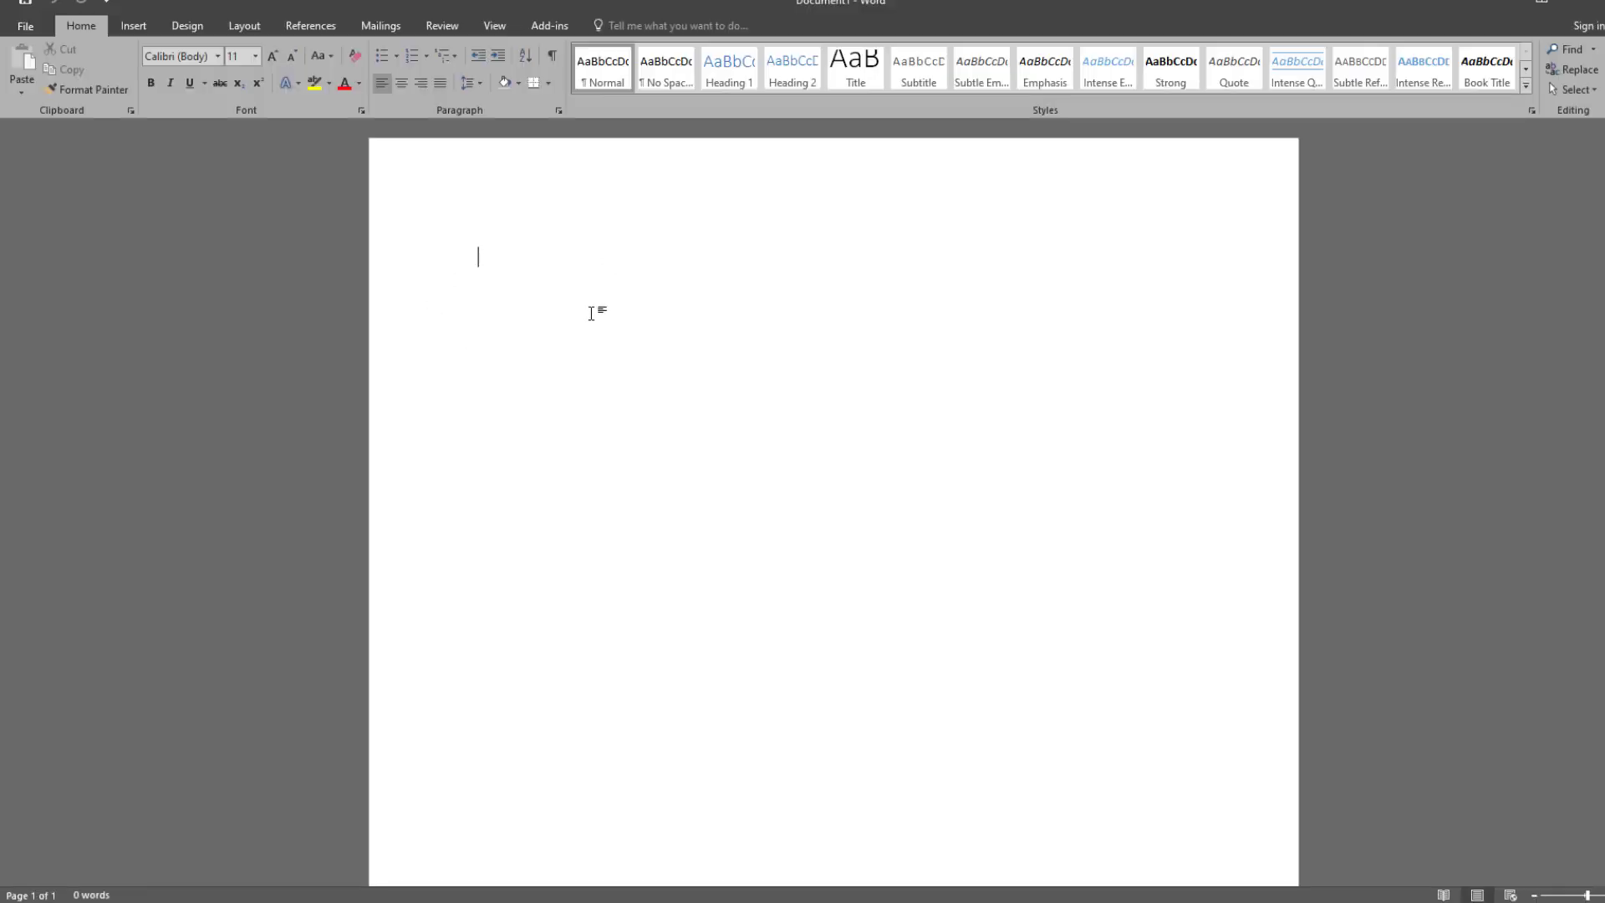
{"action": "left_click", "coordinate": [26, 26]}
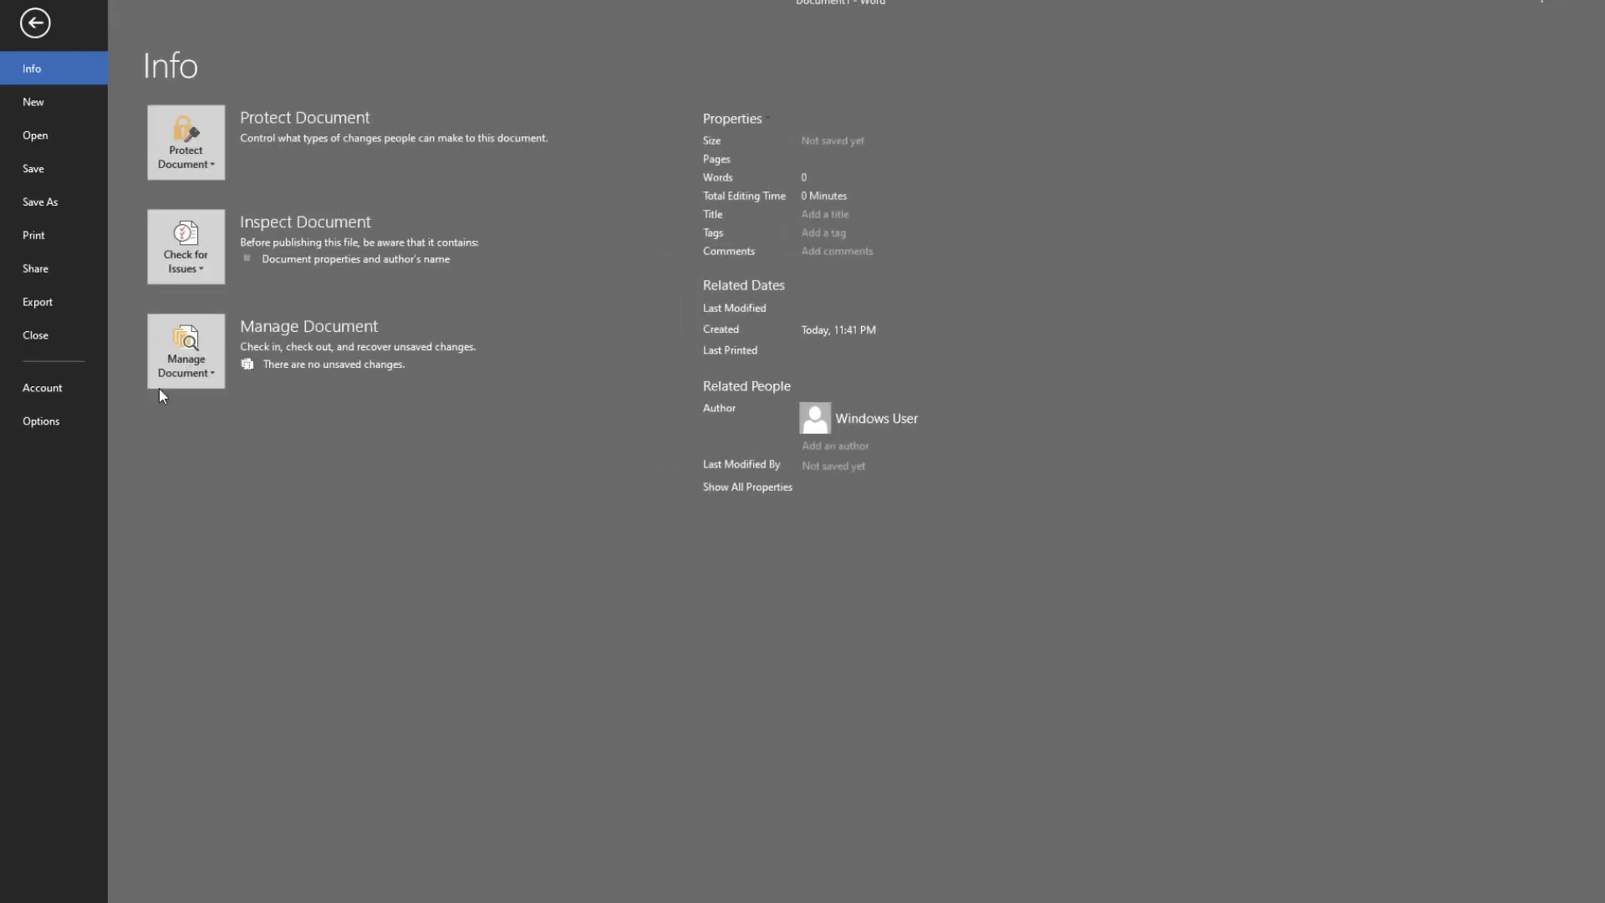
{"action": "left_click", "coordinate": [53, 425]}
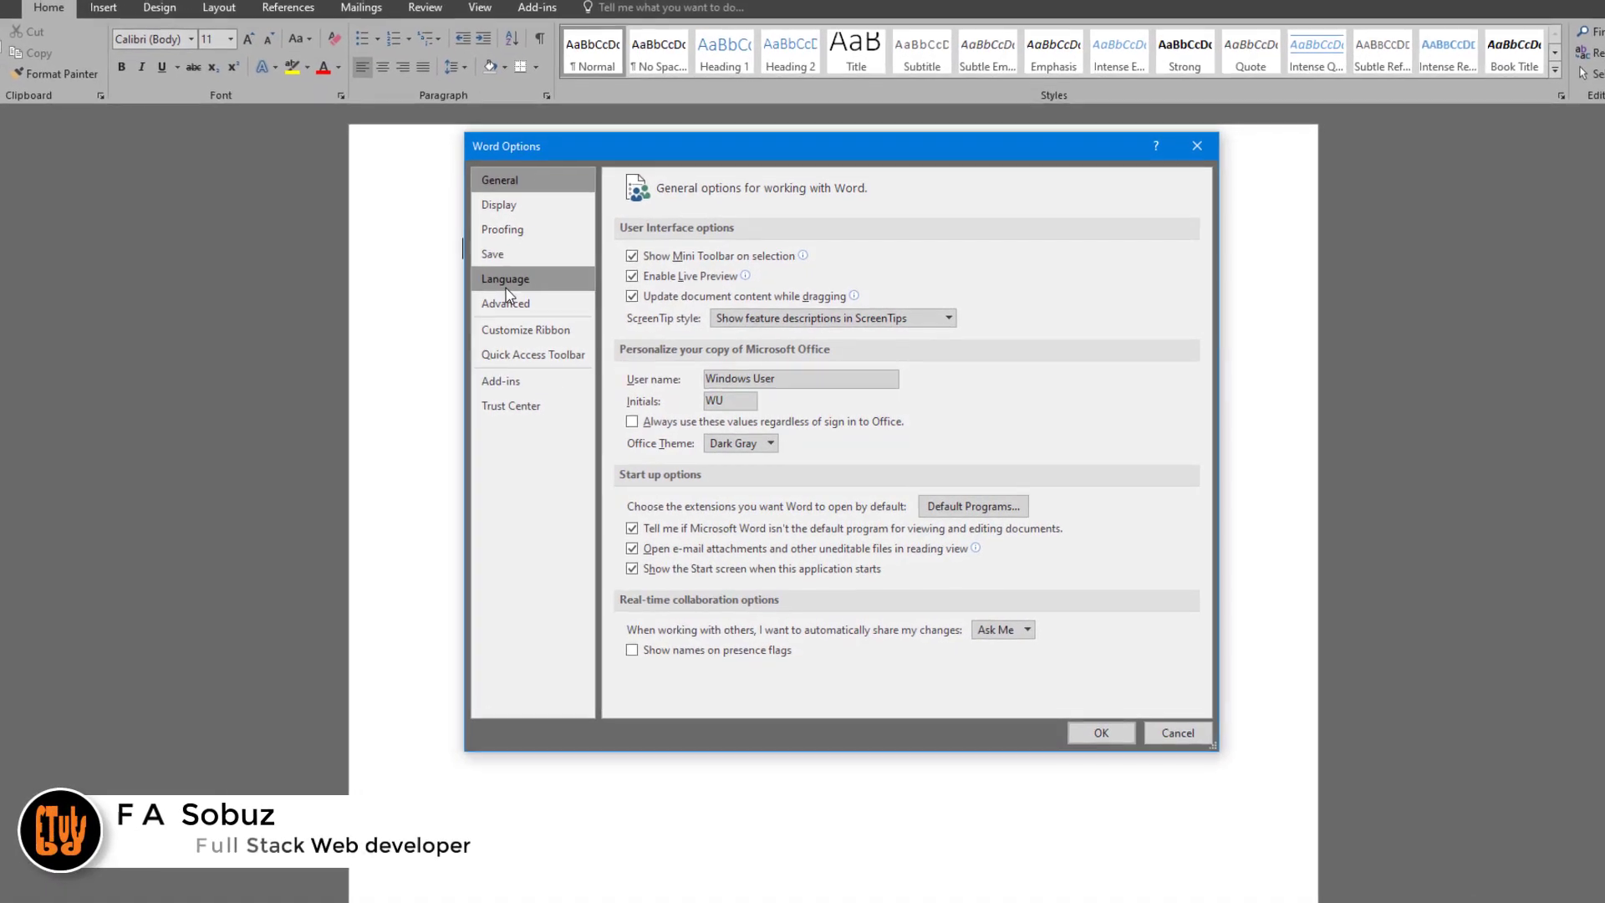
{"action": "left_click", "coordinate": [512, 307]}
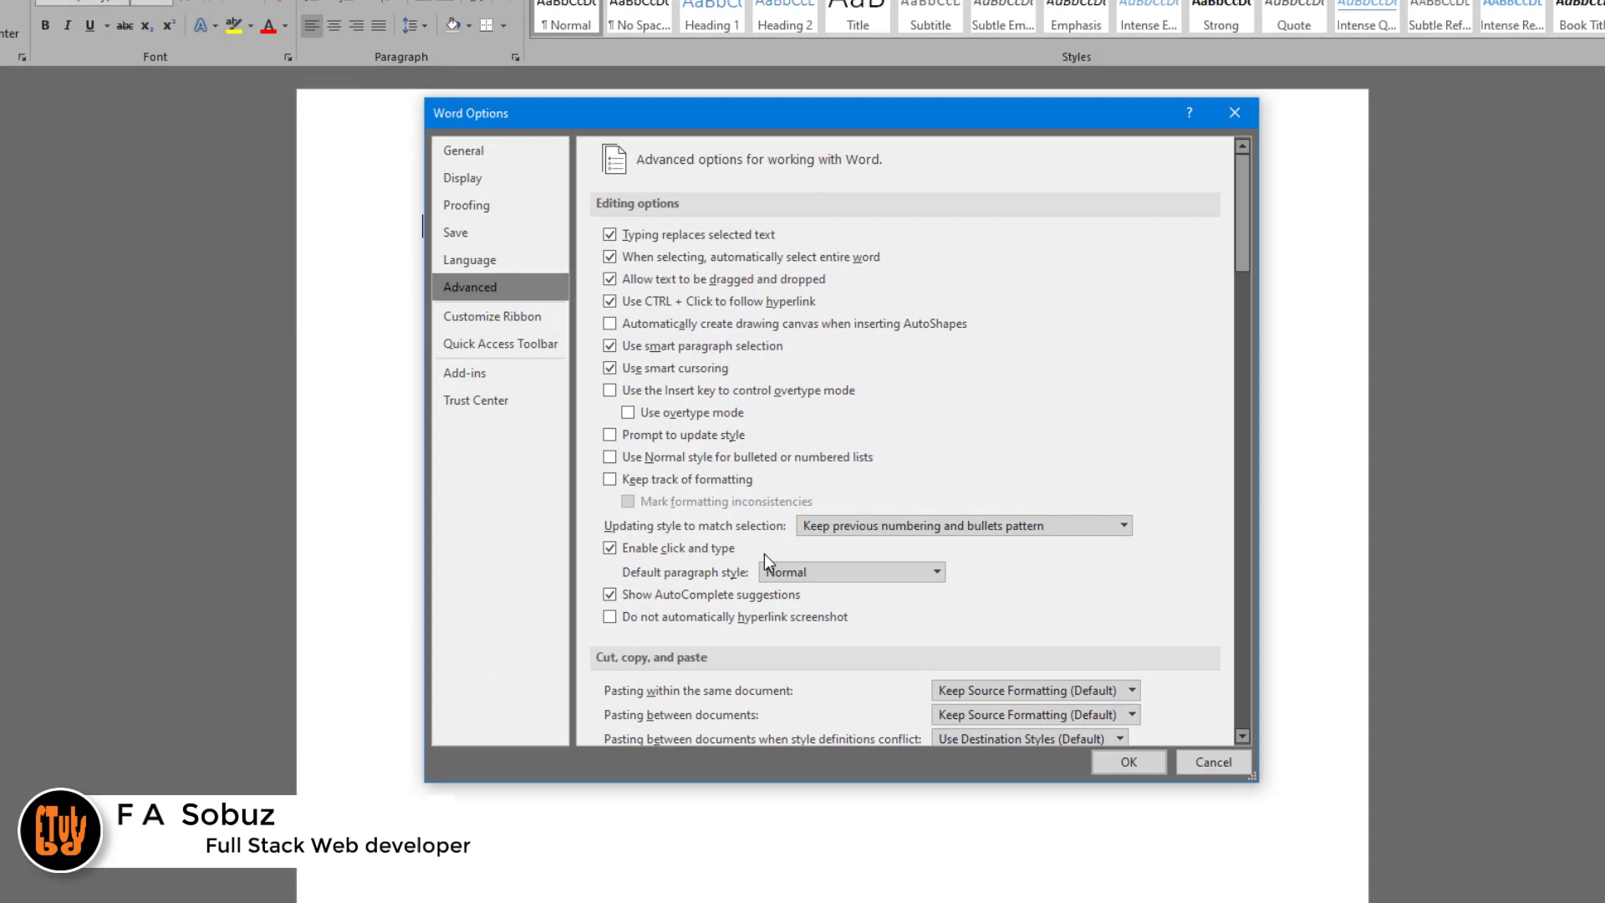
{"action": "scroll", "coordinate": [764, 558], "scroll_direction": "down", "scroll_amount": 4}
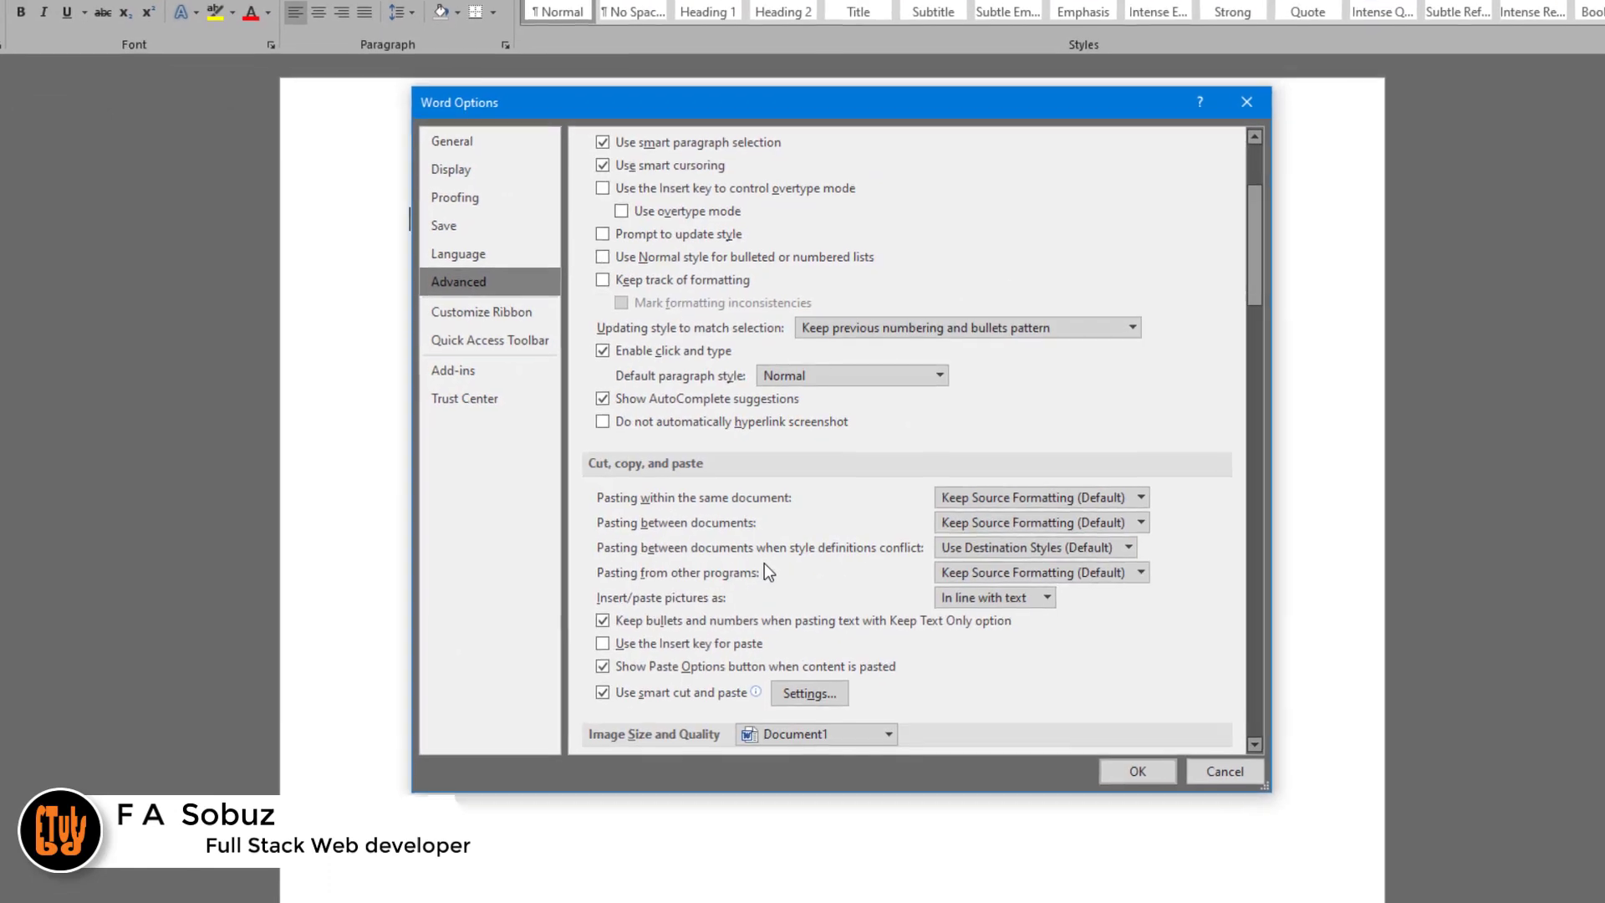
{"action": "scroll", "coordinate": [757, 604], "scroll_direction": "down", "scroll_amount": 5}
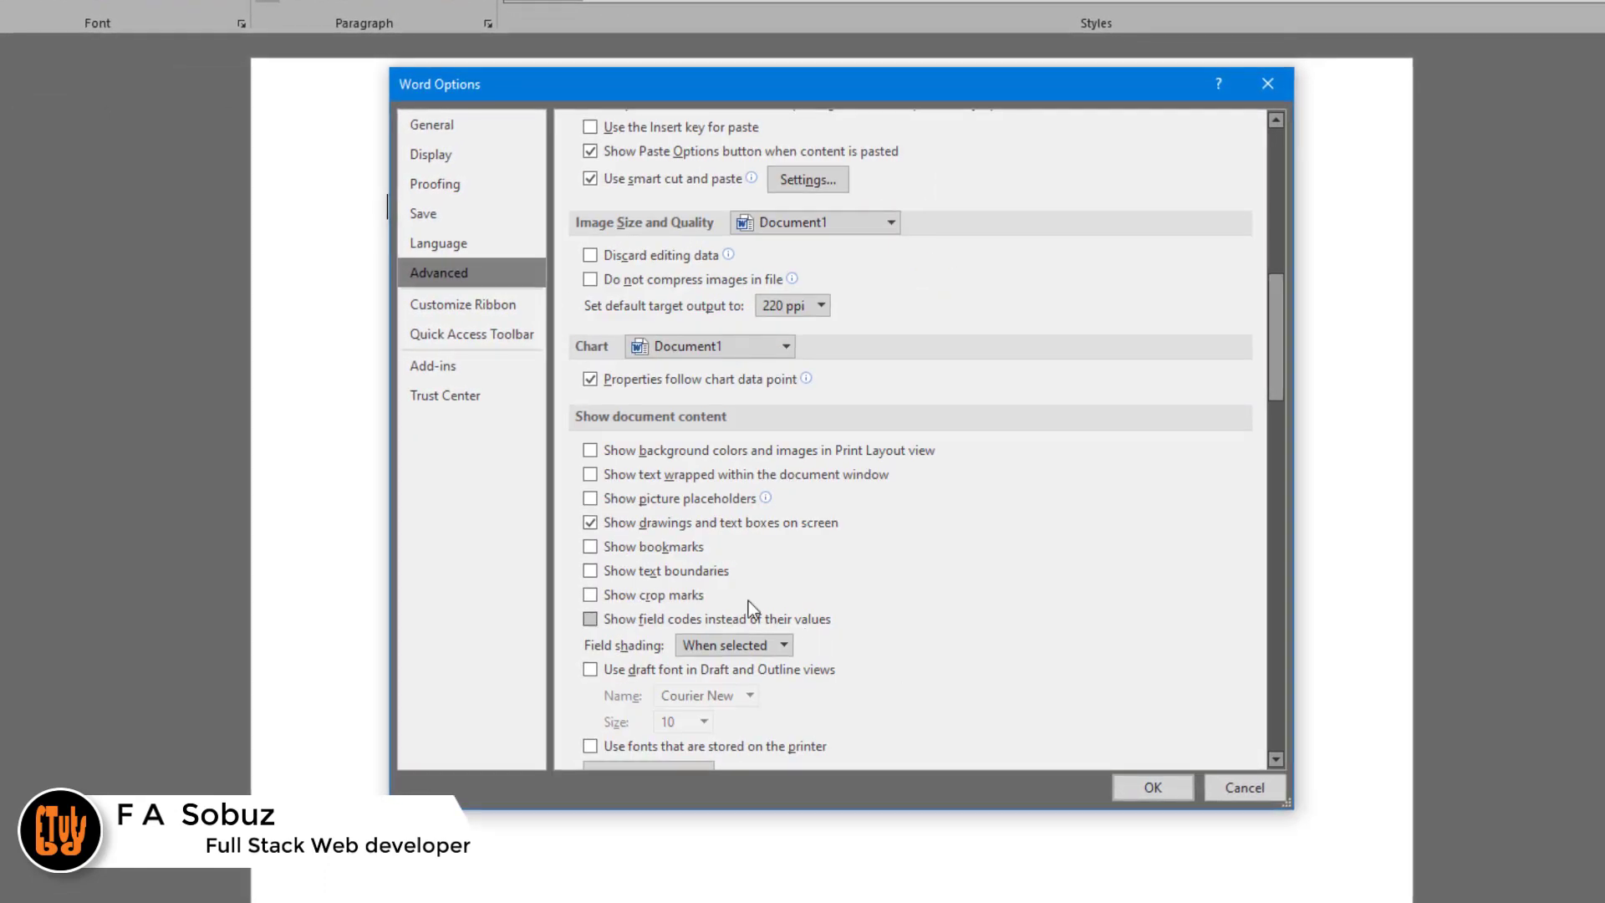
{"action": "left_click", "coordinate": [714, 577]}
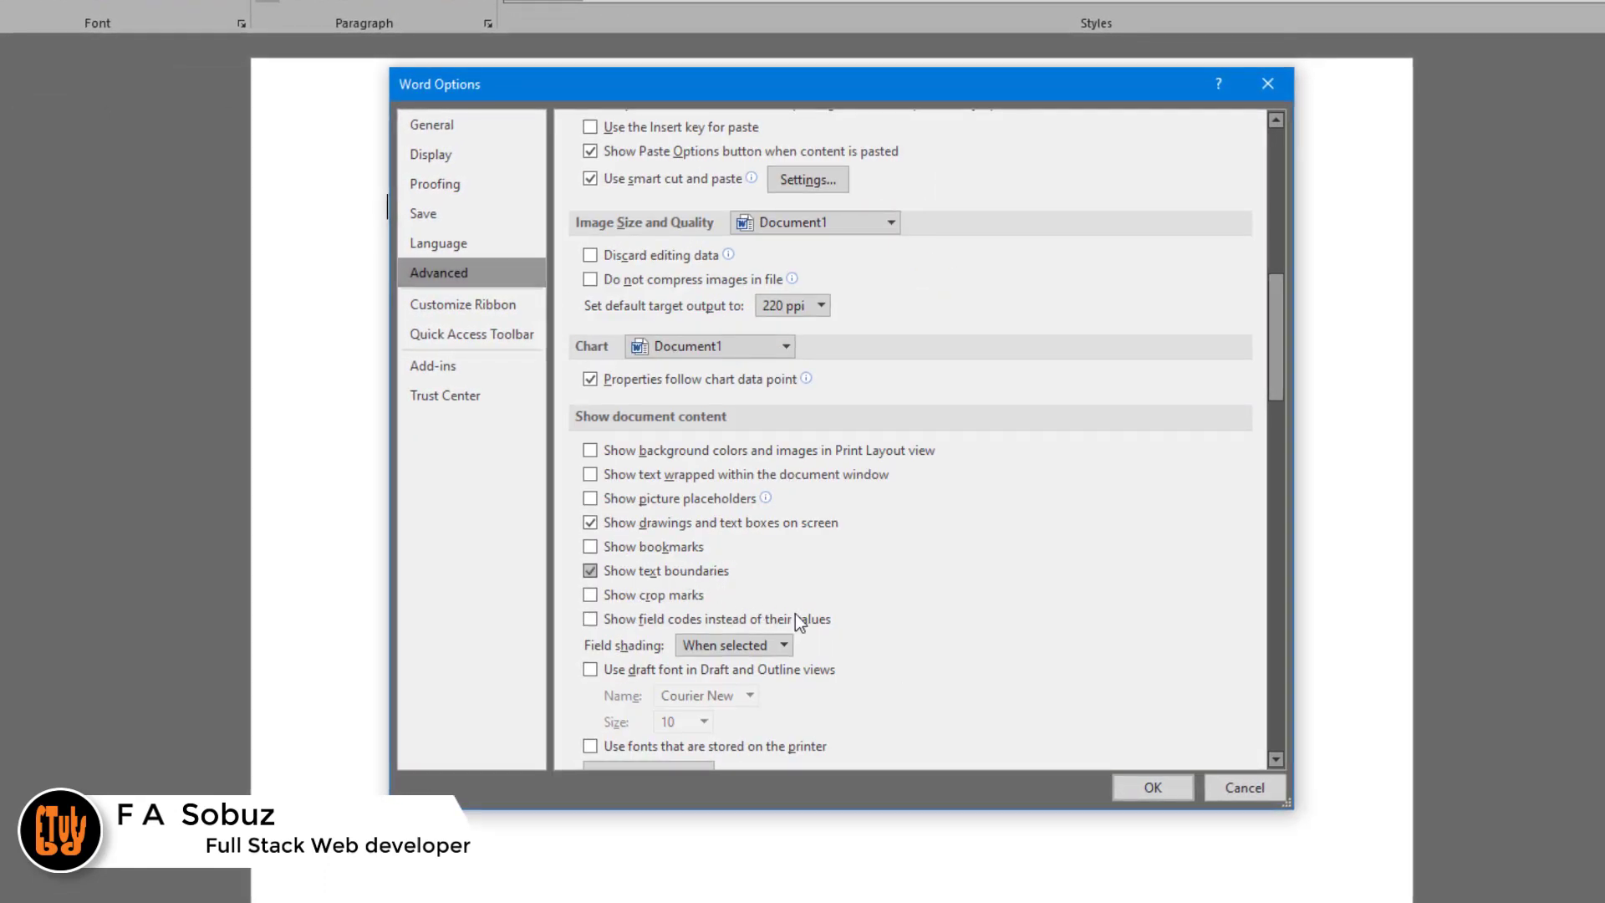
{"action": "left_click", "coordinate": [1177, 791]}
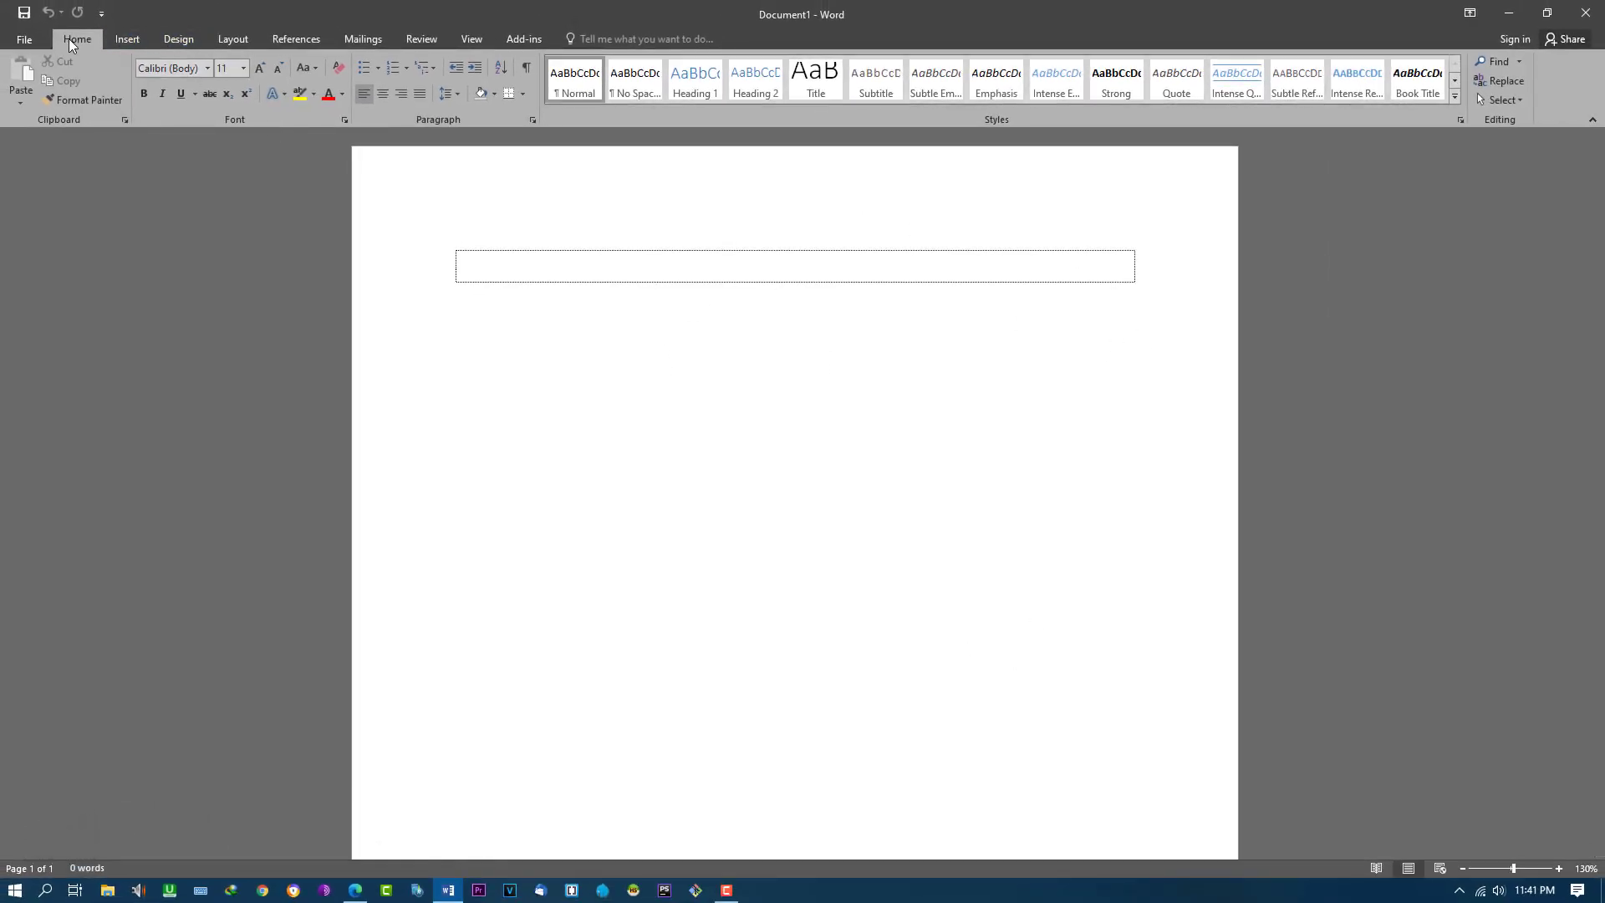
Apply the View theme to the blank document.
{"action": "left_click", "coordinate": [127, 43]}
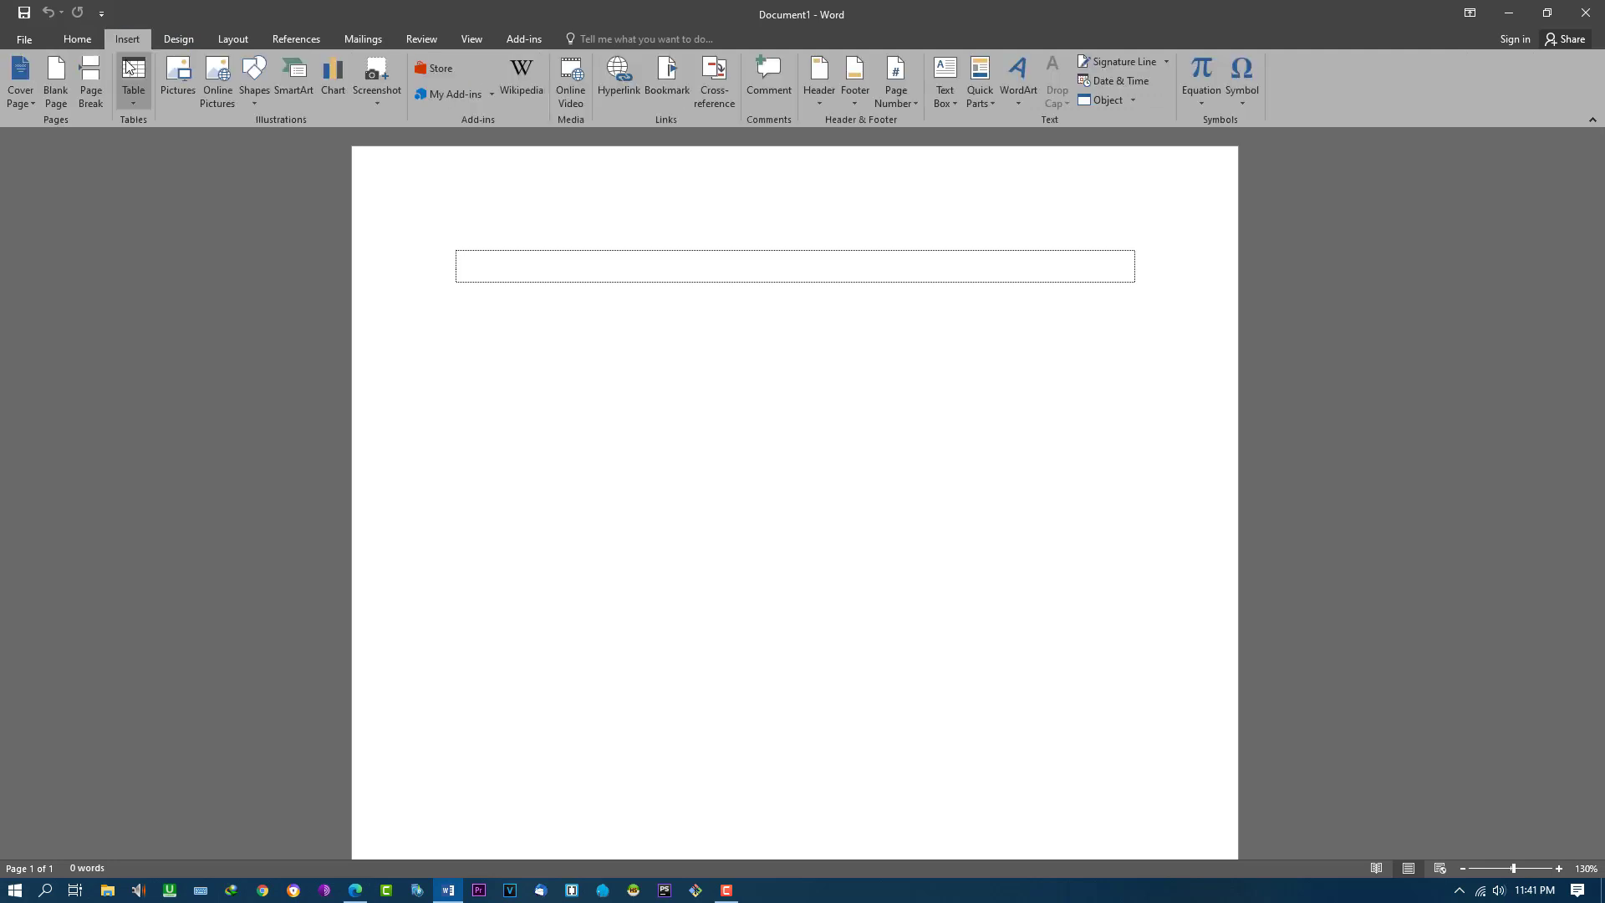
{"action": "left_click", "coordinate": [177, 43]}
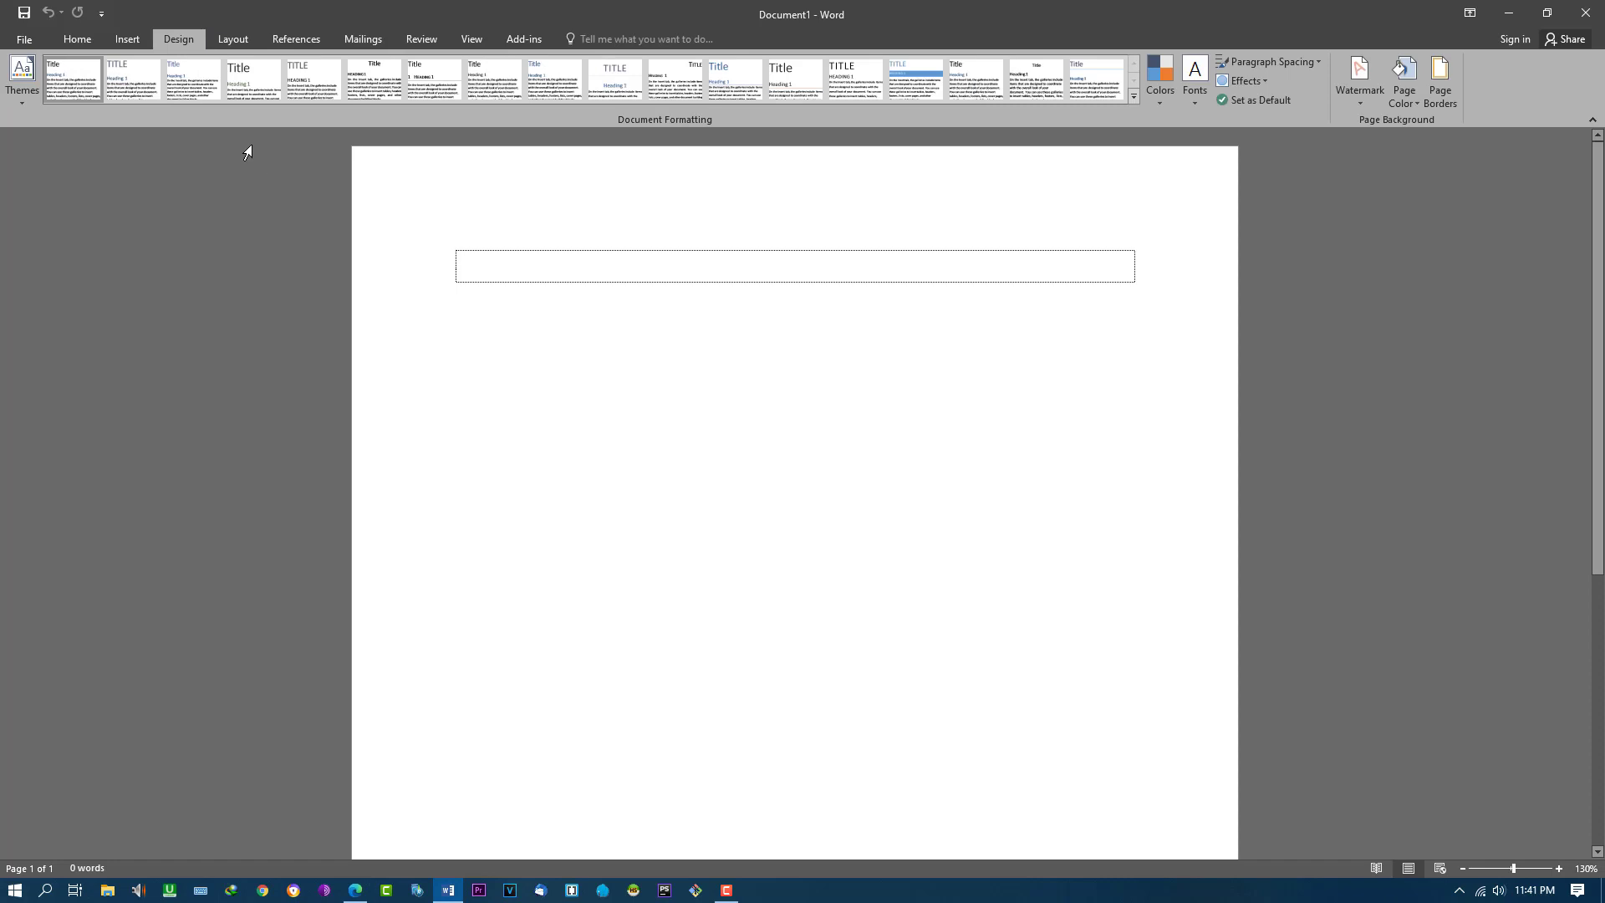
{"action": "left_click", "coordinate": [23, 107]}
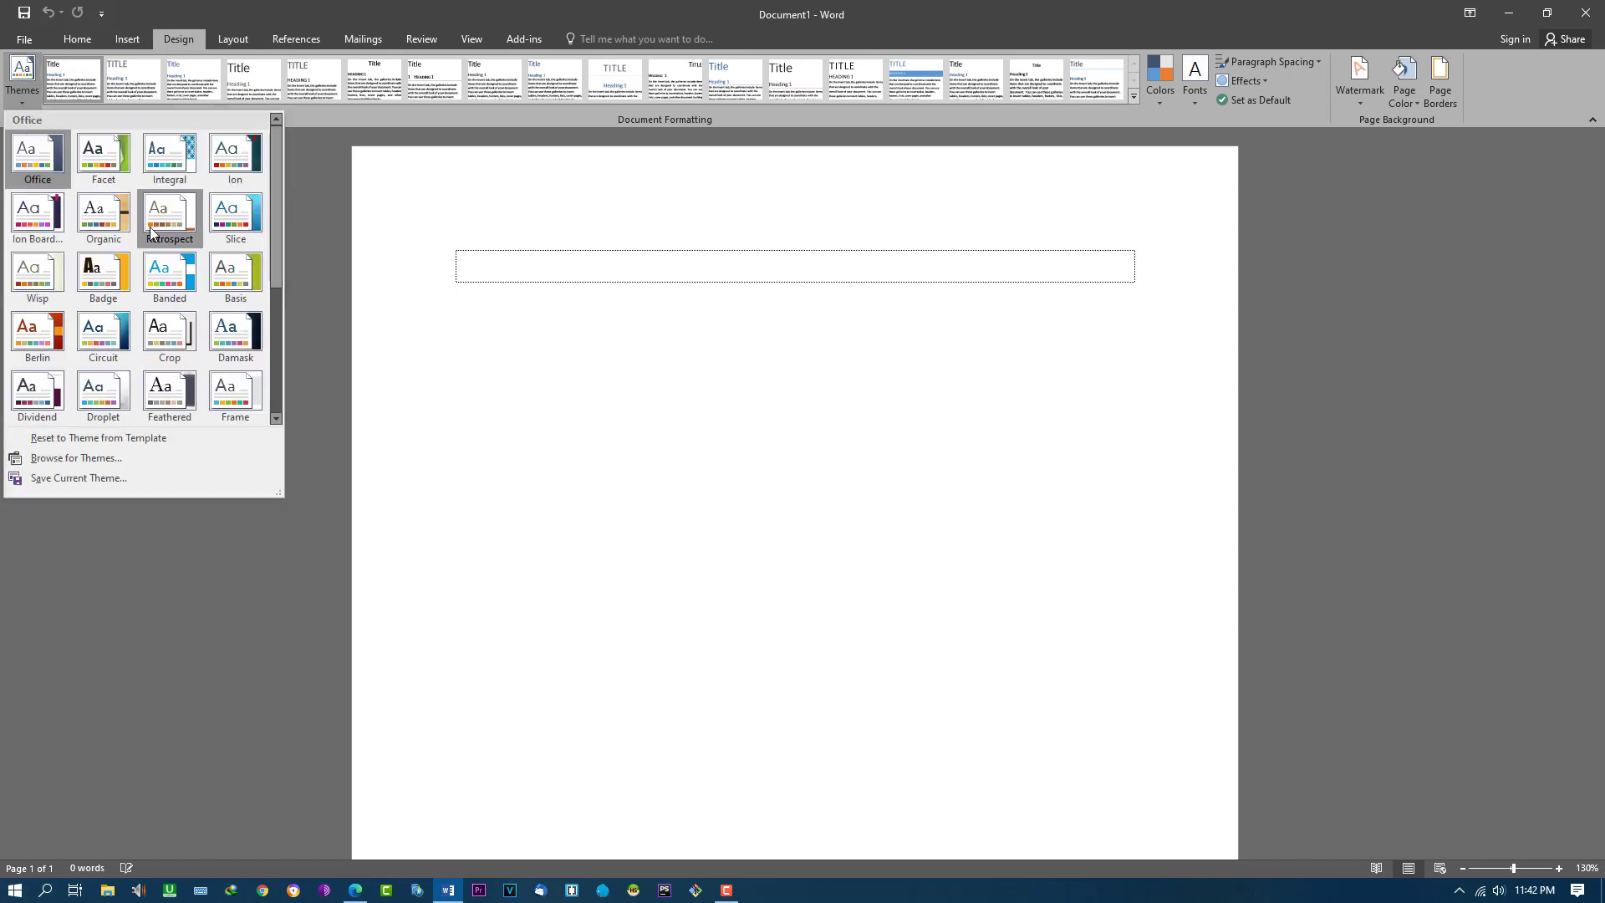
{"action": "scroll", "coordinate": [171, 232], "scroll_direction": "down", "scroll_amount": 4}
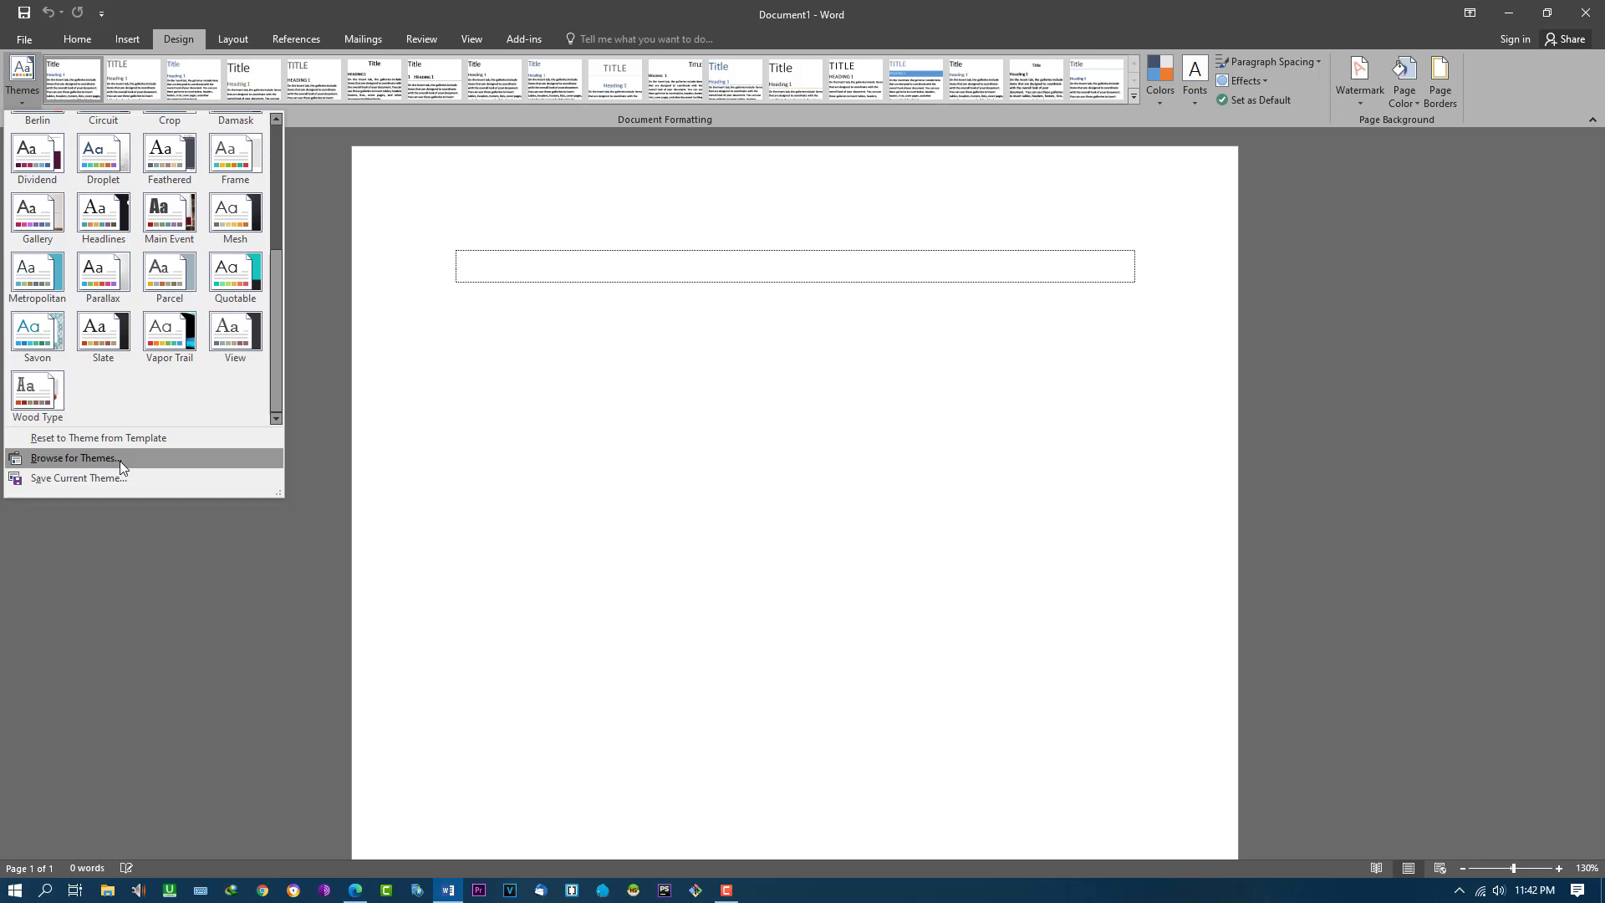
{"action": "left_click", "coordinate": [231, 334]}
{"action": "scroll", "coordinate": [732, 367], "scroll_direction": "down", "scroll_amount": 4}
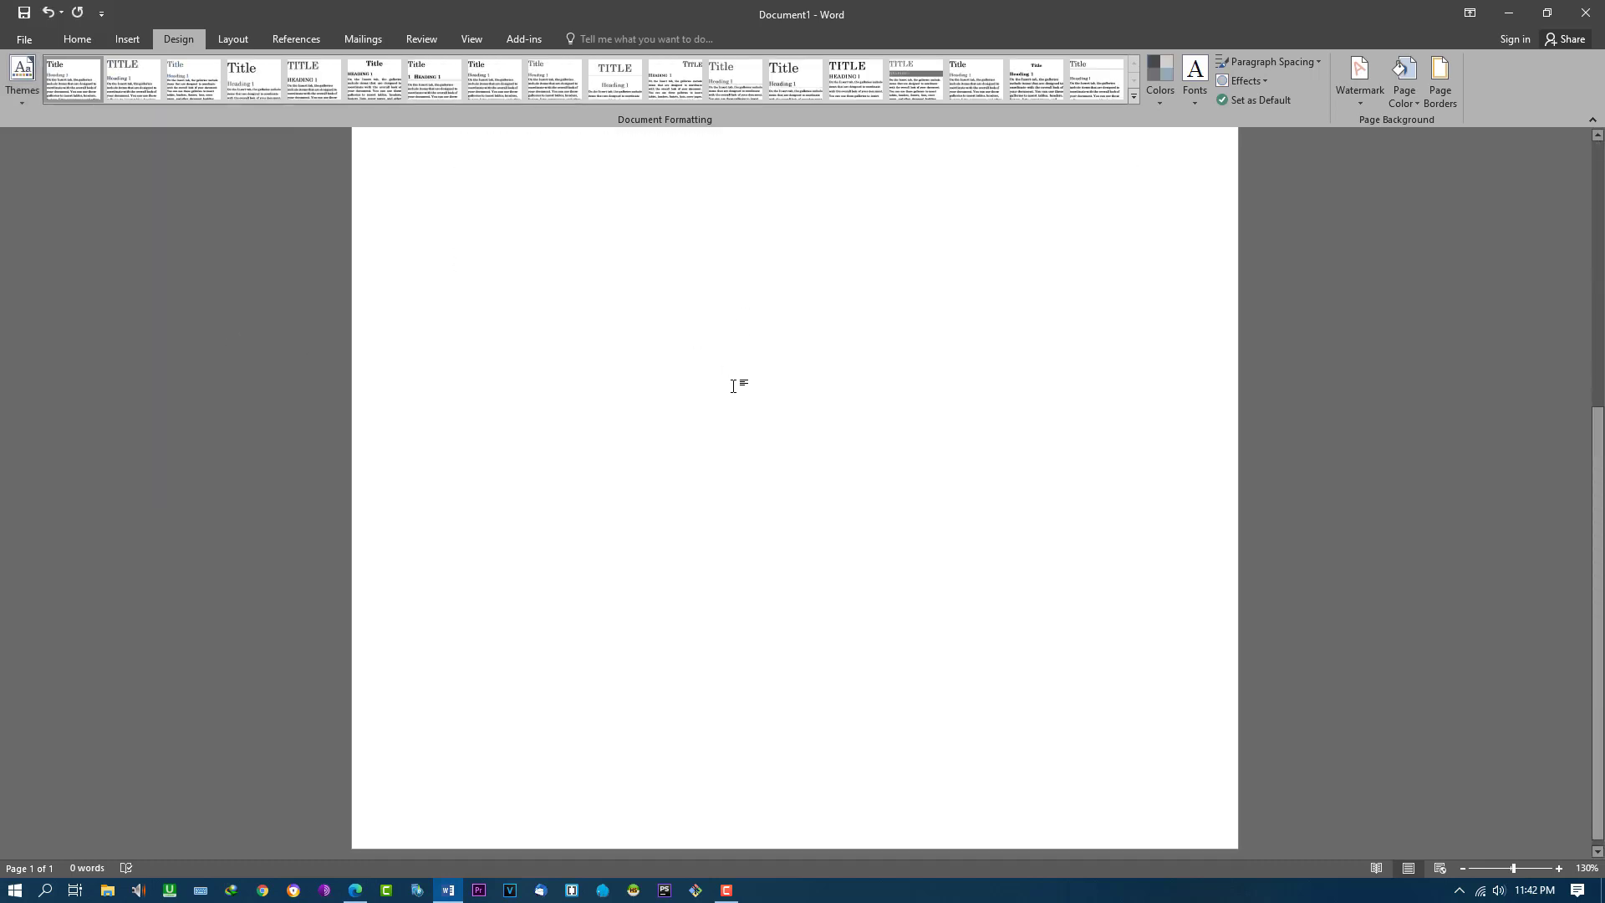
{"action": "scroll", "coordinate": [125, 159], "scroll_direction": "up", "scroll_amount": 4}
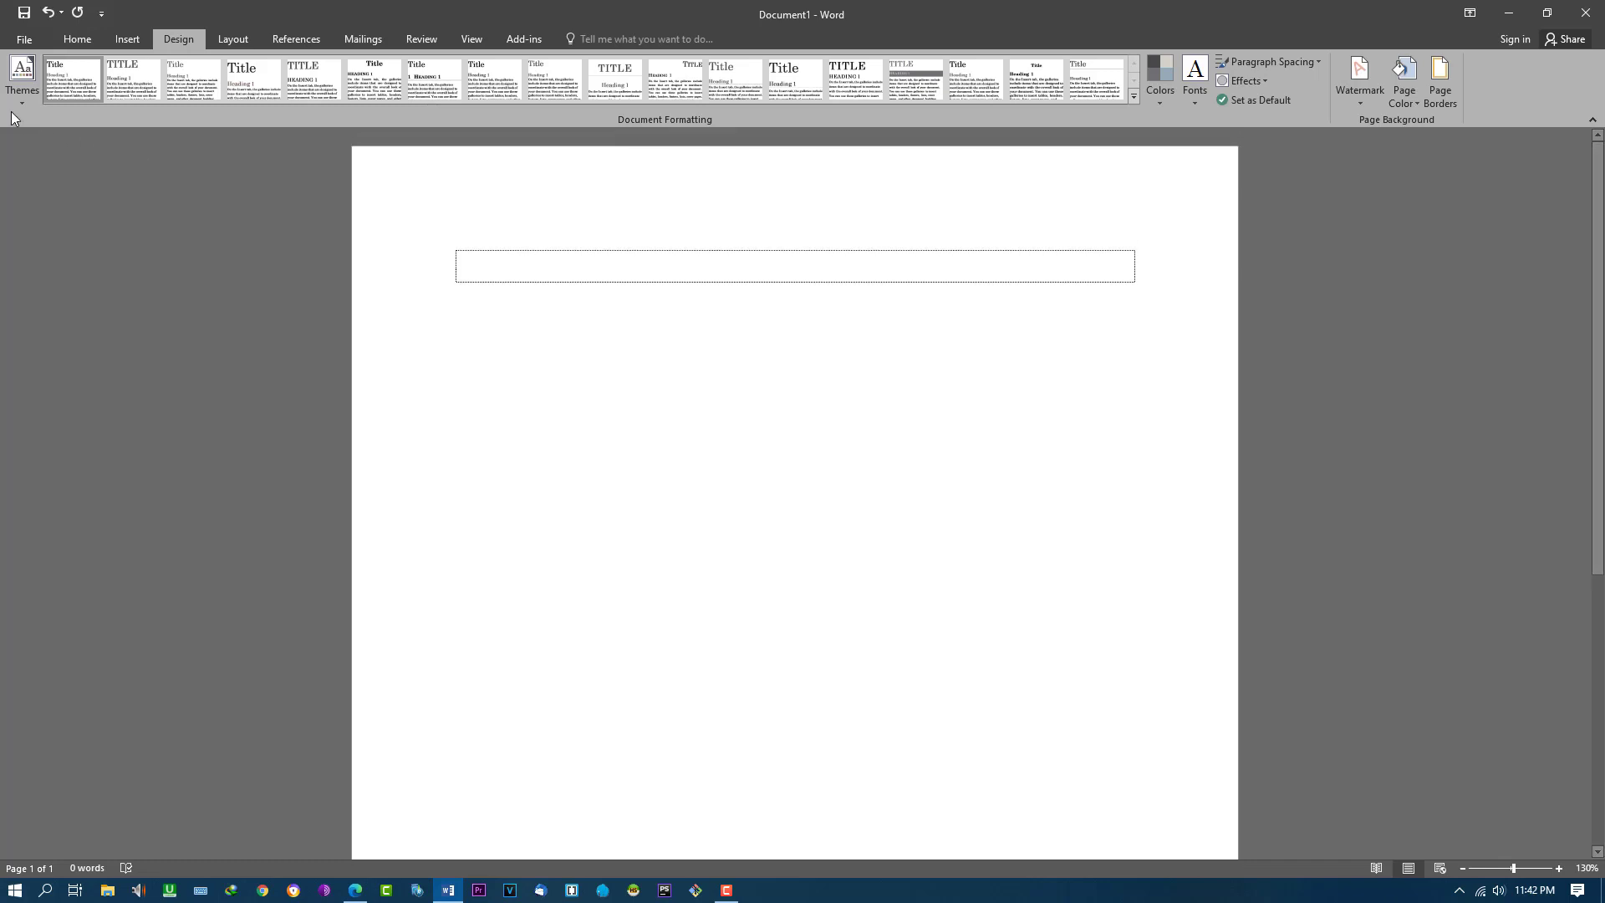
Look through the available document themes and the built-in style sets.
{"action": "left_click", "coordinate": [22, 80]}
{"action": "left_click", "coordinate": [564, 273]}
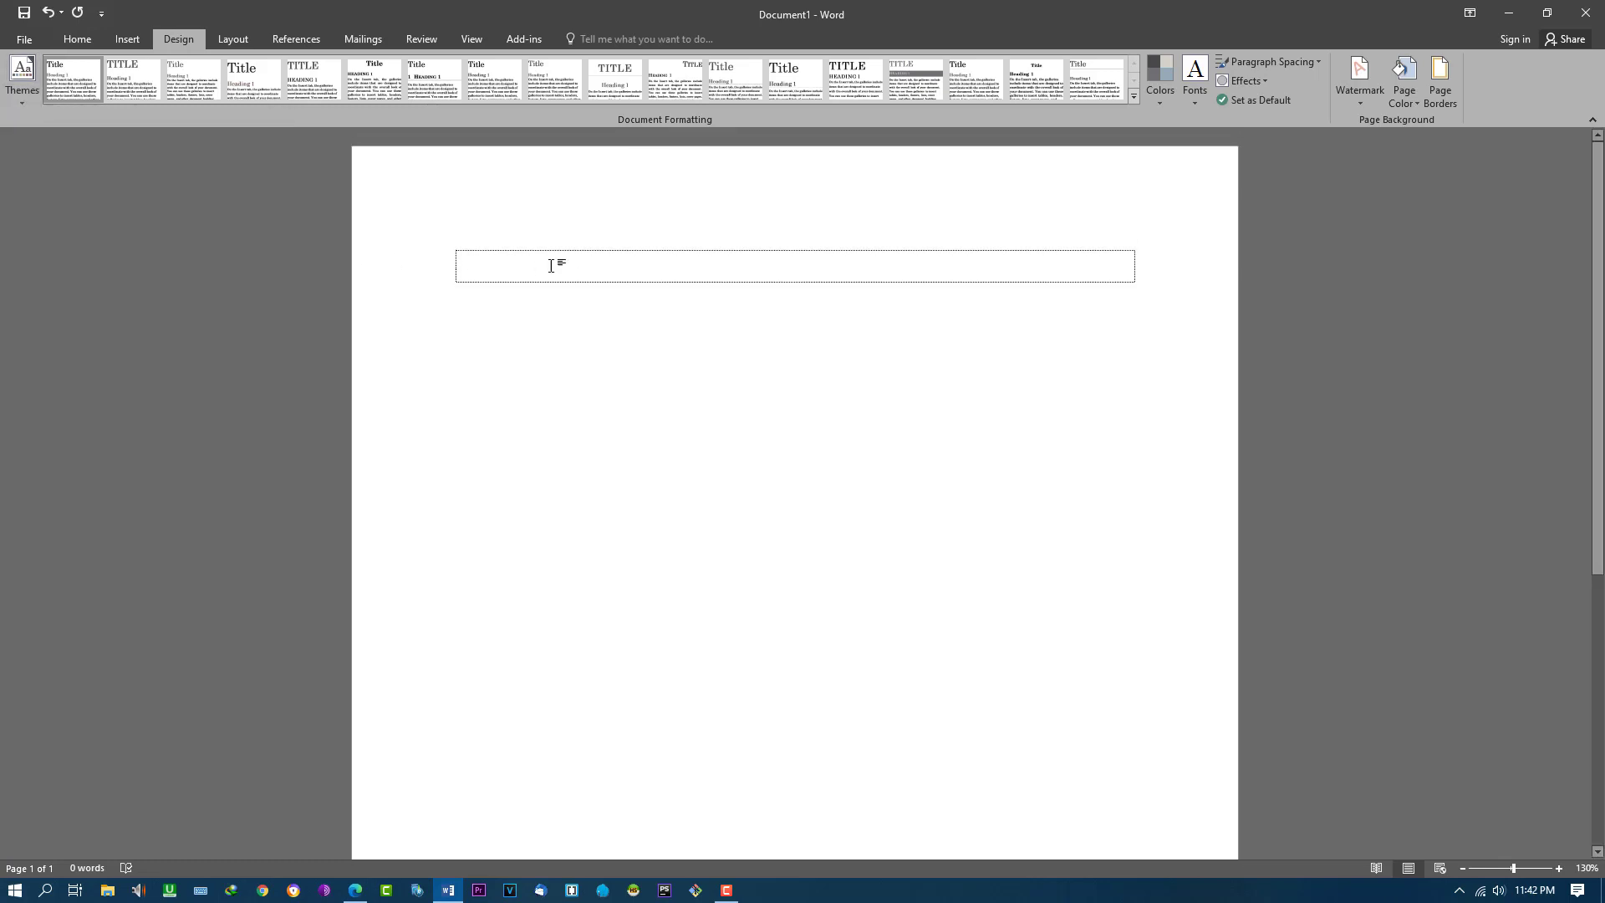
{"action": "left_click", "coordinate": [27, 102]}
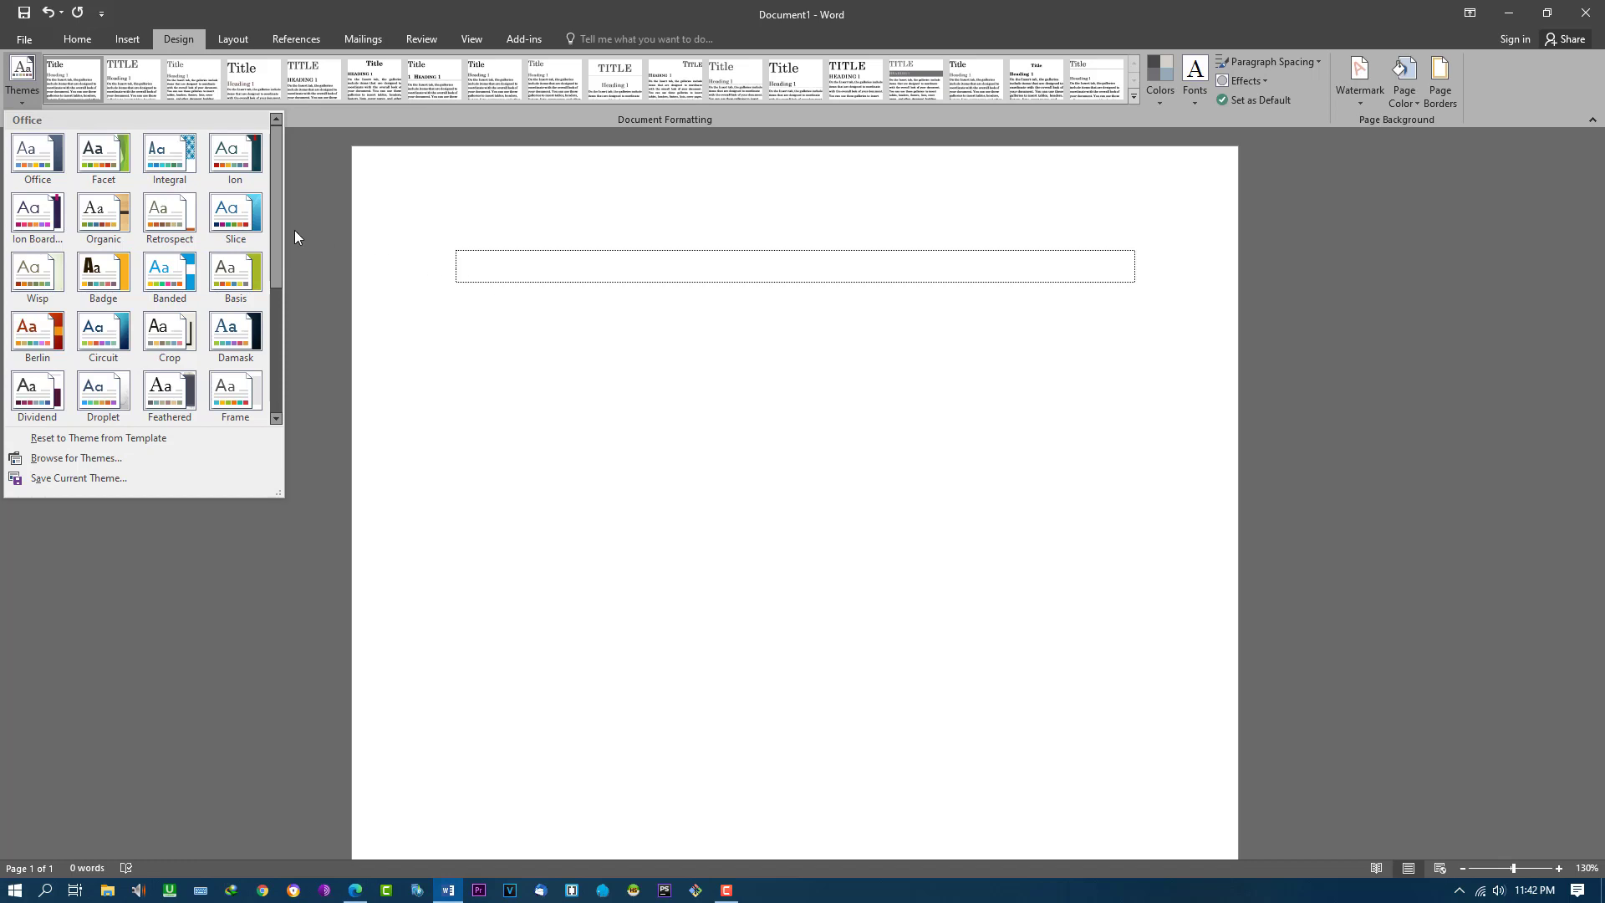
{"action": "scroll", "coordinate": [190, 245], "scroll_direction": "down", "scroll_amount": 4}
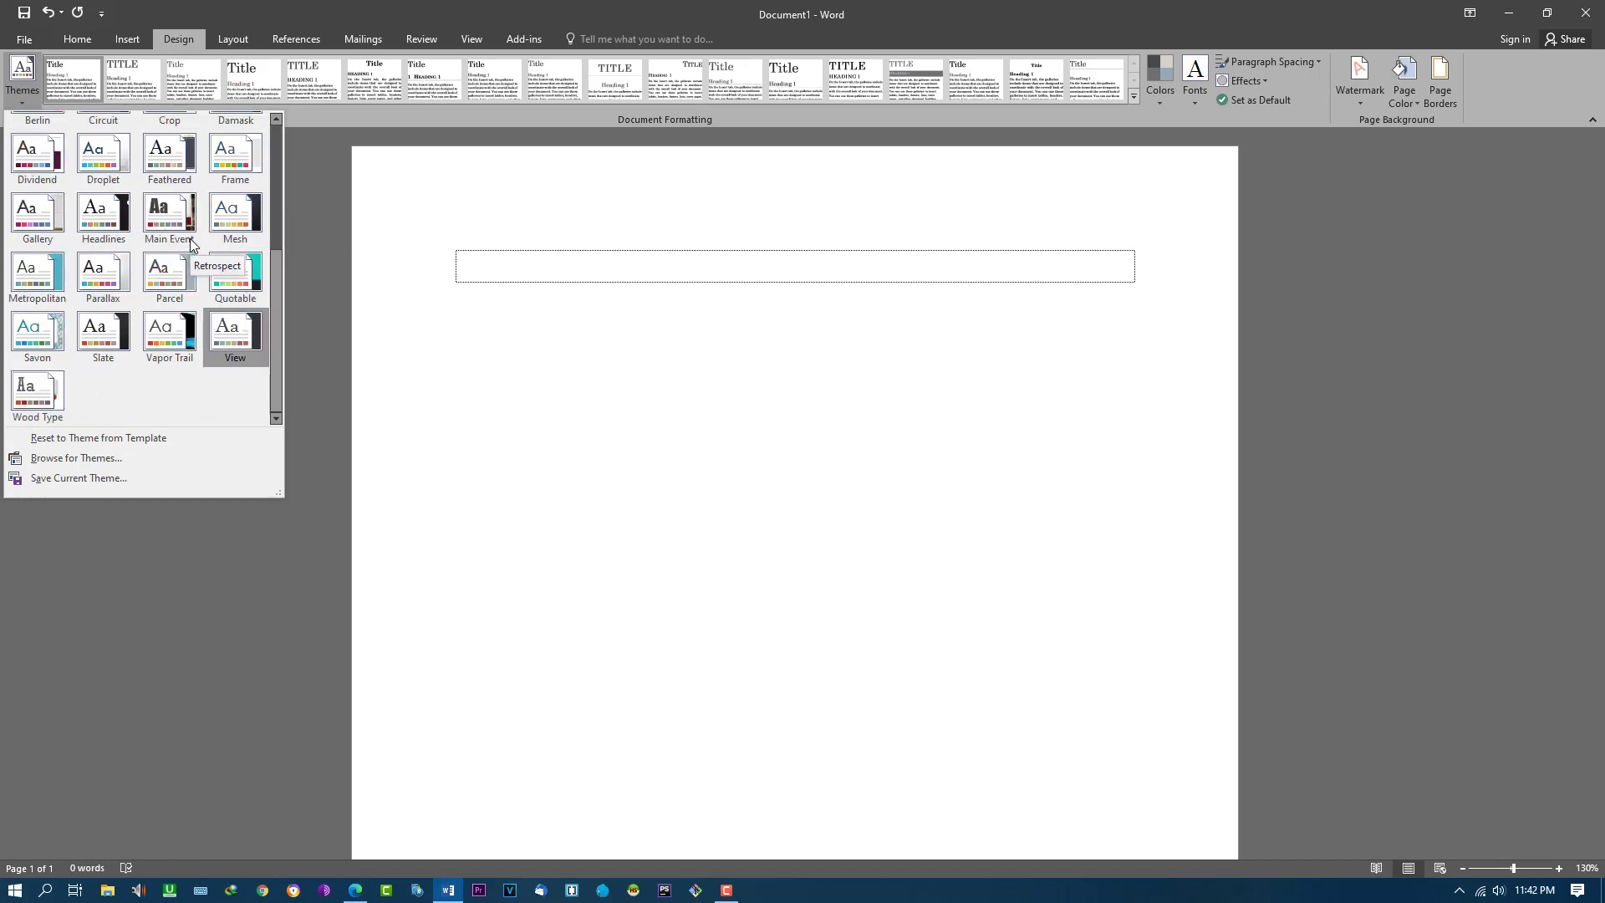
{"action": "scroll", "coordinate": [190, 245], "scroll_direction": "up", "scroll_amount": 4}
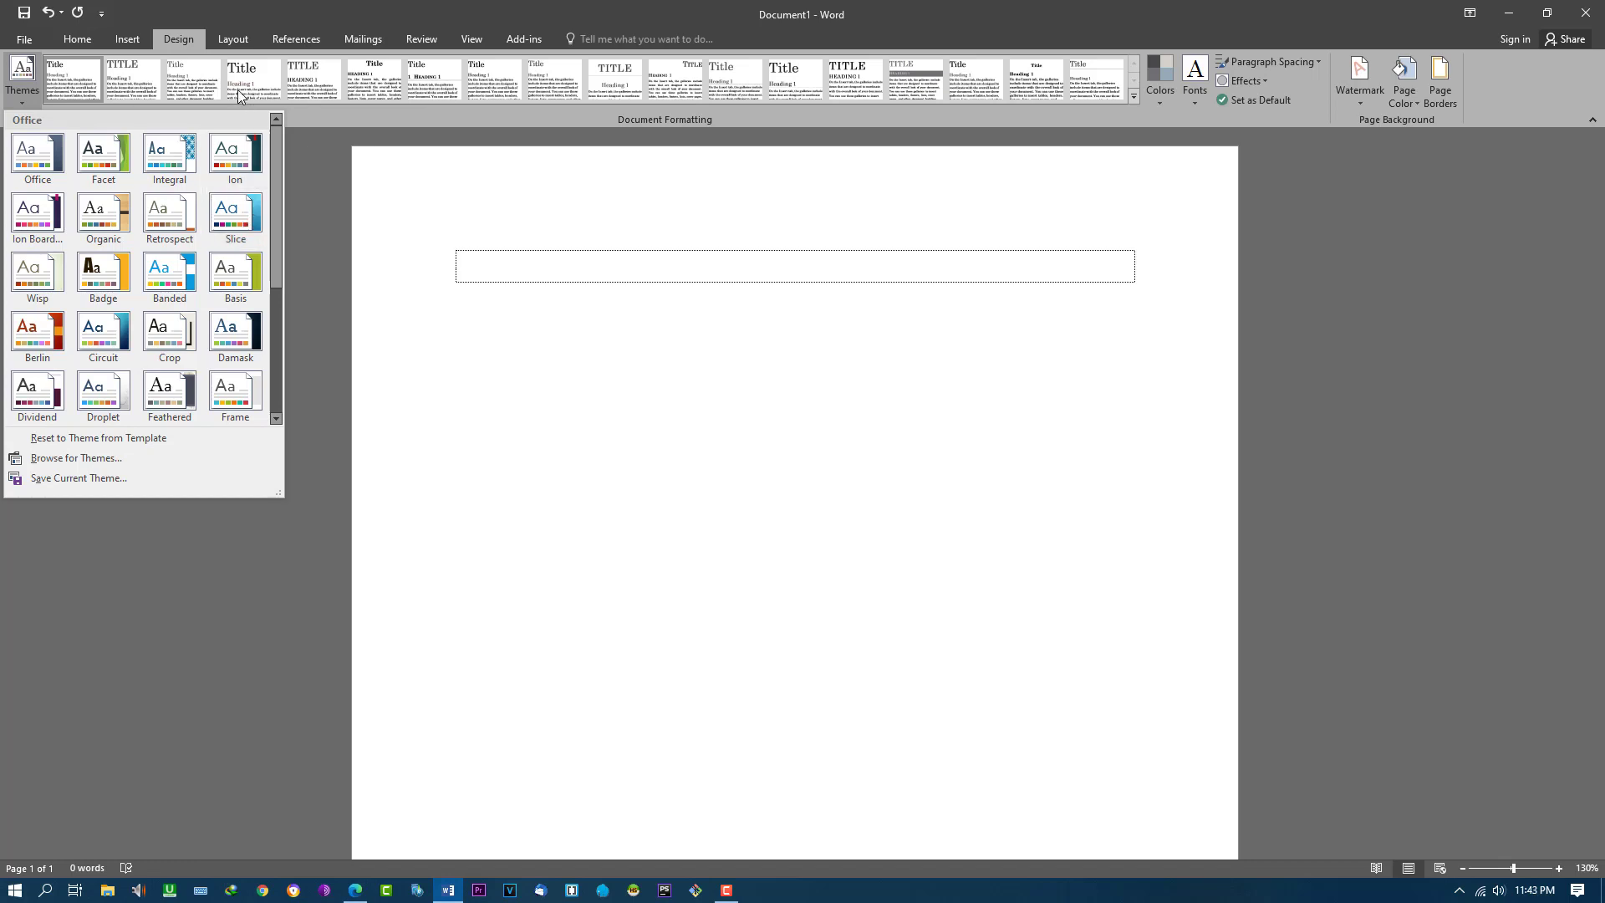
{"action": "left_click", "coordinate": [329, 215]}
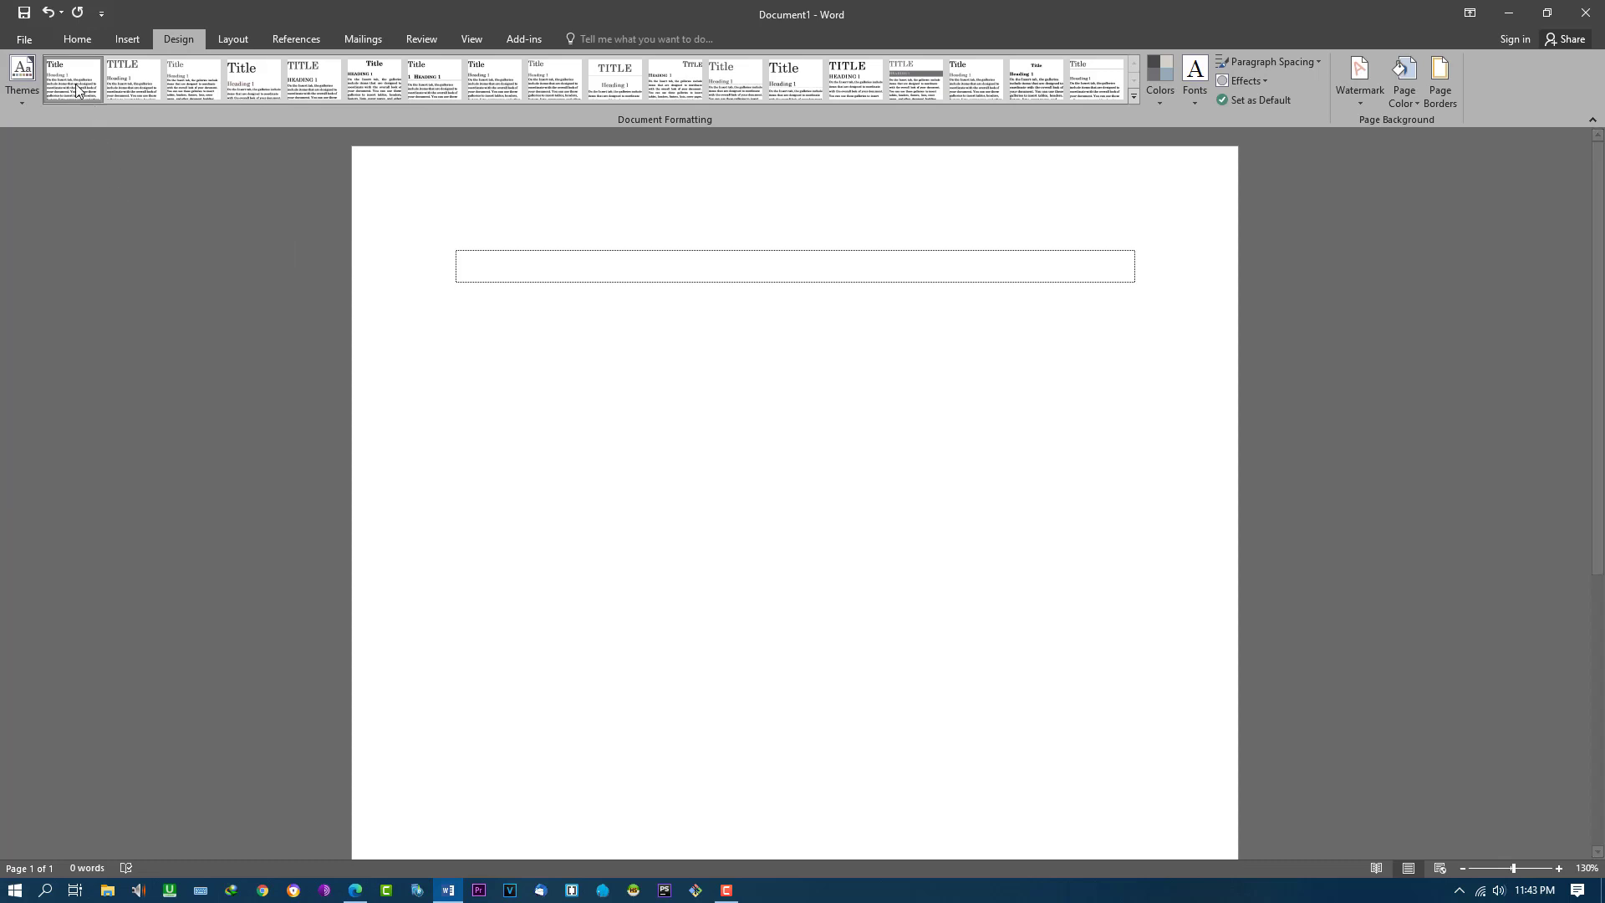
{"action": "left_click", "coordinate": [1134, 98]}
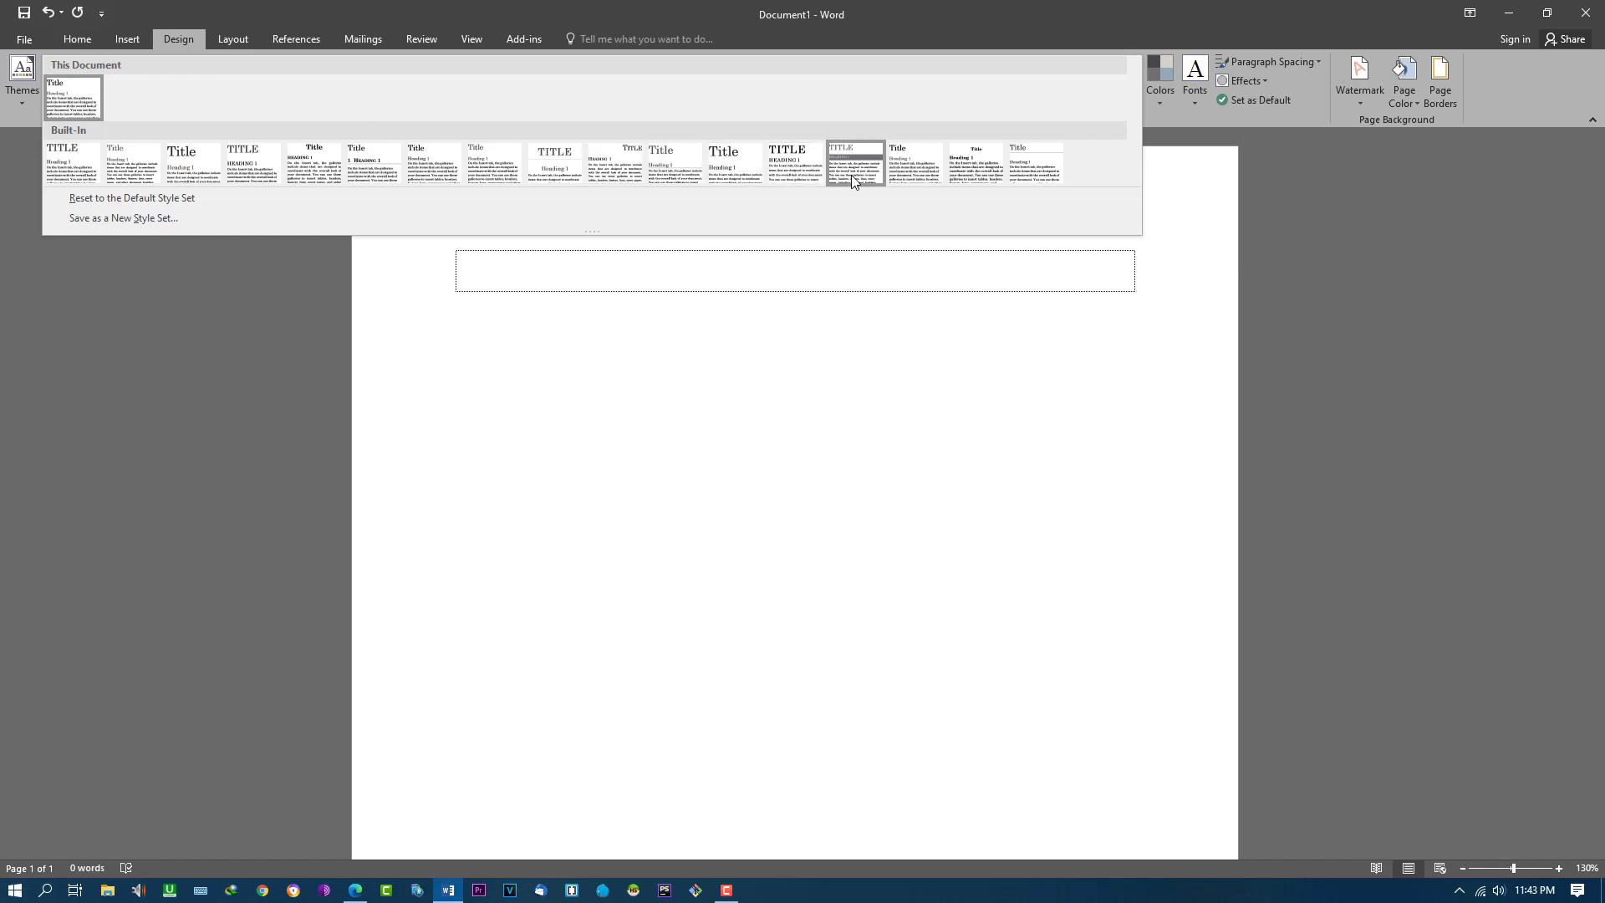
{"action": "left_click", "coordinate": [539, 264]}
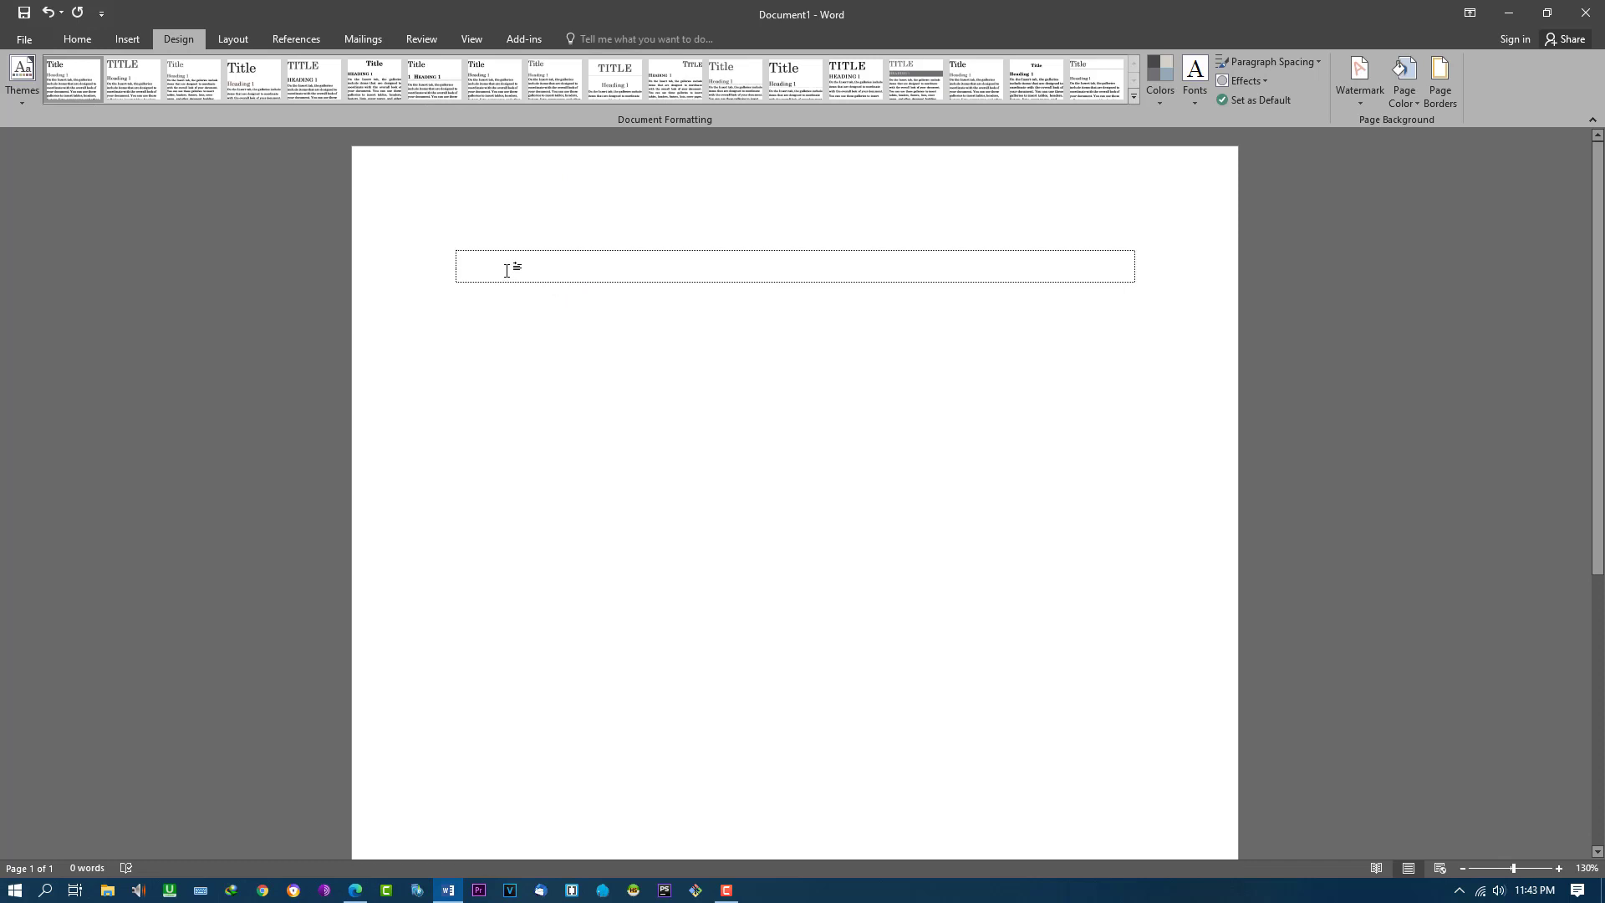
Fill the document with sample text using the formula =rand(5,5).
{"action": "type", "text": "=rand("}
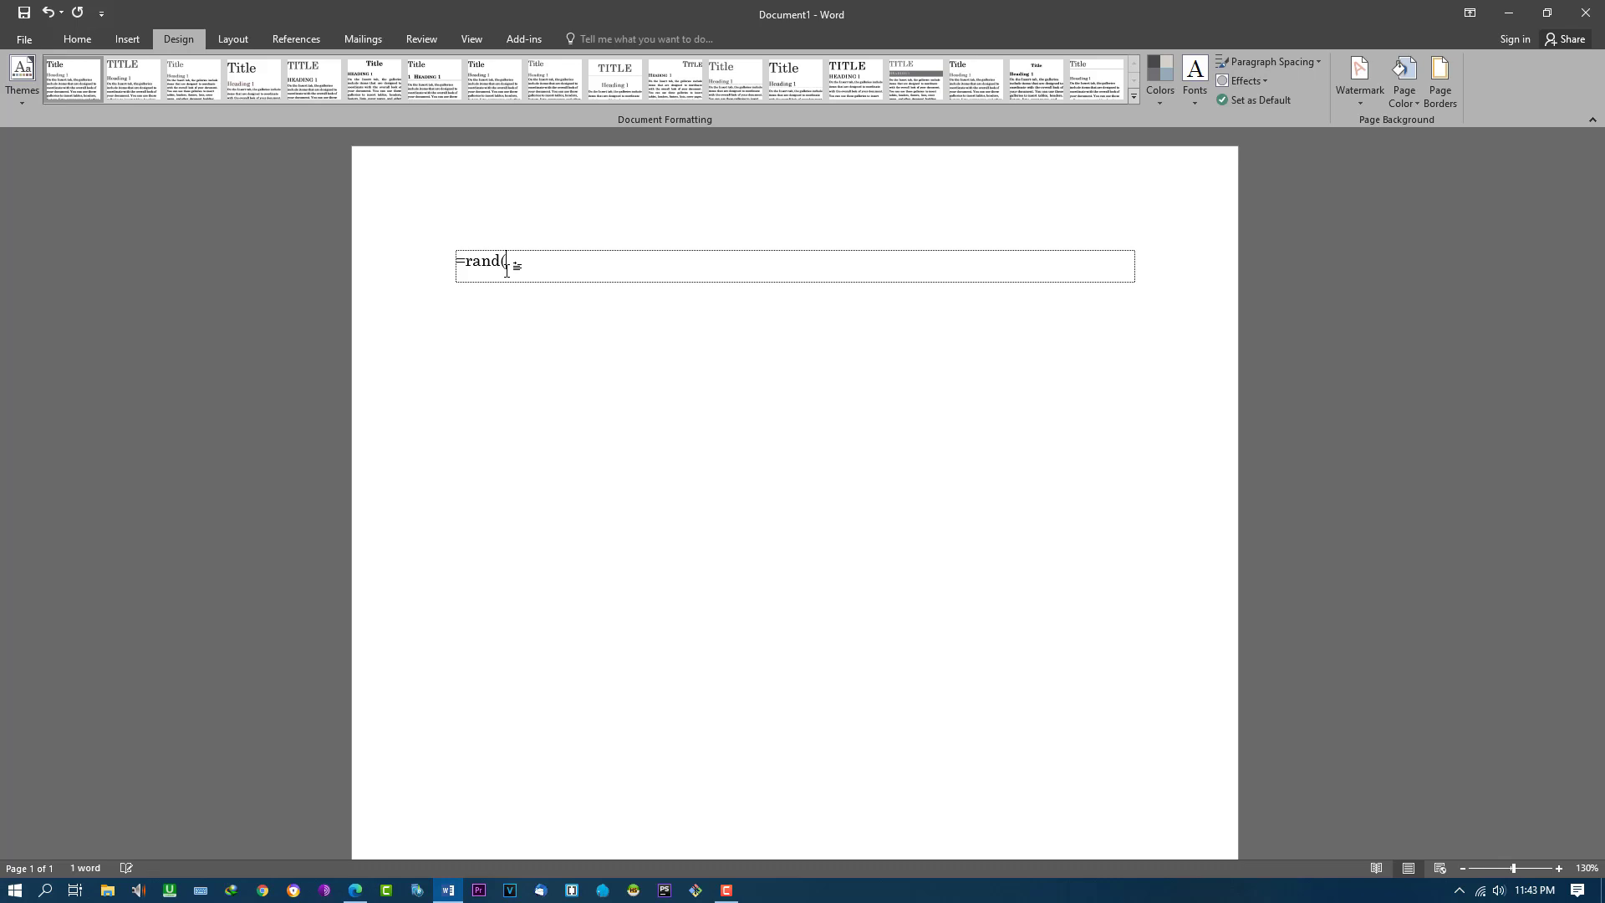
{"action": "type", "text": "5,5)"}
{"action": "key", "text": "Return"}
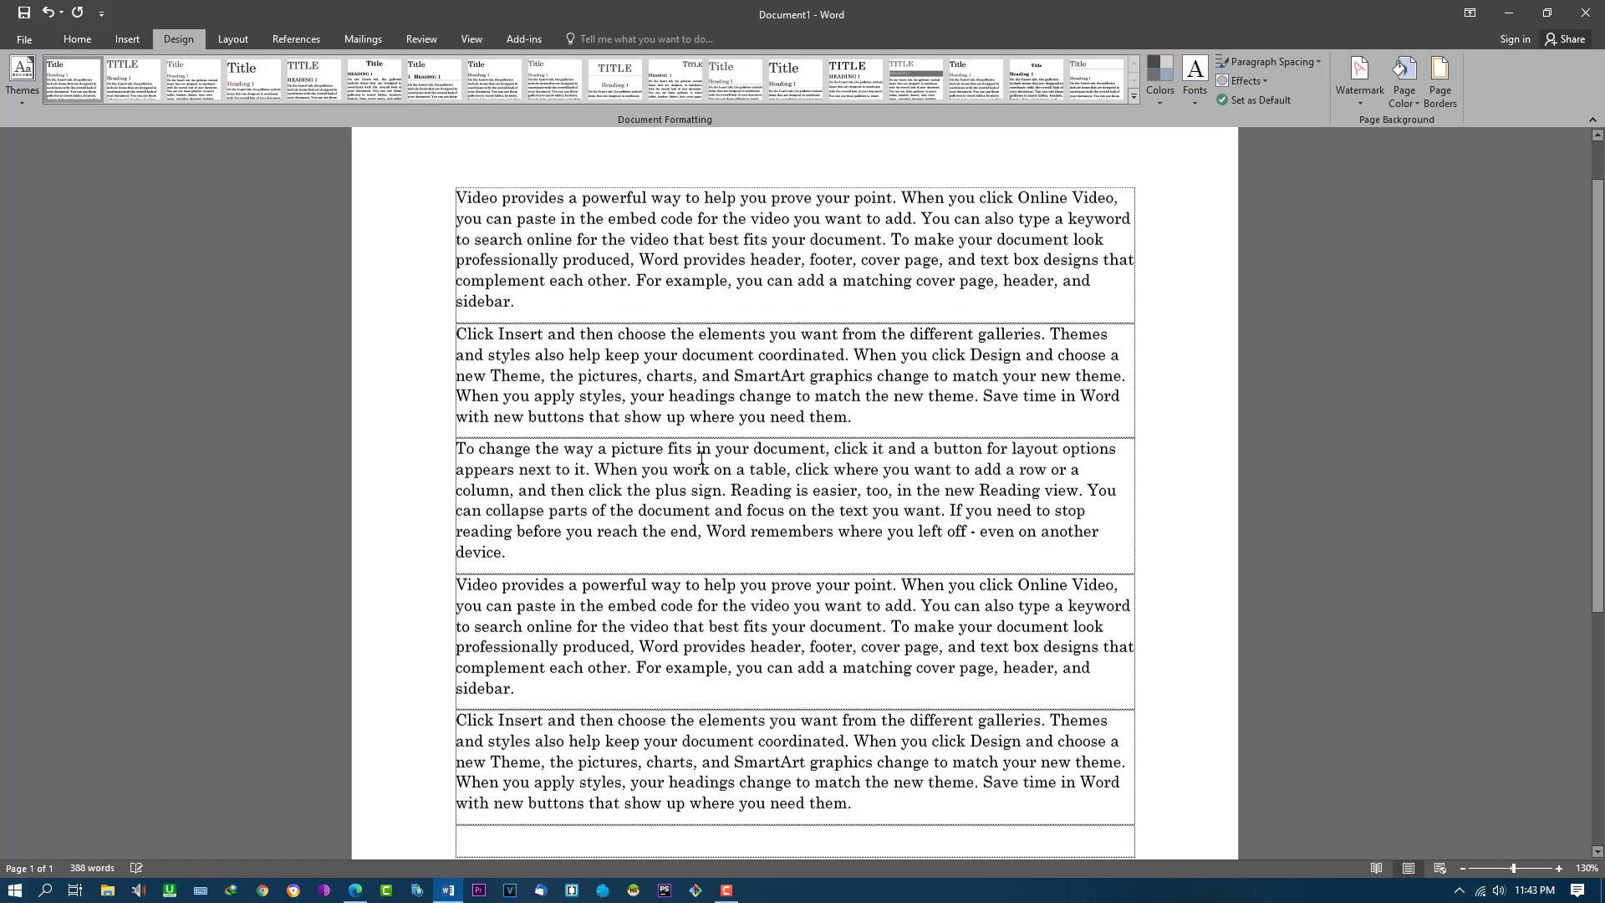
{"action": "scroll", "coordinate": [701, 480], "scroll_direction": "down", "scroll_amount": 1}
{"action": "scroll", "coordinate": [701, 491], "scroll_direction": "up", "scroll_amount": 2}
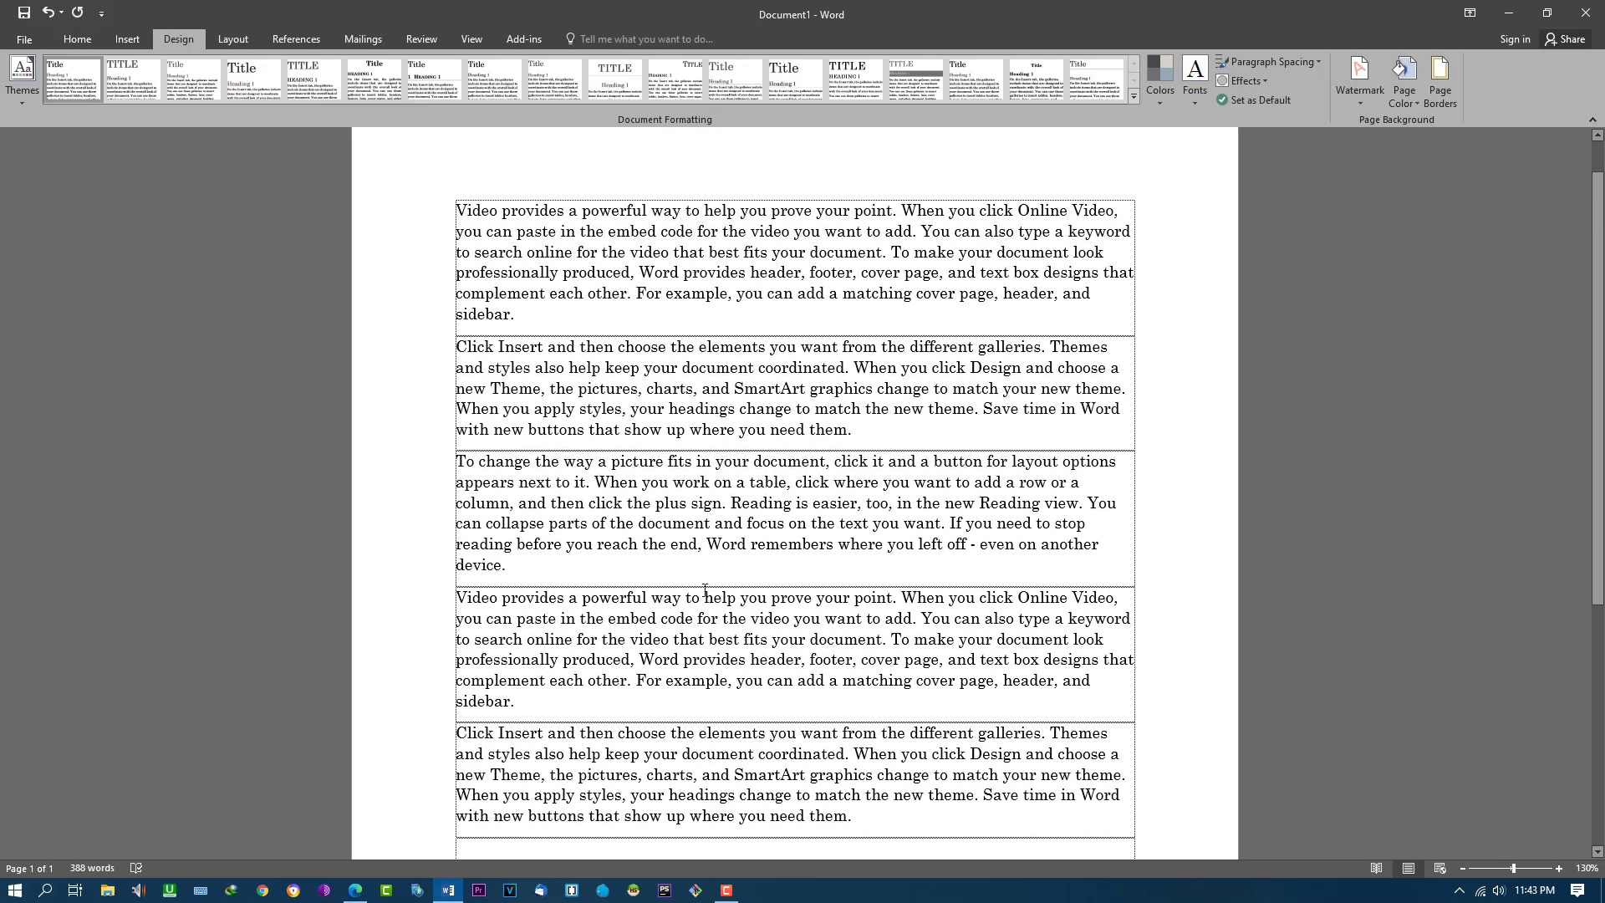
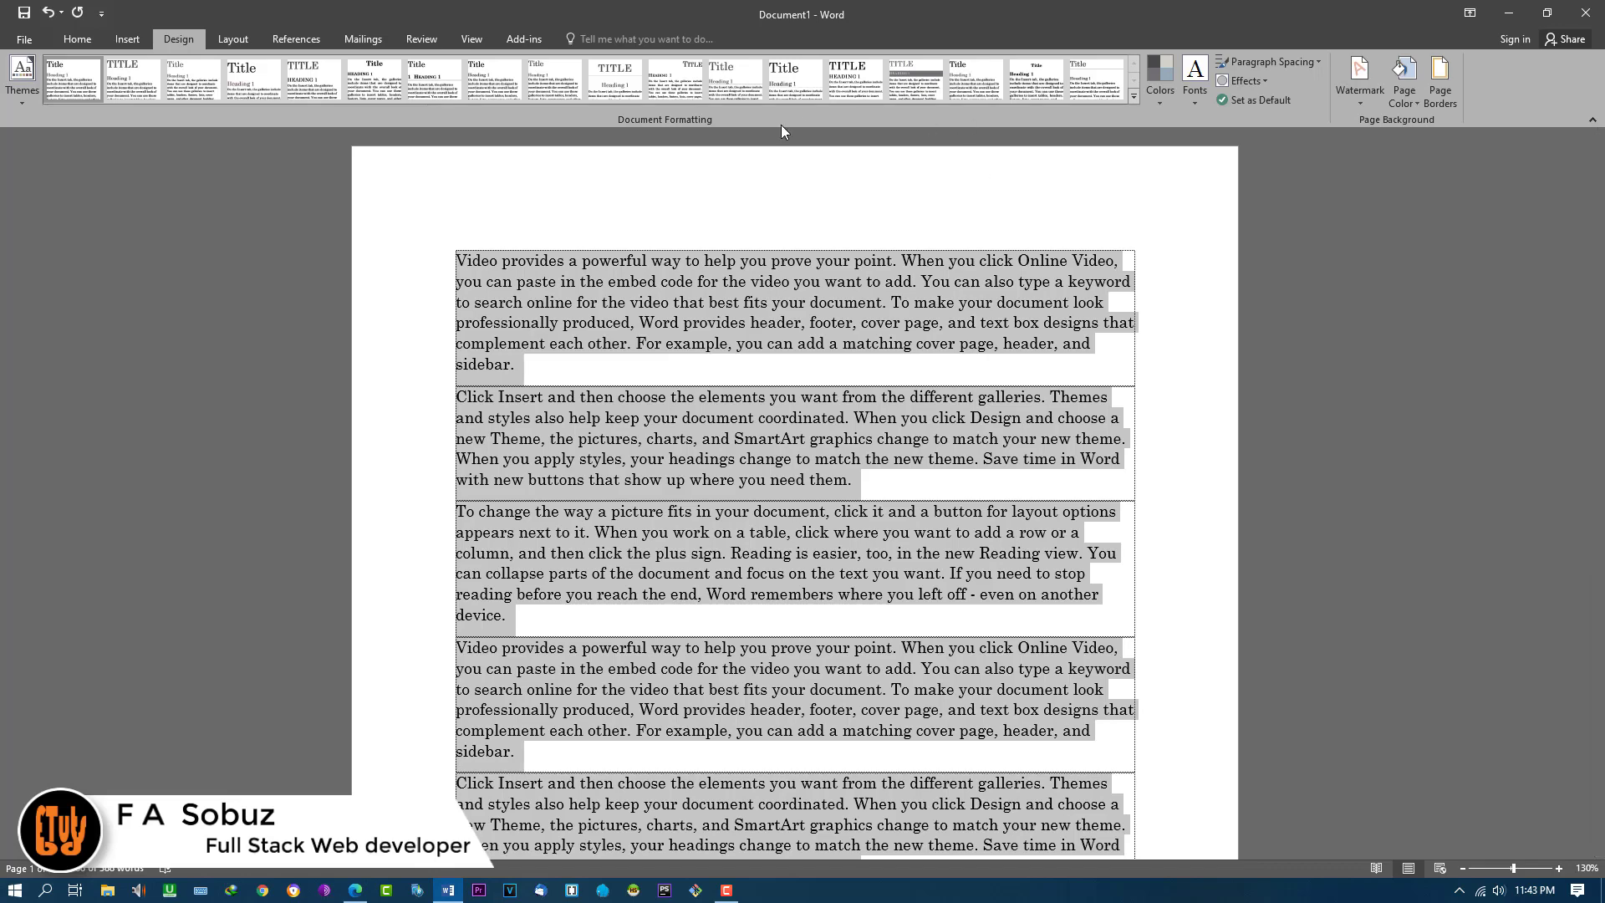
Apply the second-to-last built-in style set, previewed with a small centred title, to the sample text.
{"action": "left_click", "coordinate": [1134, 100]}
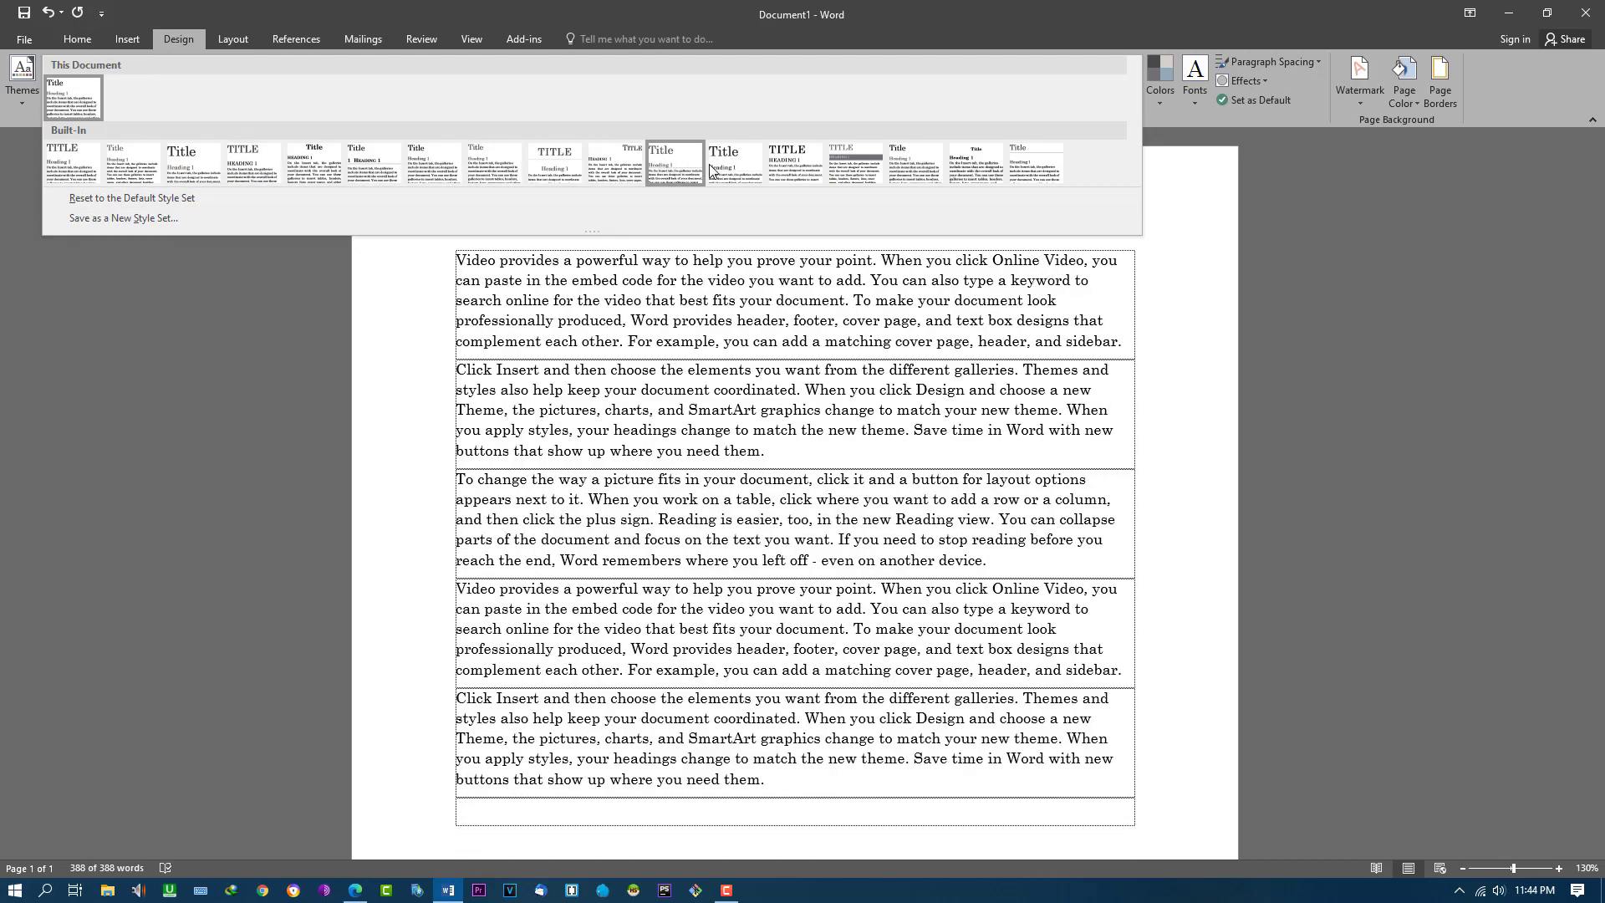
{"action": "left_click", "coordinate": [975, 170]}
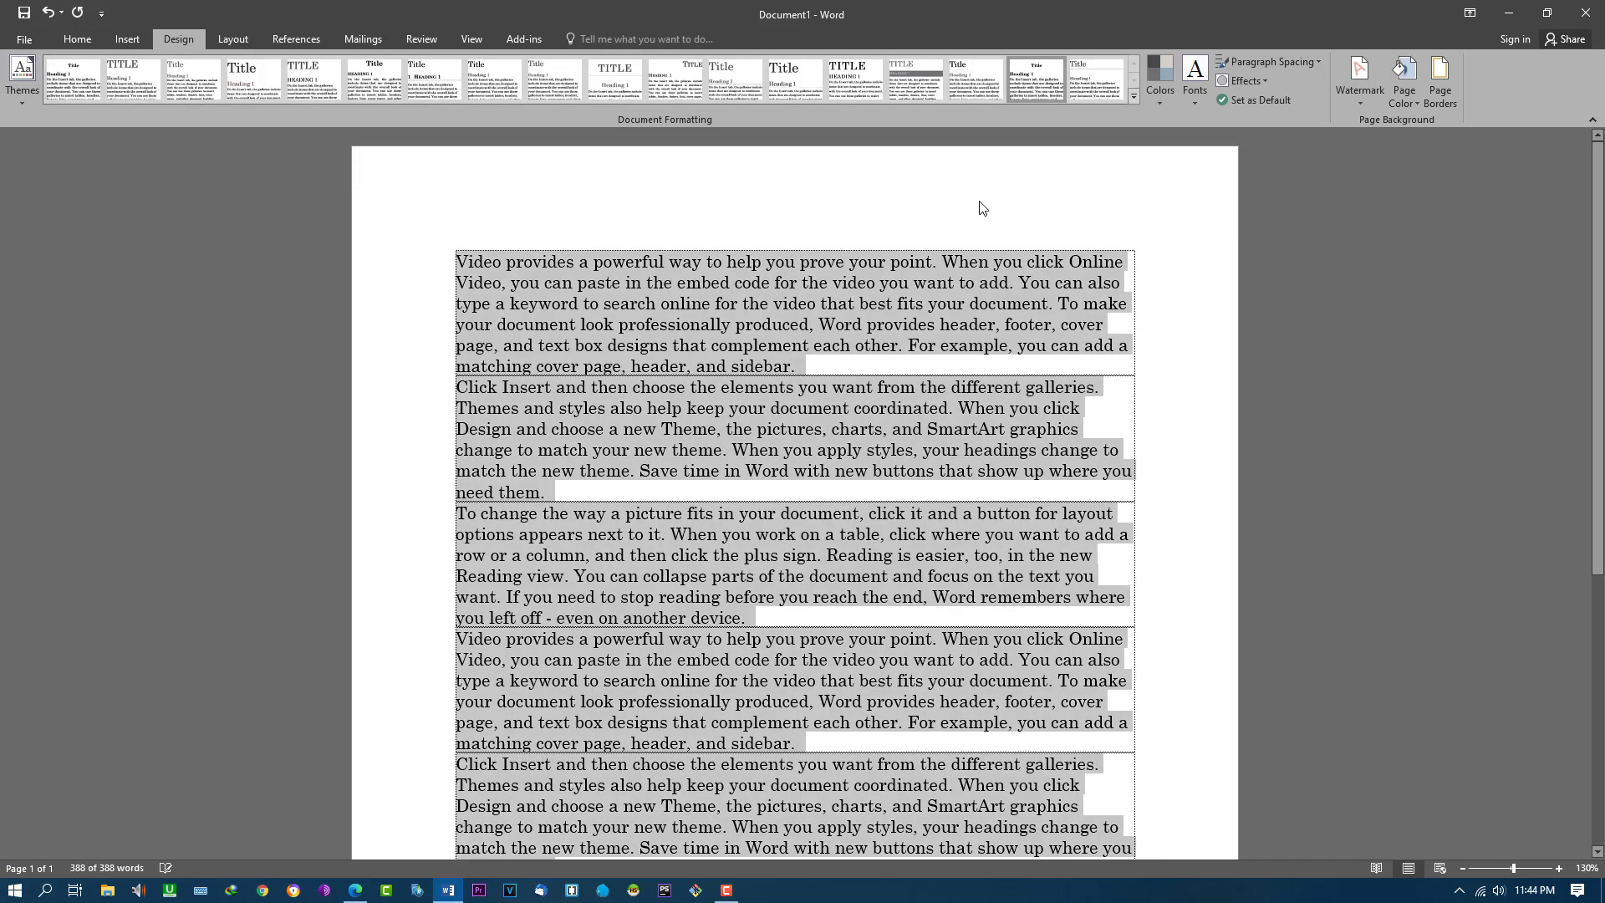
{"action": "scroll", "coordinate": [740, 519], "scroll_direction": "down", "scroll_amount": 3}
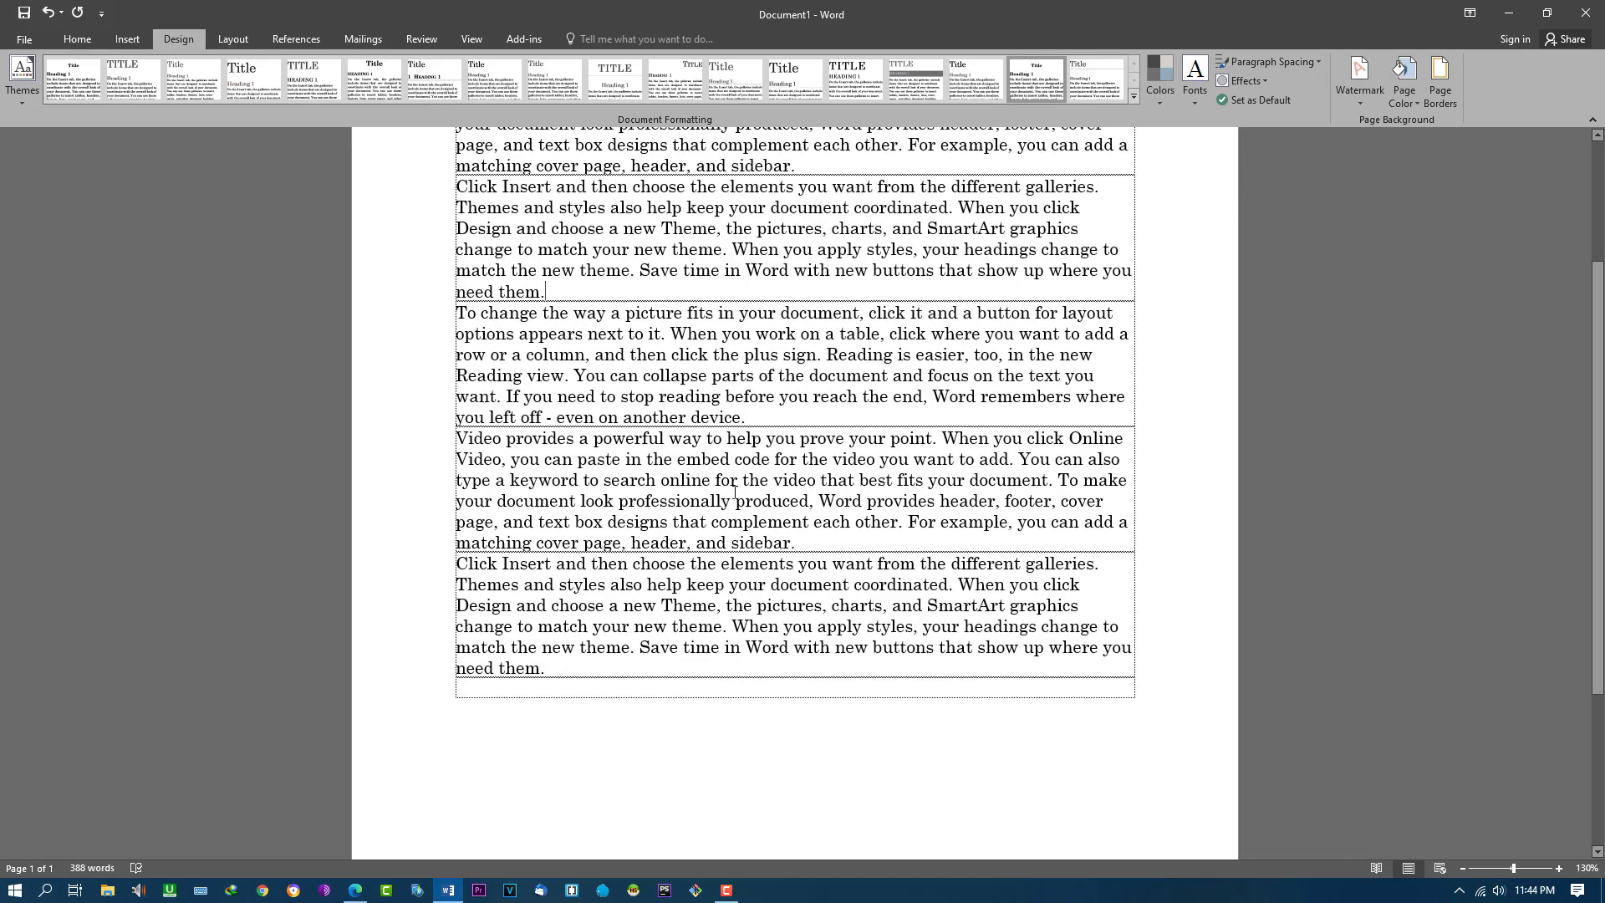
{"action": "scroll", "coordinate": [730, 476], "scroll_direction": "up", "scroll_amount": 3}
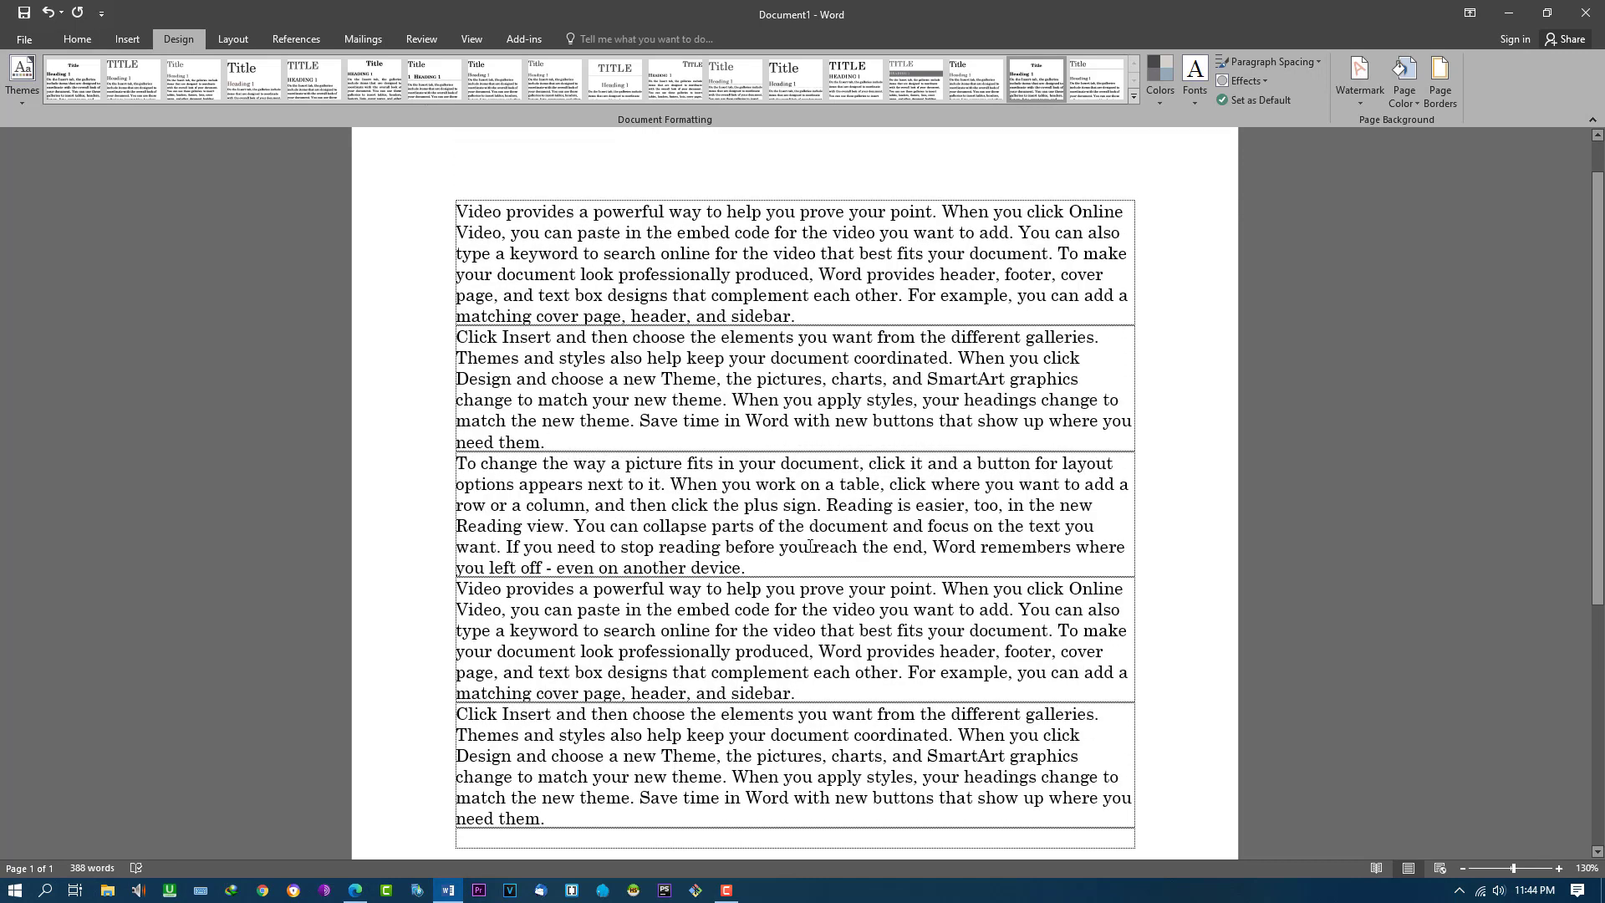
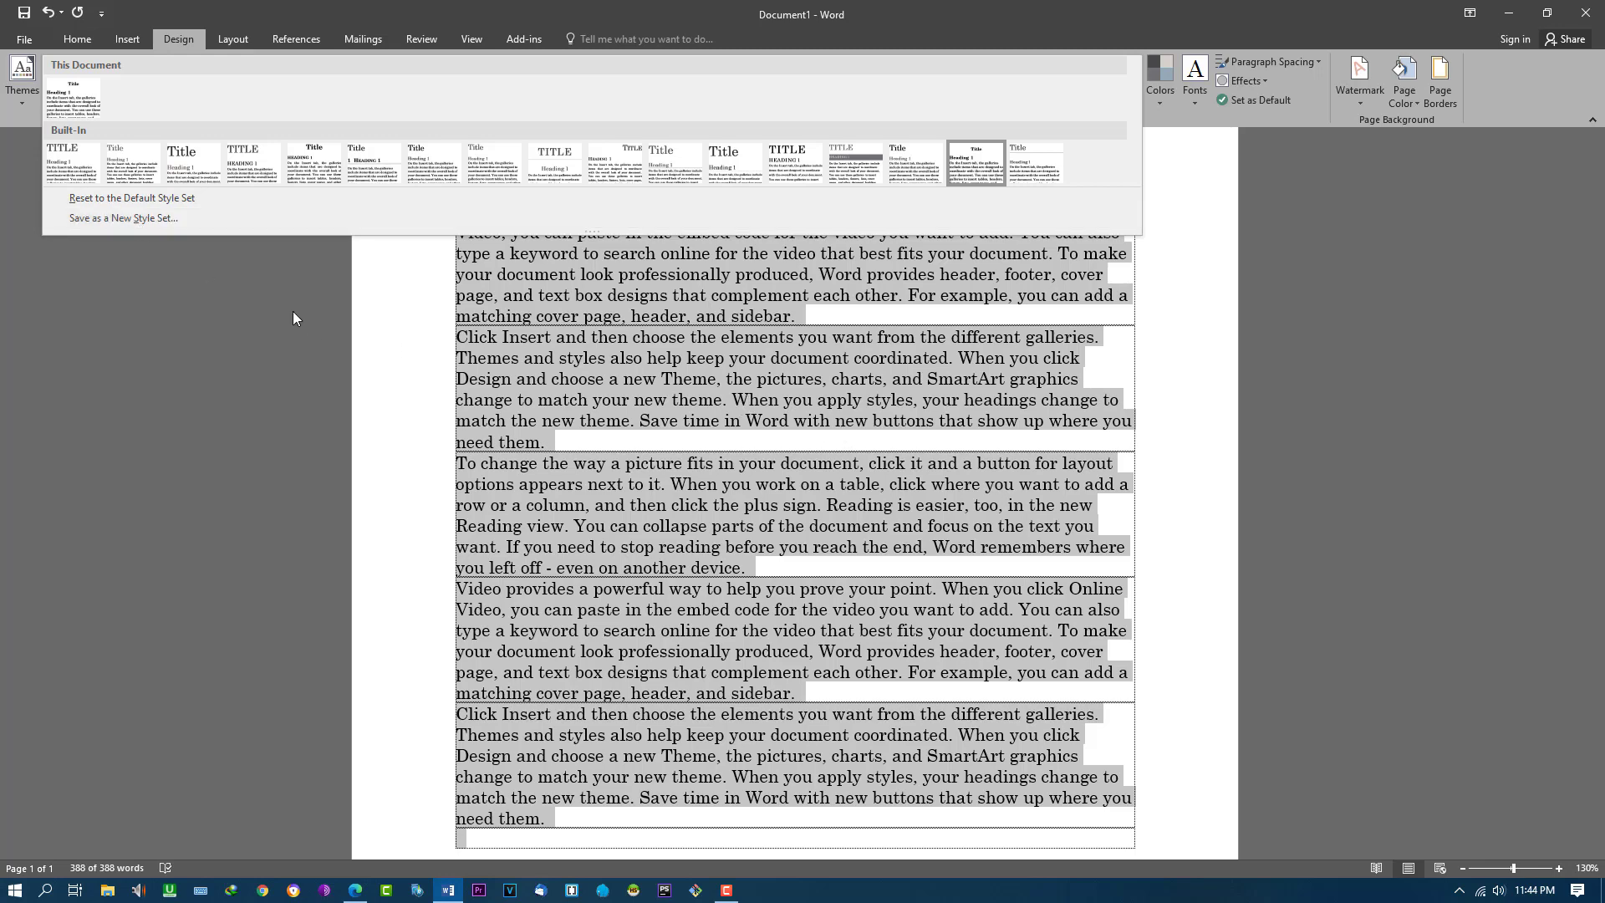
Insert three empty paragraphs after the second paragraph, which ends with "need them.".
{"action": "left_click", "coordinate": [844, 513]}
{"action": "left_click", "coordinate": [658, 442]}
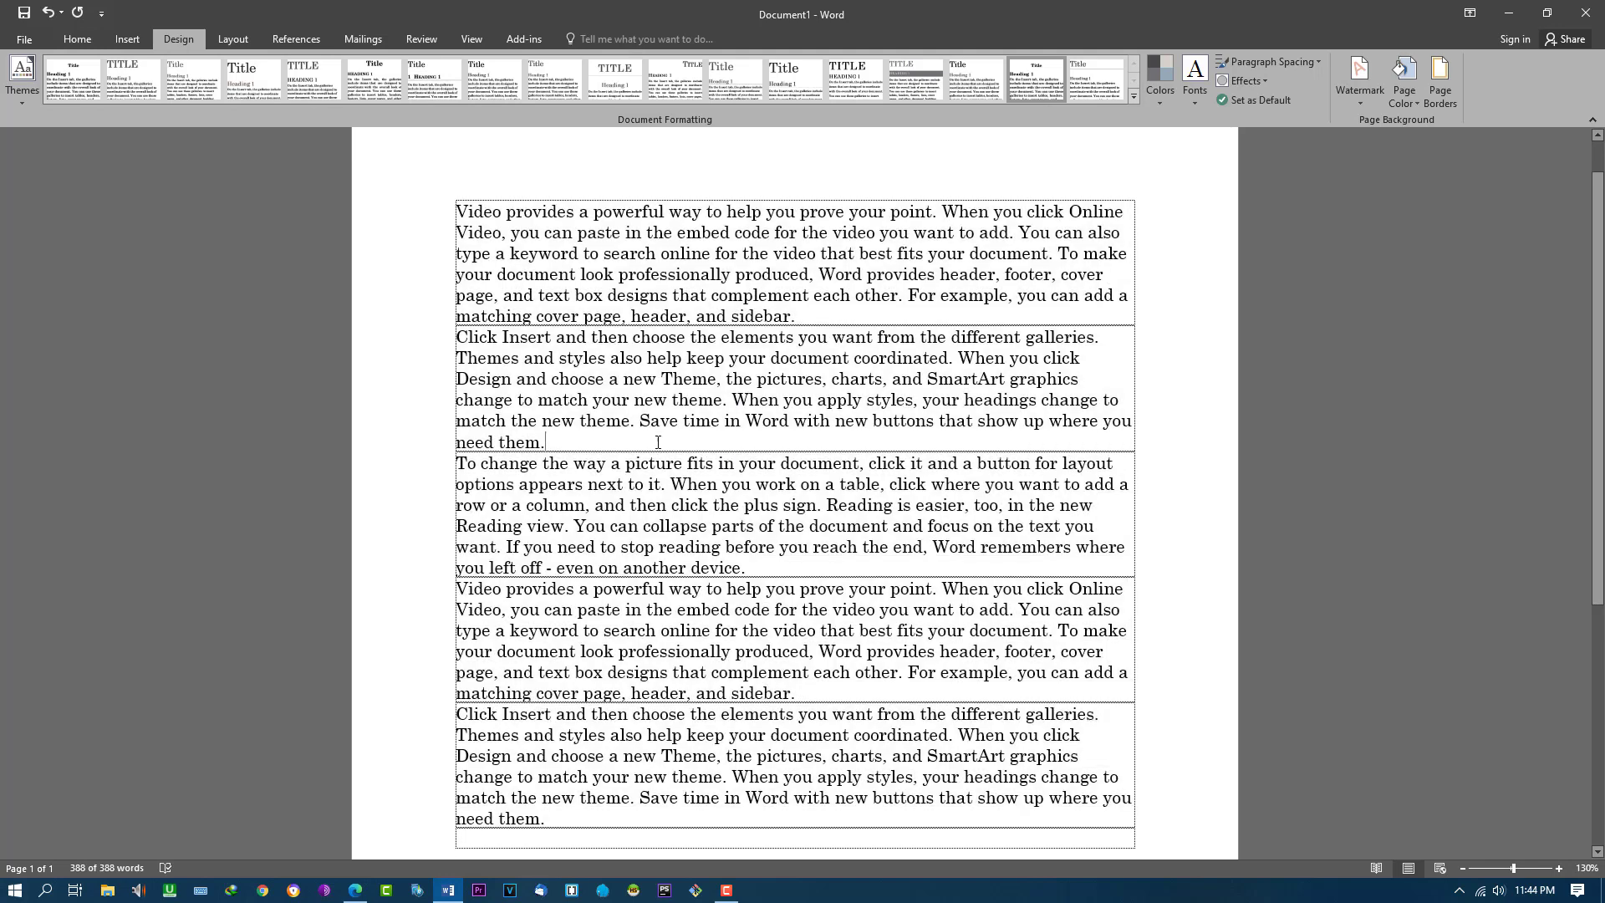
{"action": "key", "text": "Return"}
{"action": "key", "text": "Return"}
{"action": "key", "text": "Return"}
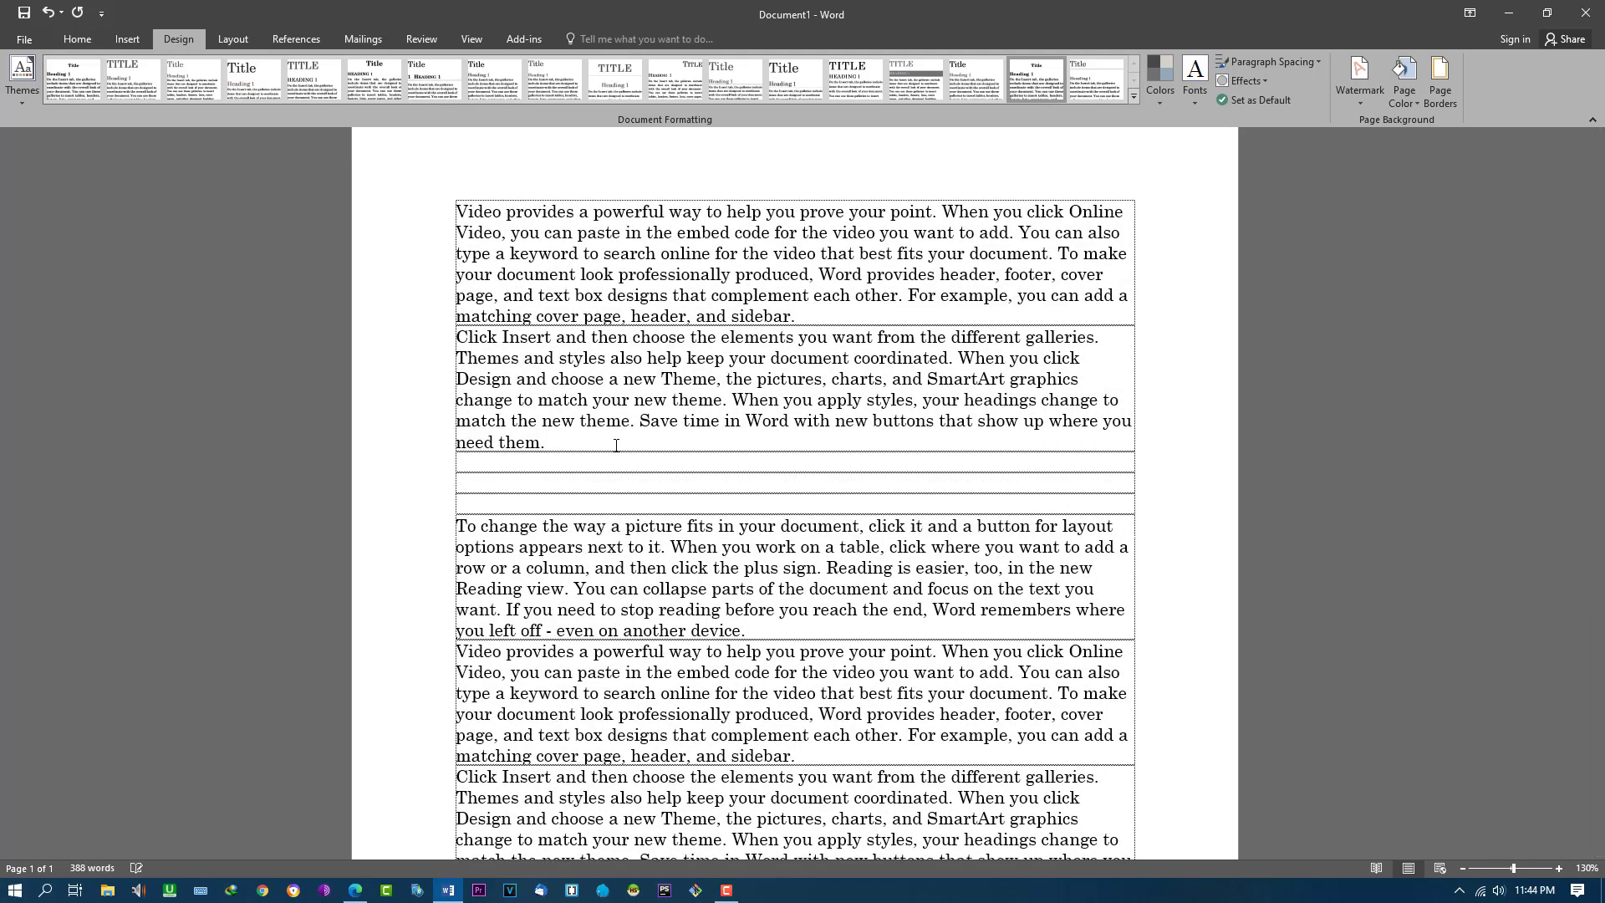
{"action": "left_click", "coordinate": [1134, 97]}
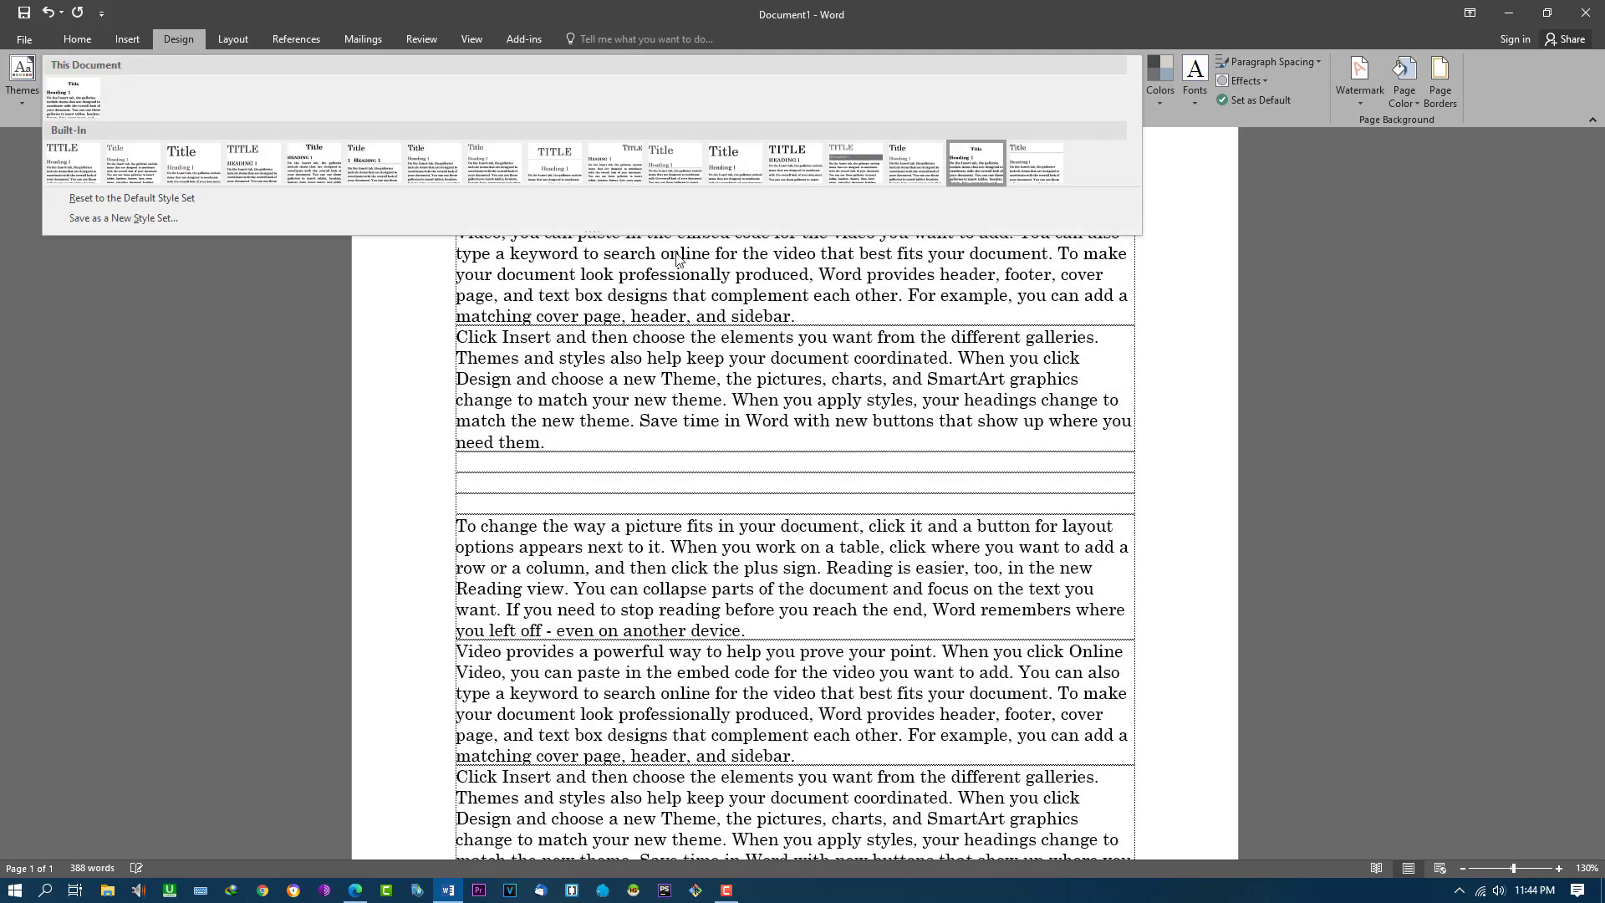
{"action": "left_click", "coordinate": [142, 219]}
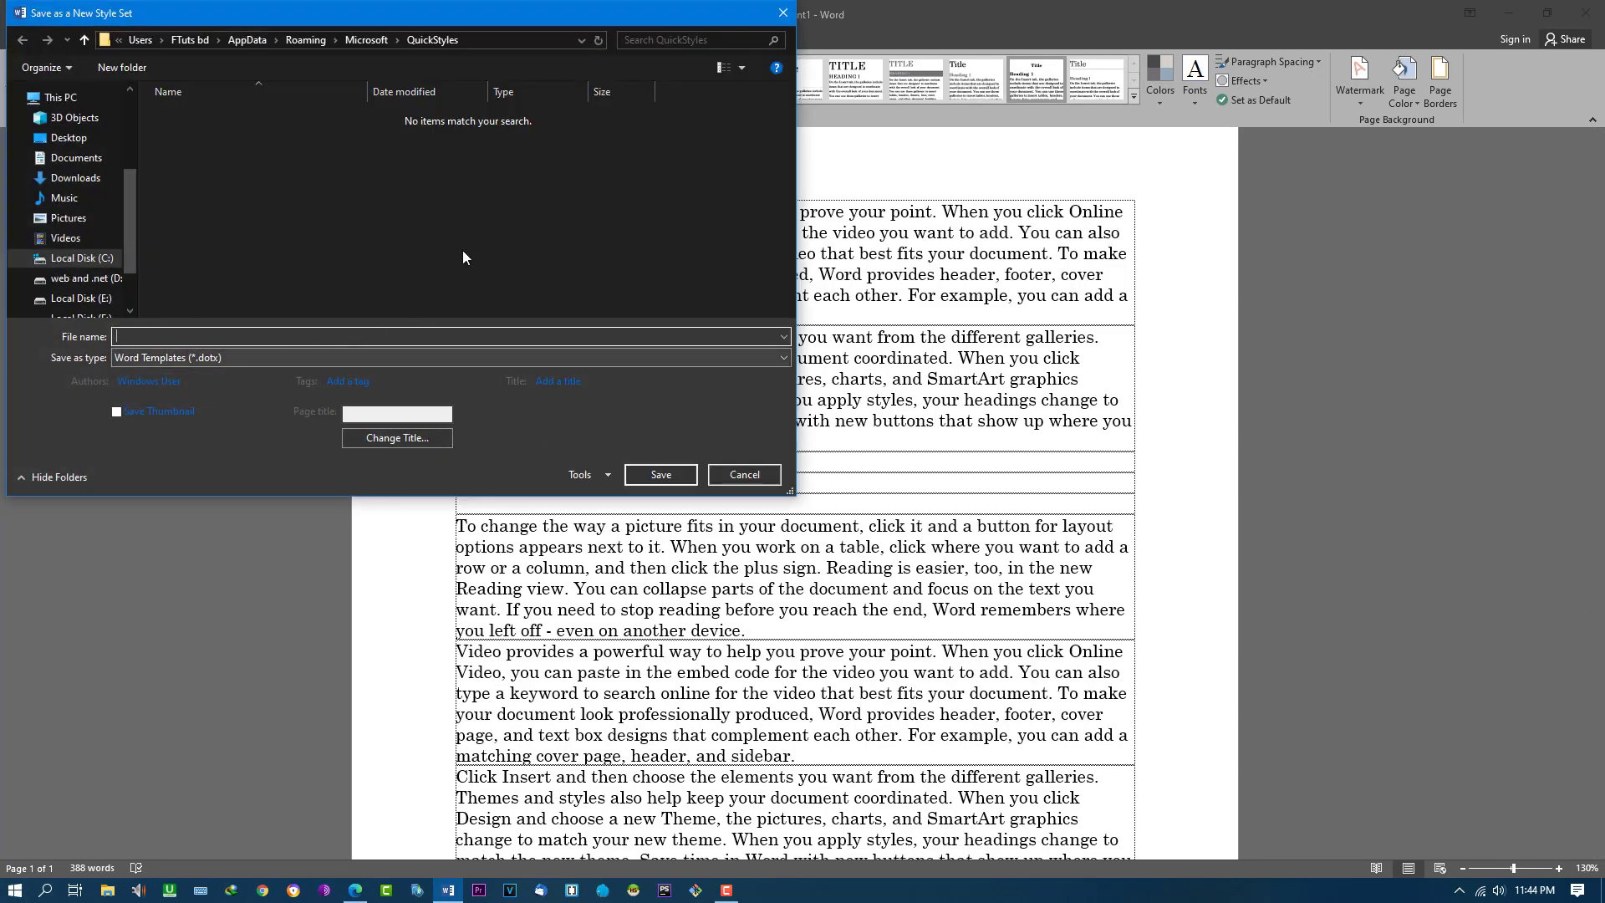
{"action": "left_click", "coordinate": [745, 476]}
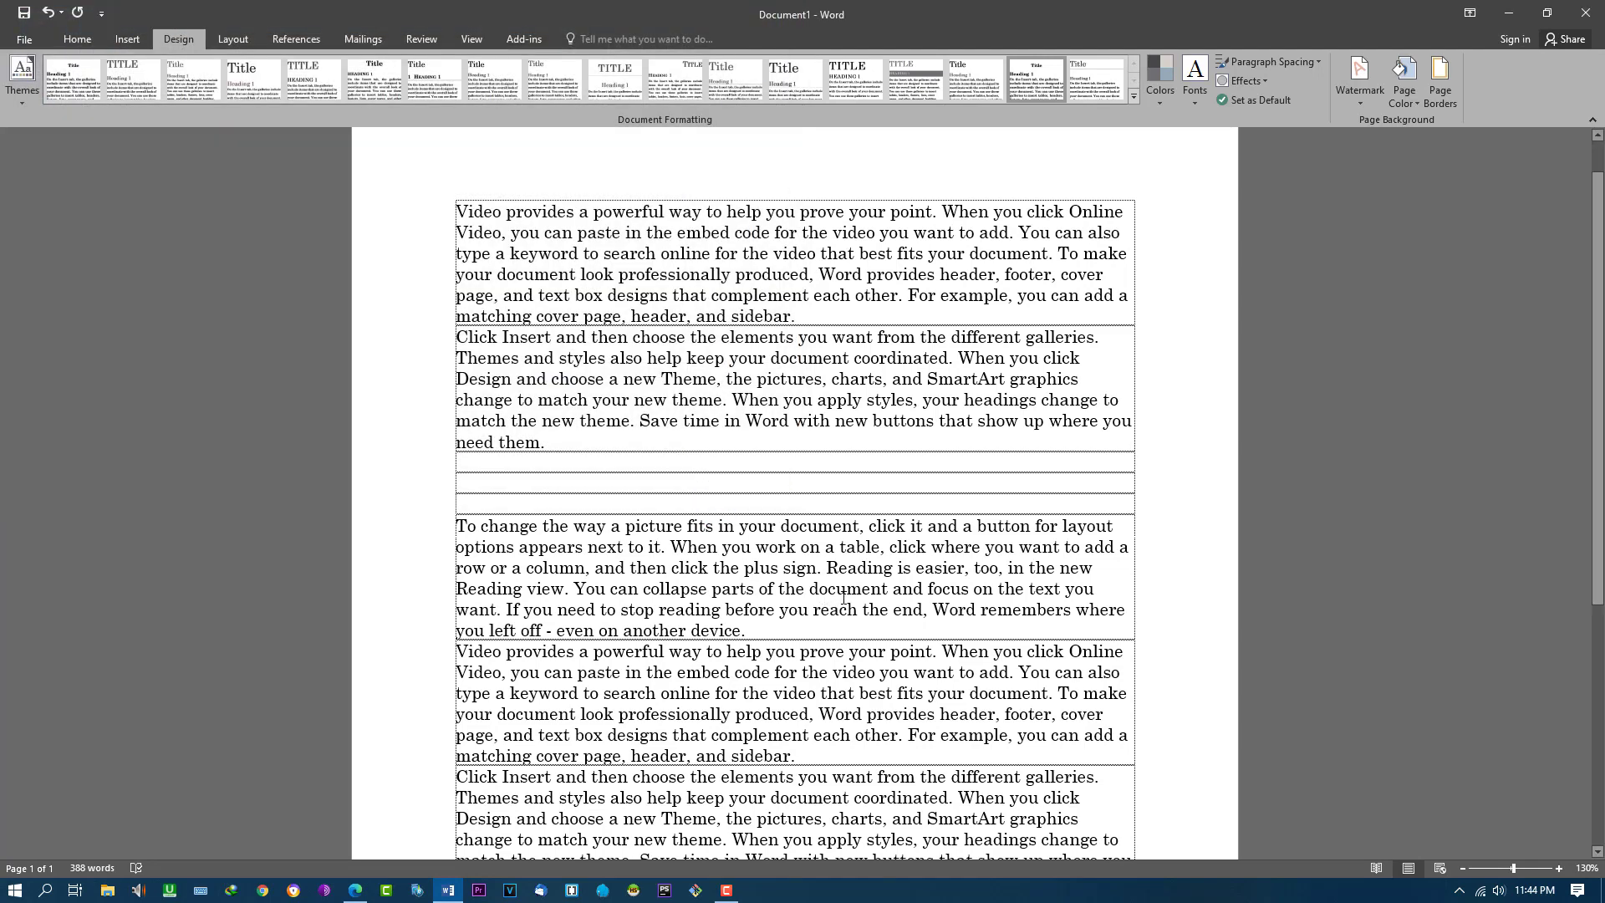
Look through the built-in theme color sets.
{"action": "left_click", "coordinate": [1155, 105]}
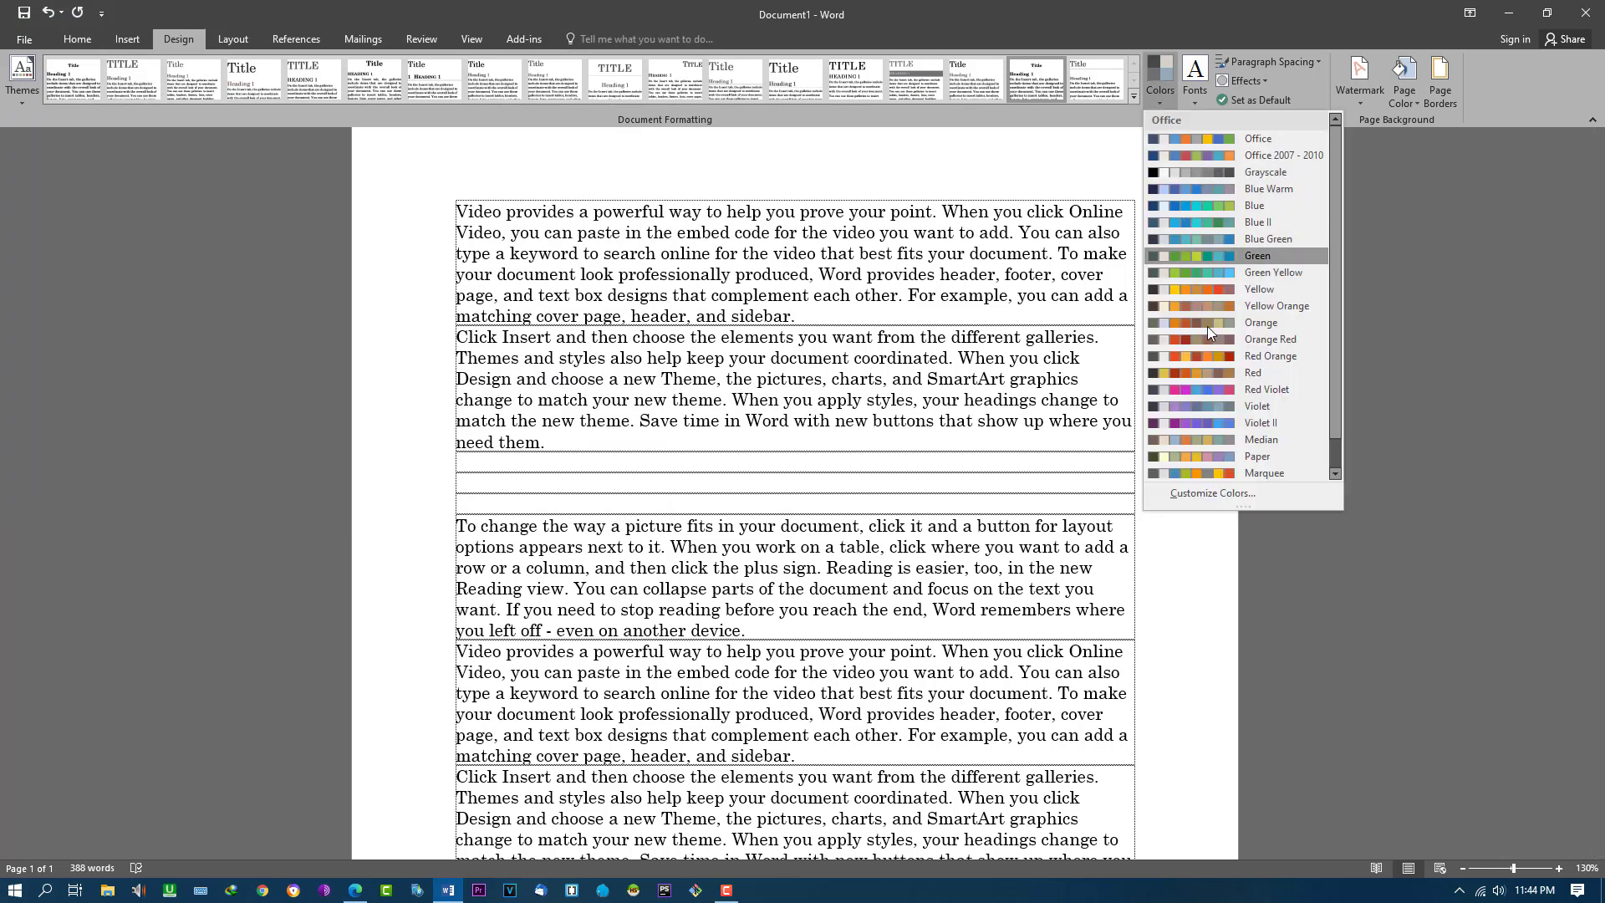
{"action": "left_click", "coordinate": [796, 395]}
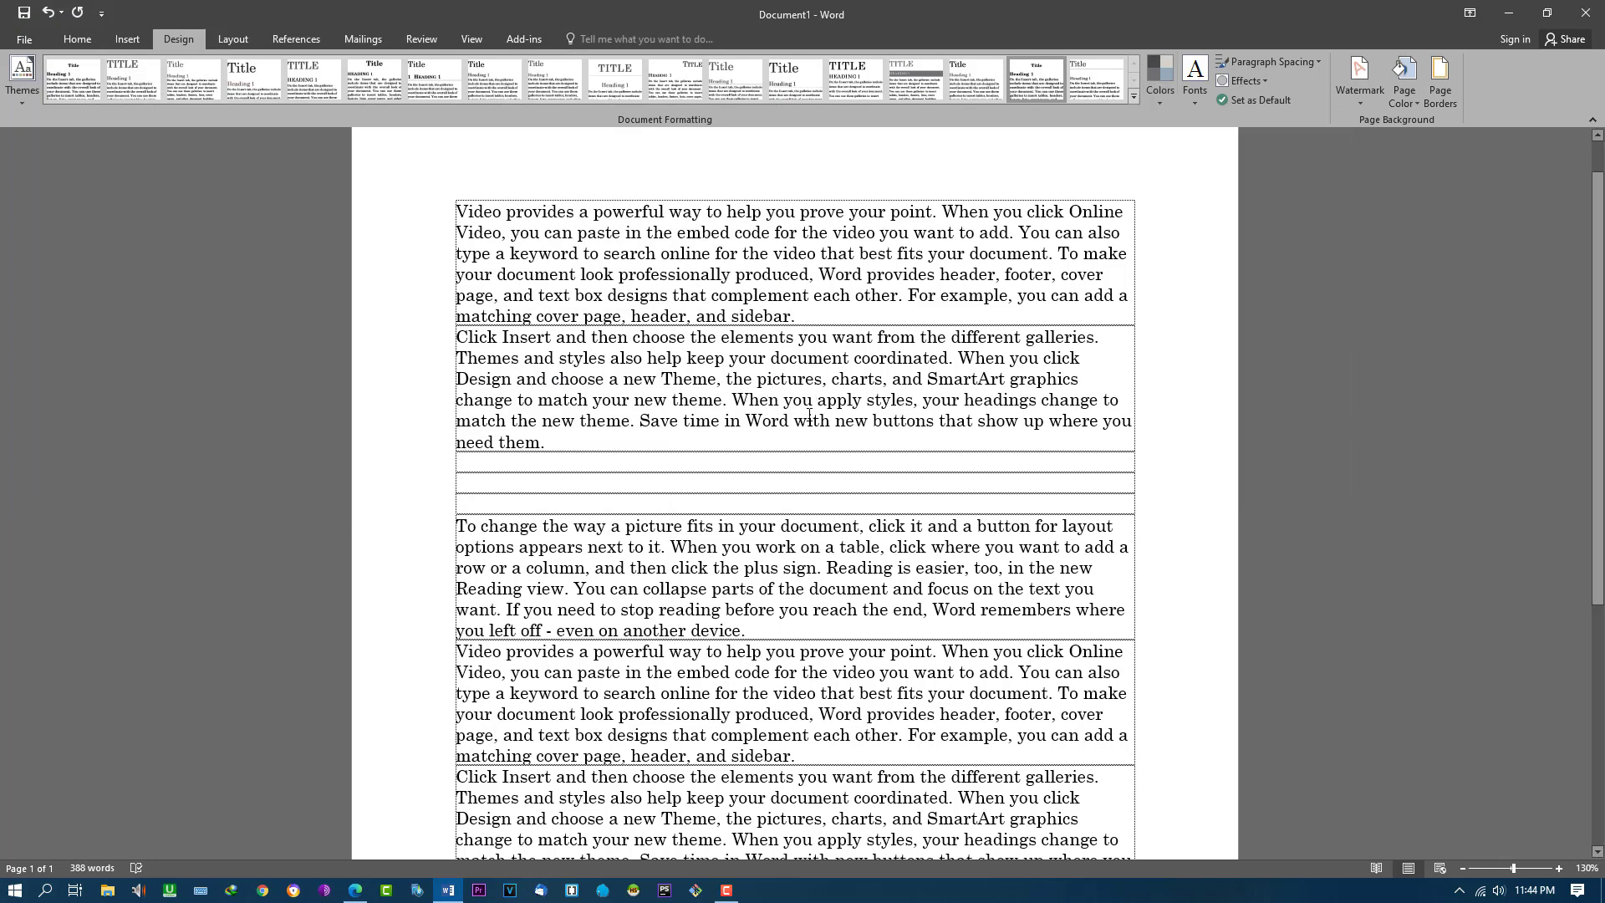
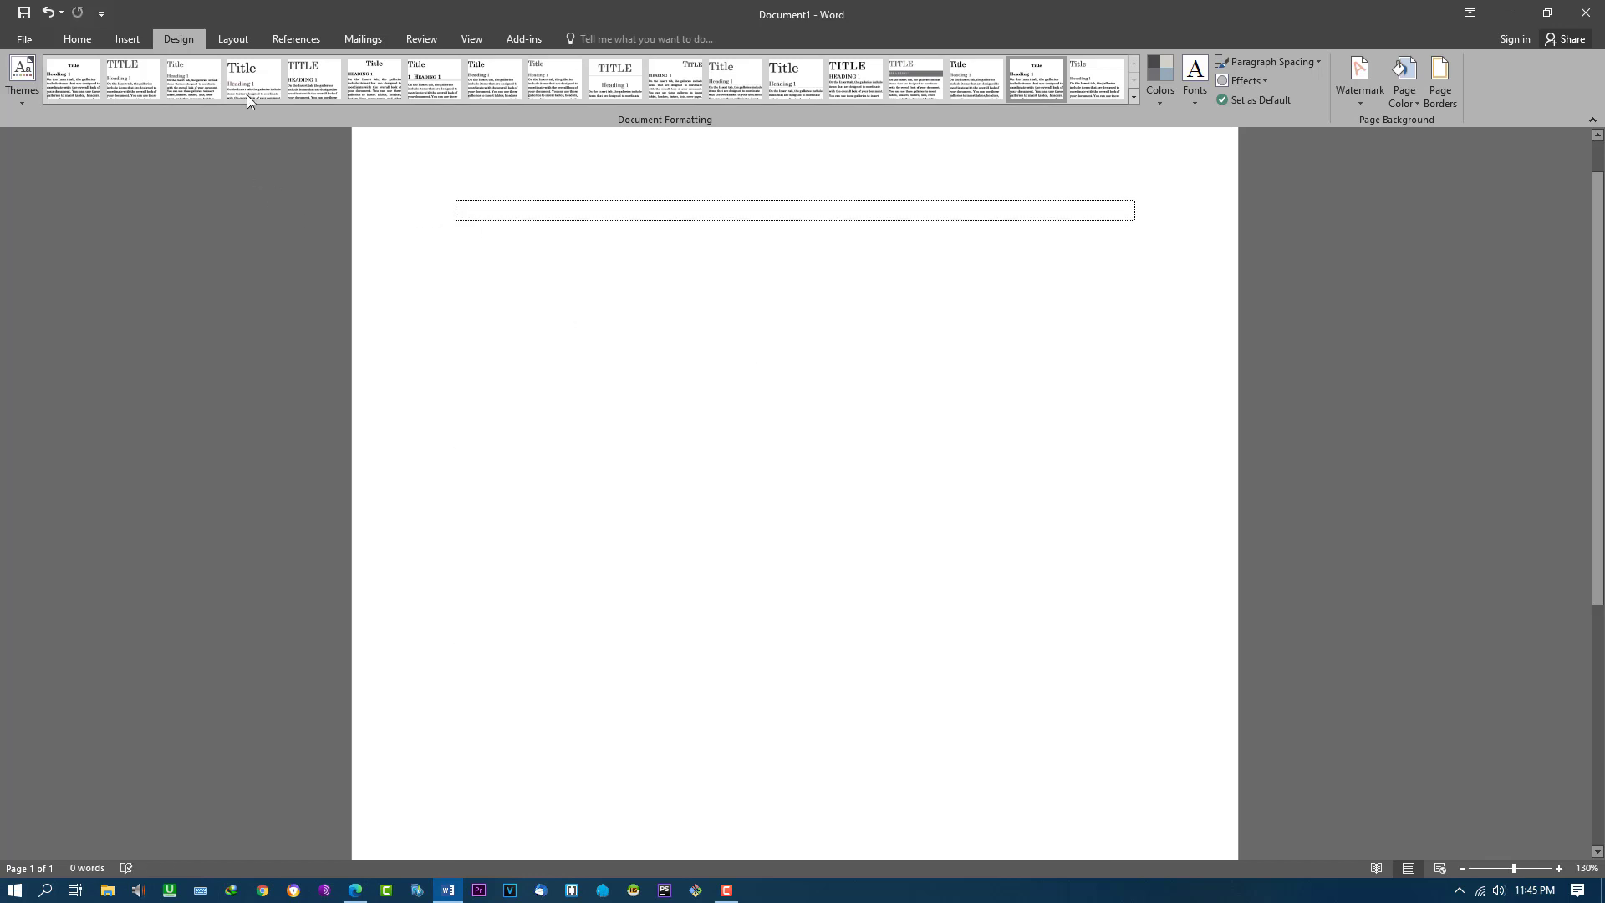
Draw an isosceles triangle about 3.94" high and 4.19" wide in the upper middle of the blank page.
{"action": "left_click", "coordinate": [132, 39]}
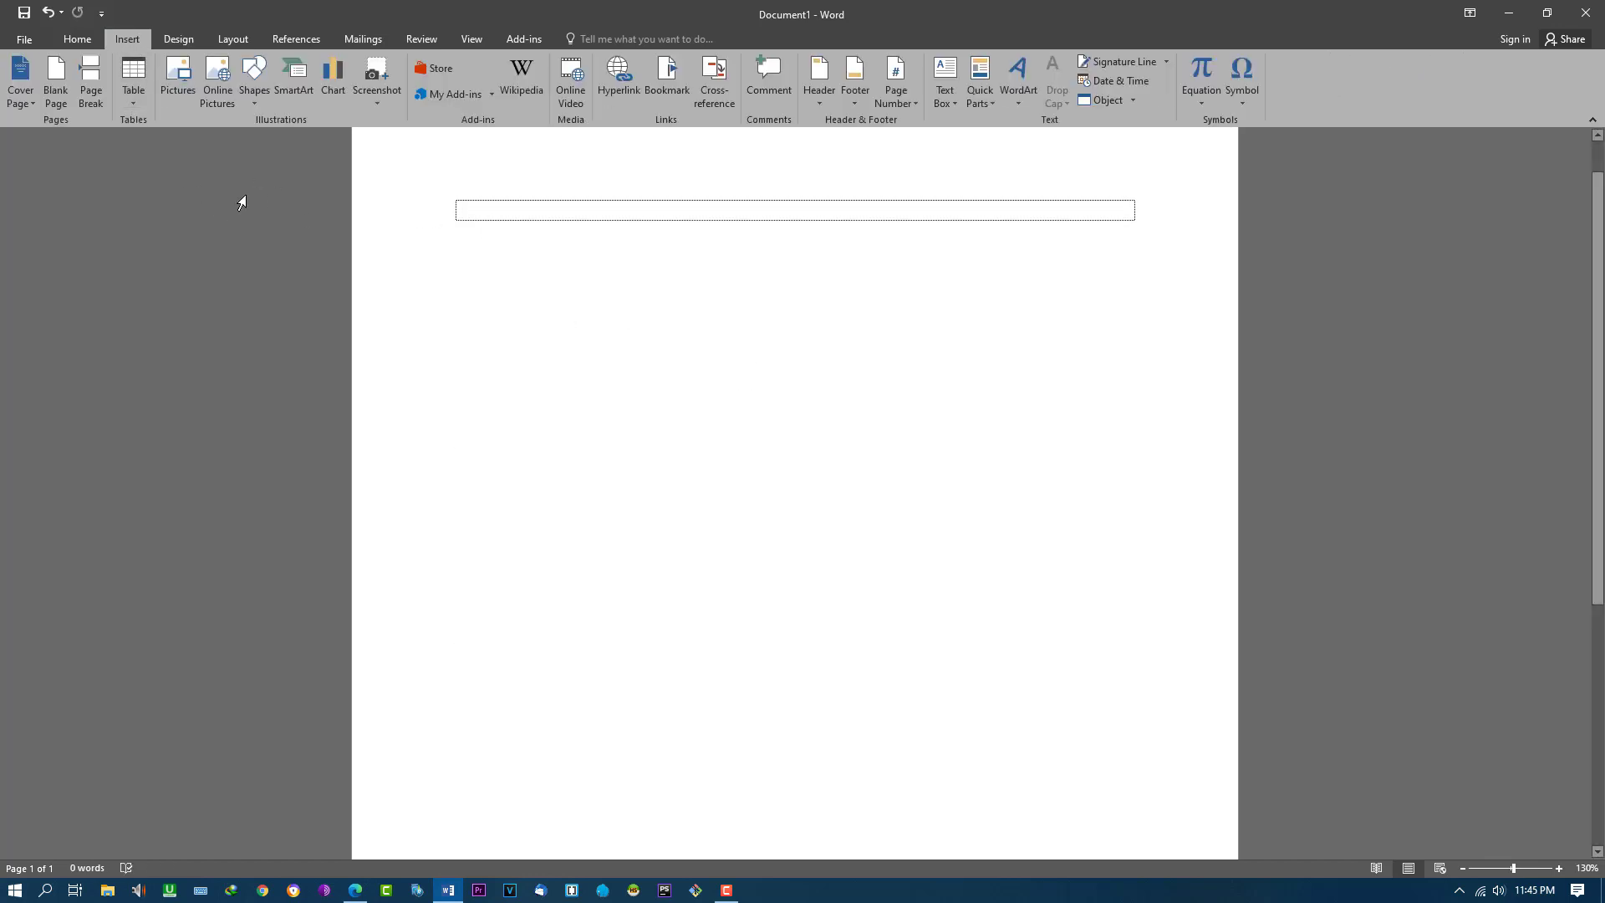
{"action": "left_click", "coordinate": [254, 93]}
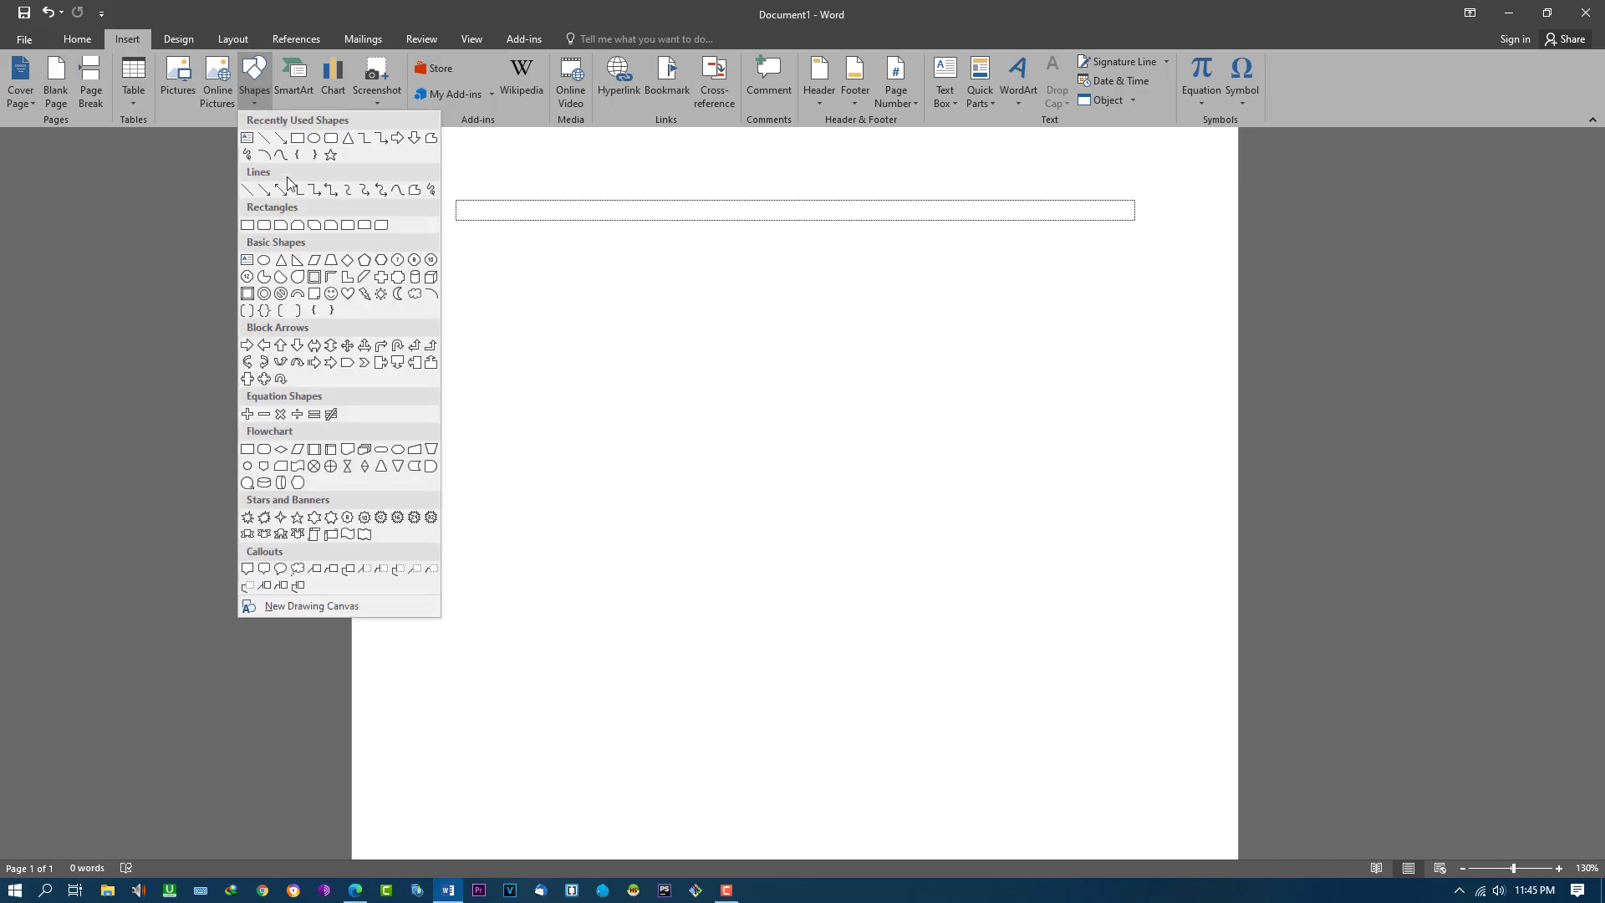
{"action": "left_click", "coordinate": [346, 137]}
{"action": "left_click_drag", "start_coordinate": [576, 258], "coordinate": [1014, 670]}
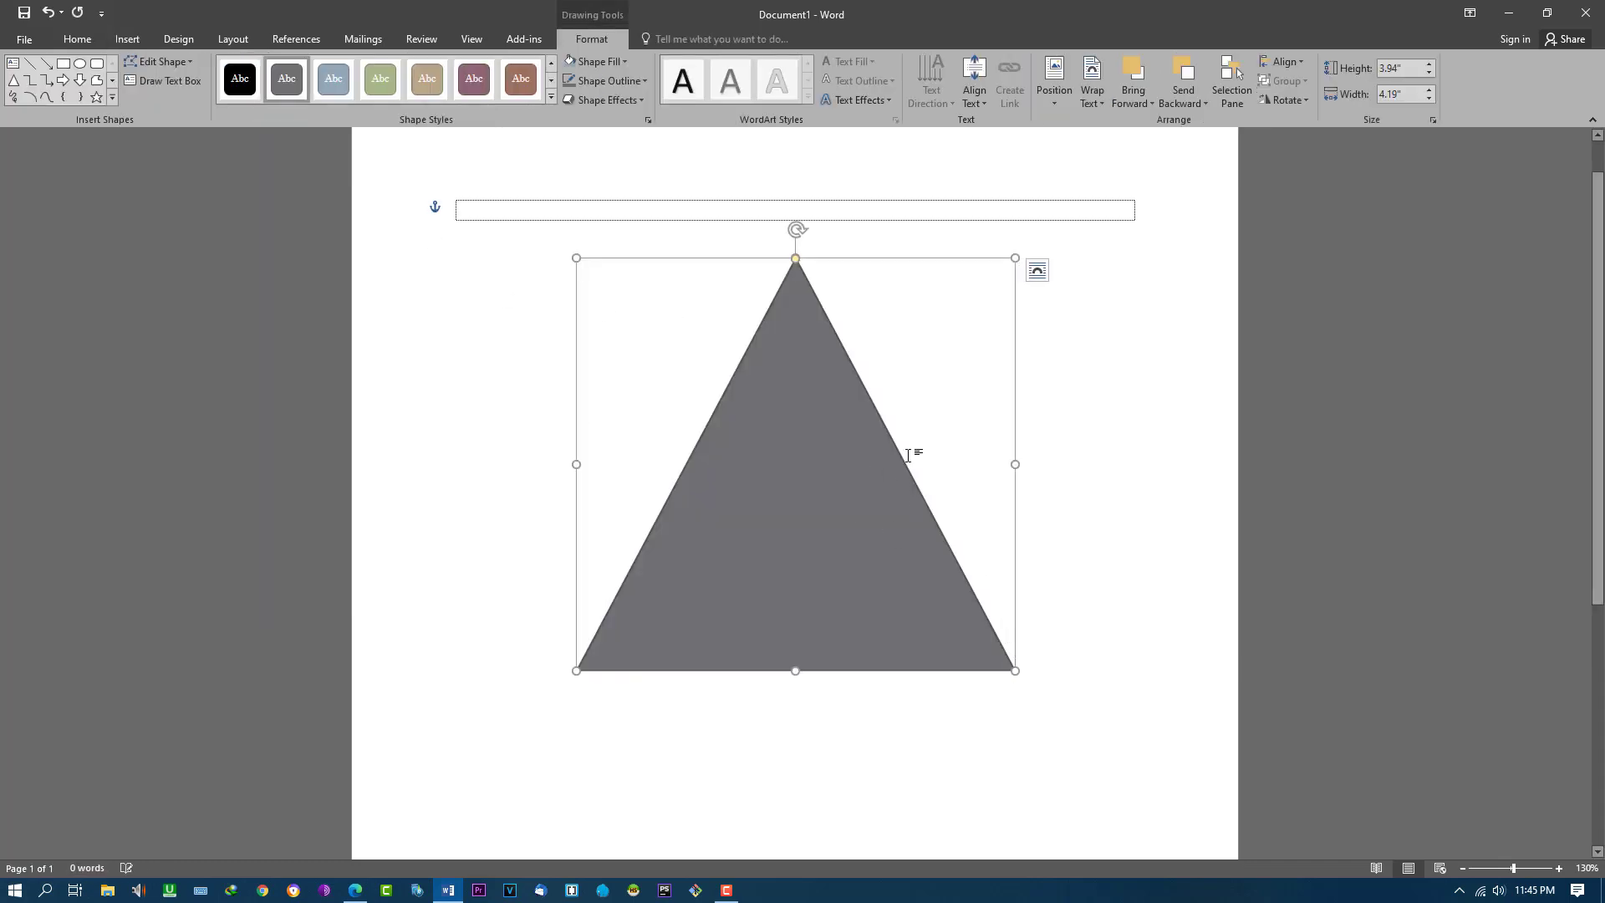
Apply the Yellow theme colors to the document and move the triangle slightly to the left on the page.
{"action": "left_click", "coordinate": [184, 40]}
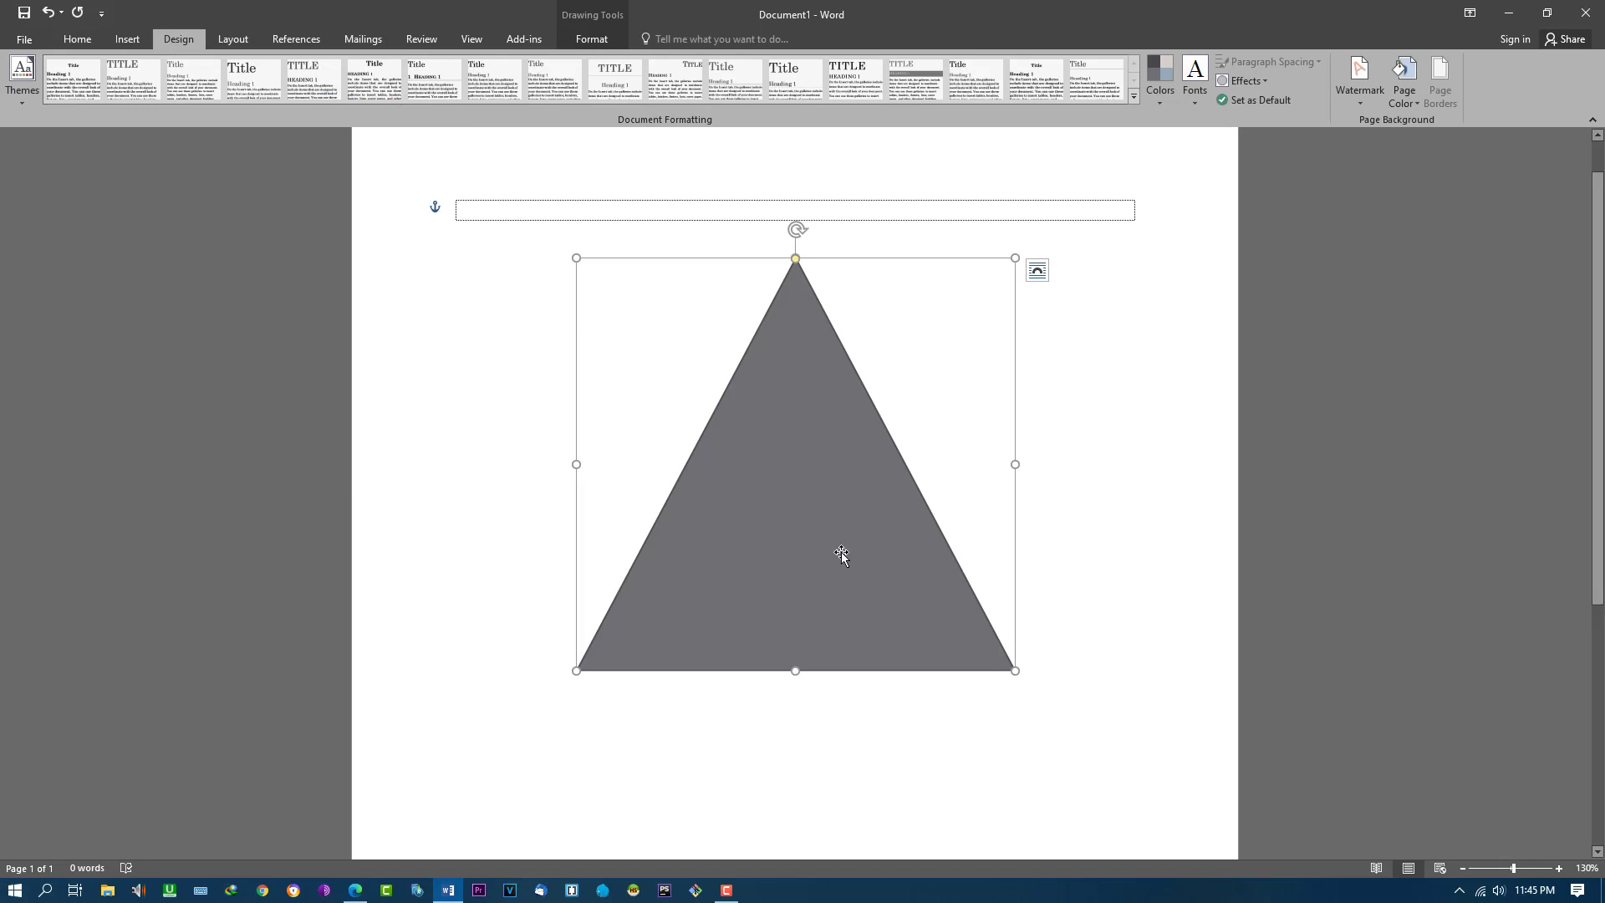
{"action": "left_click", "coordinate": [1160, 98]}
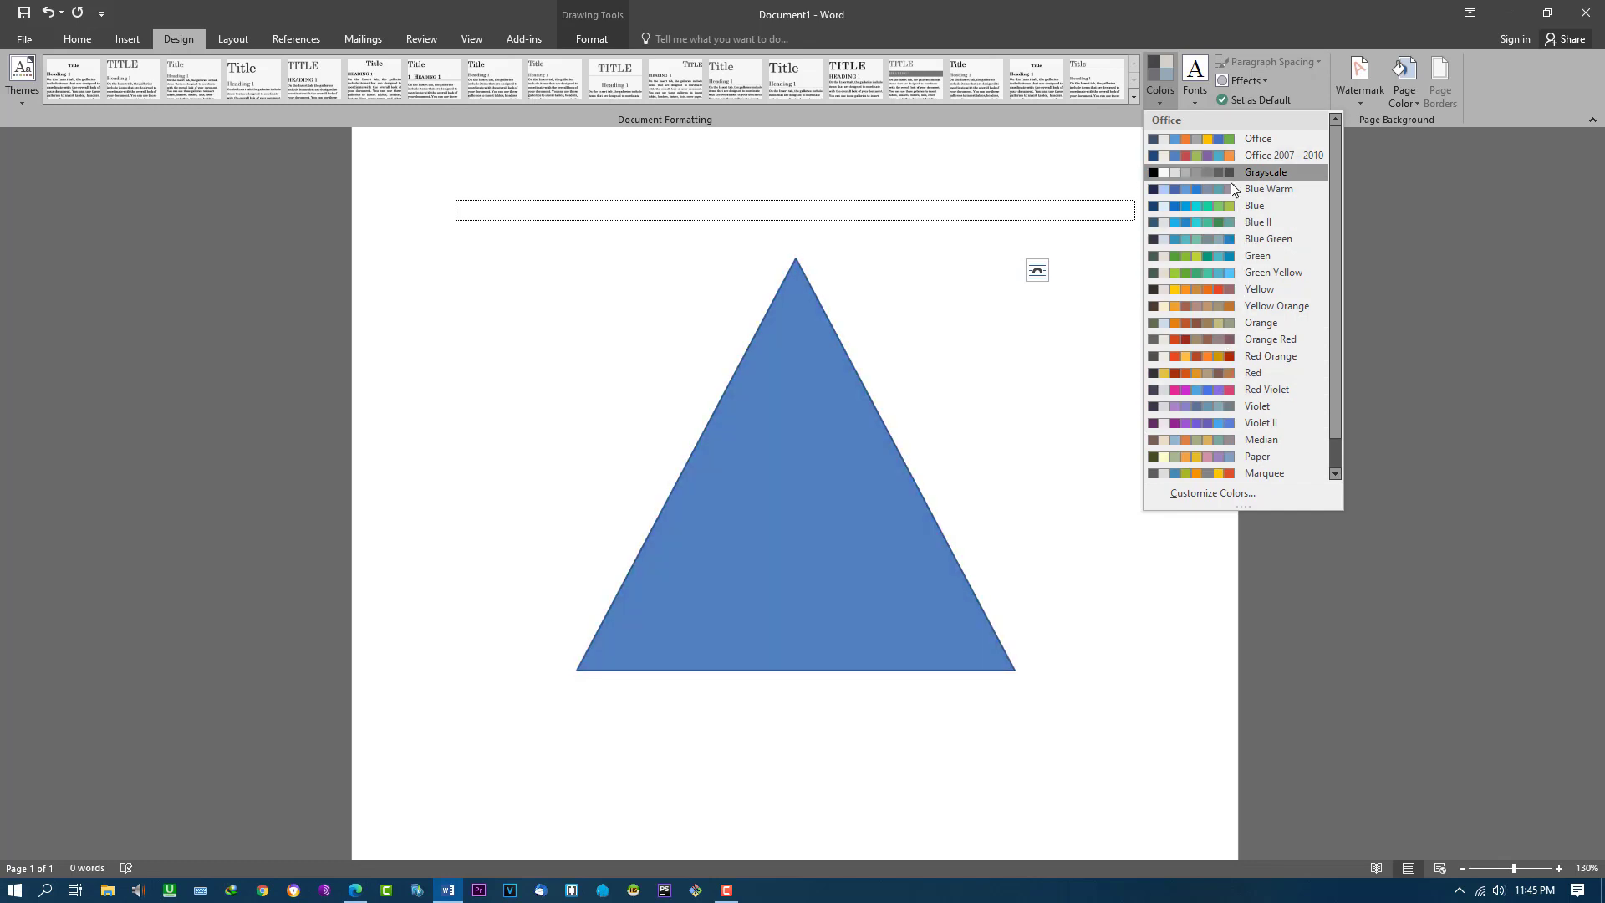
{"action": "scroll", "coordinate": [1239, 435], "scroll_direction": "down", "scroll_amount": 1}
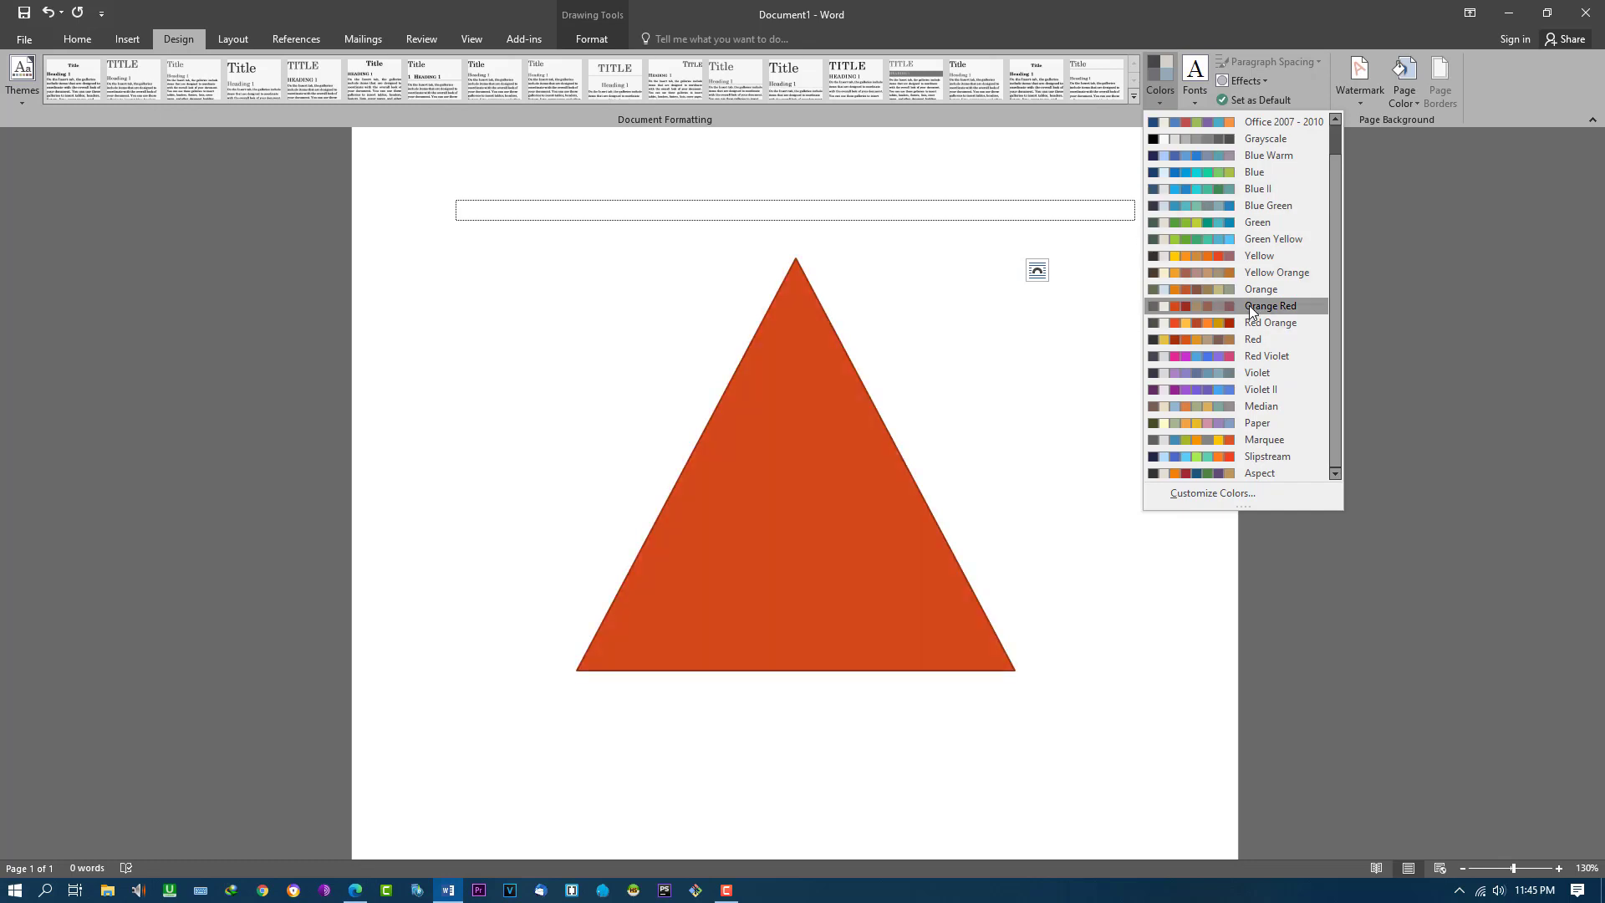
{"action": "left_click", "coordinate": [1249, 256]}
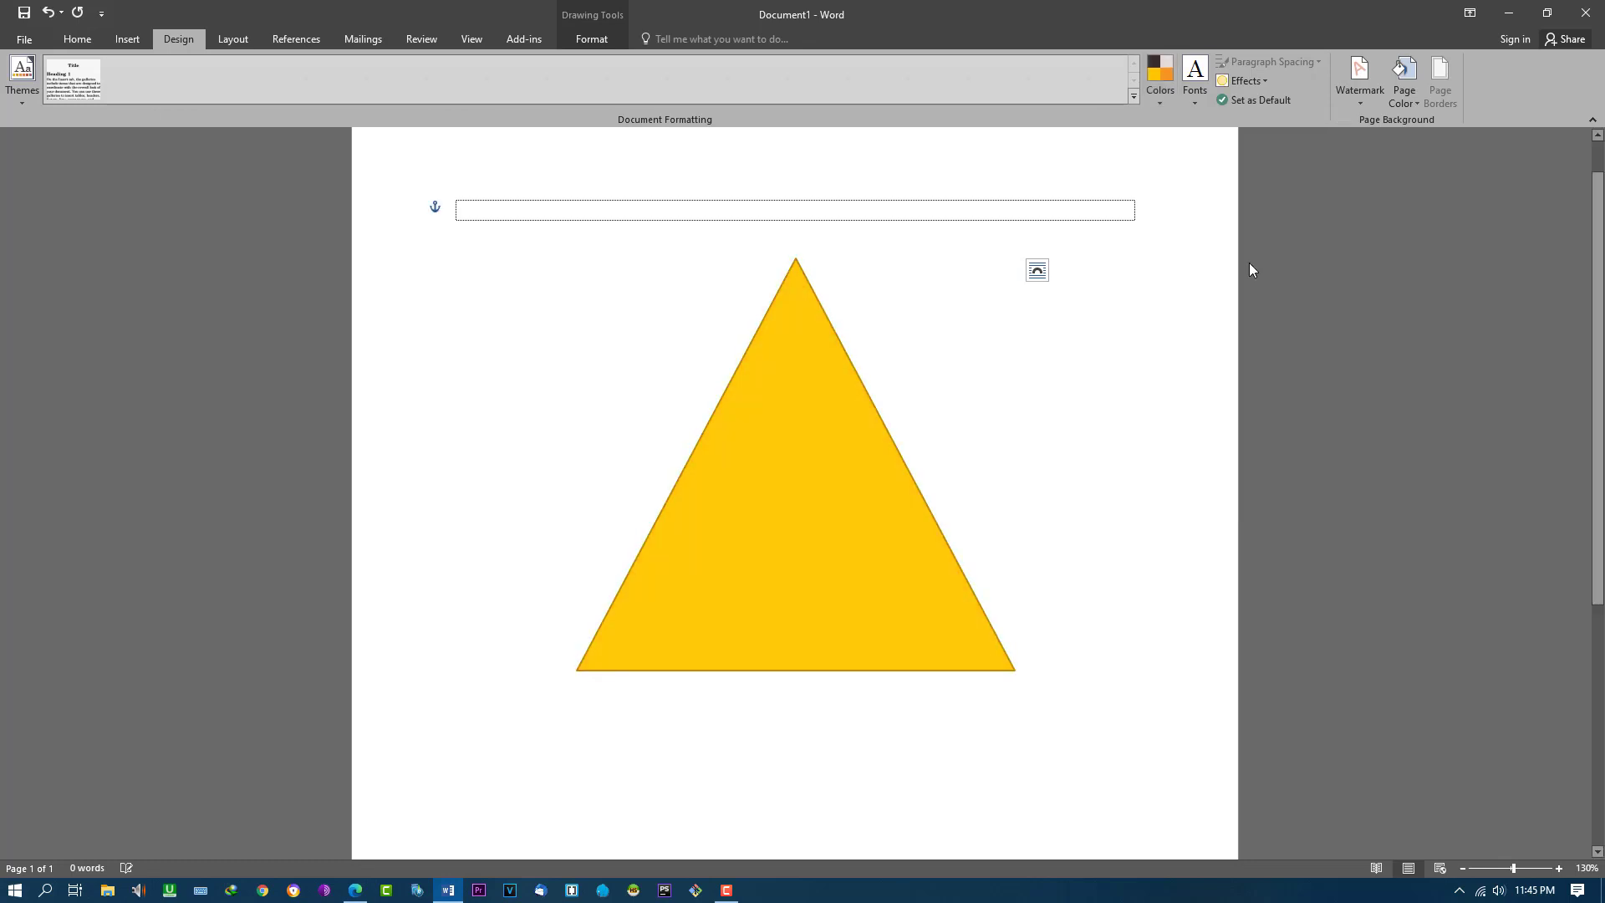
{"action": "left_click", "coordinate": [886, 473]}
{"action": "left_click_drag", "start_coordinate": [892, 480], "coordinate": [779, 476]}
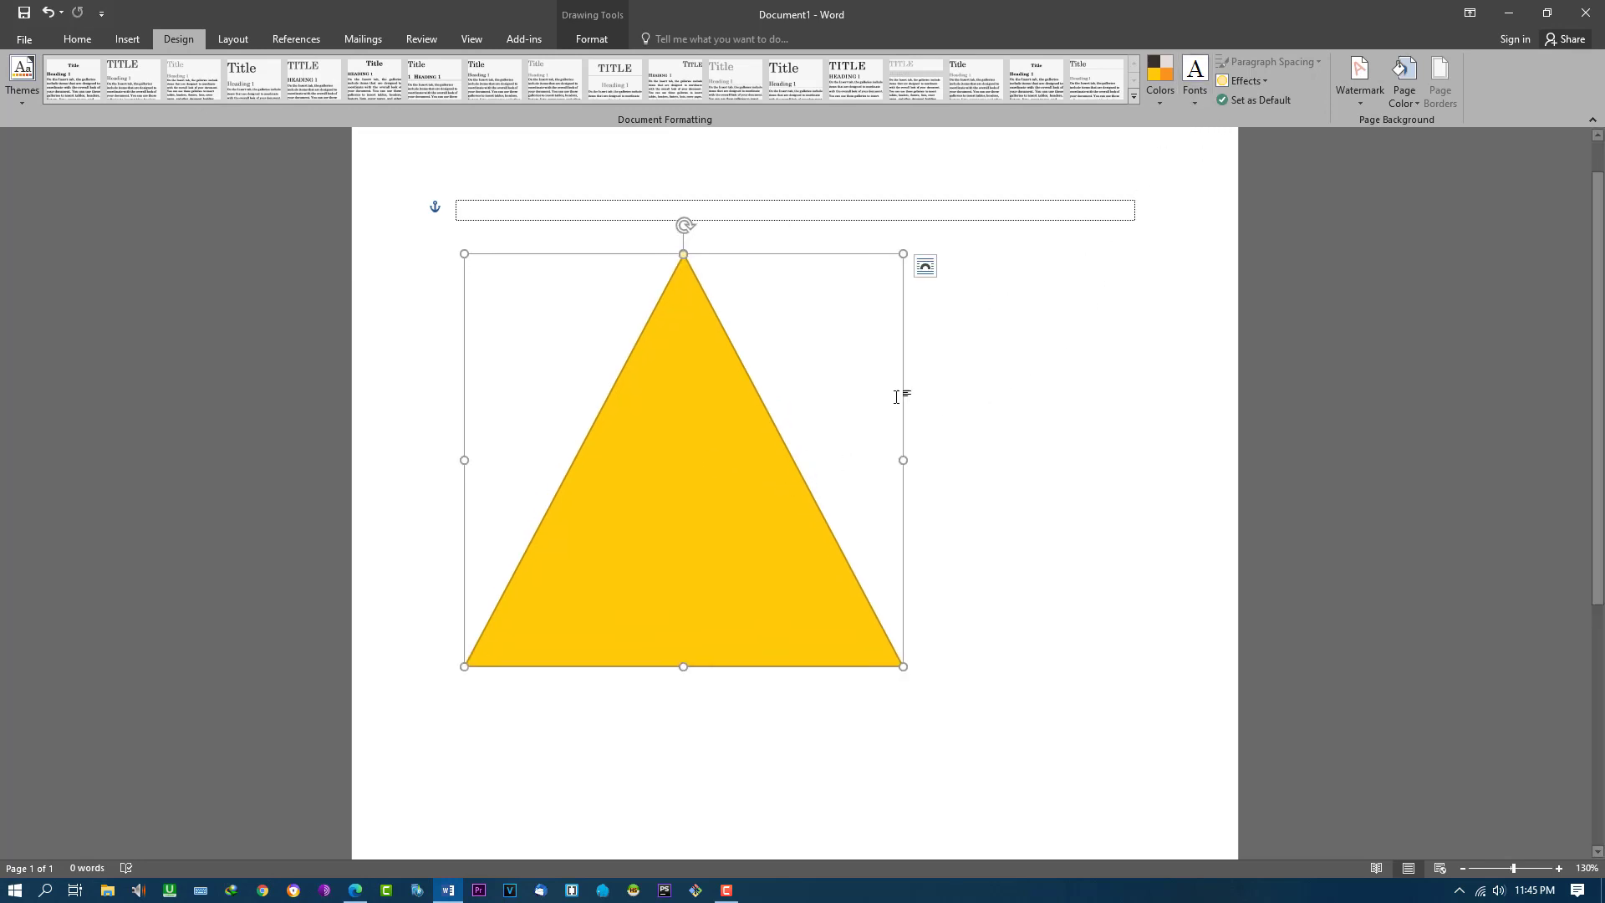
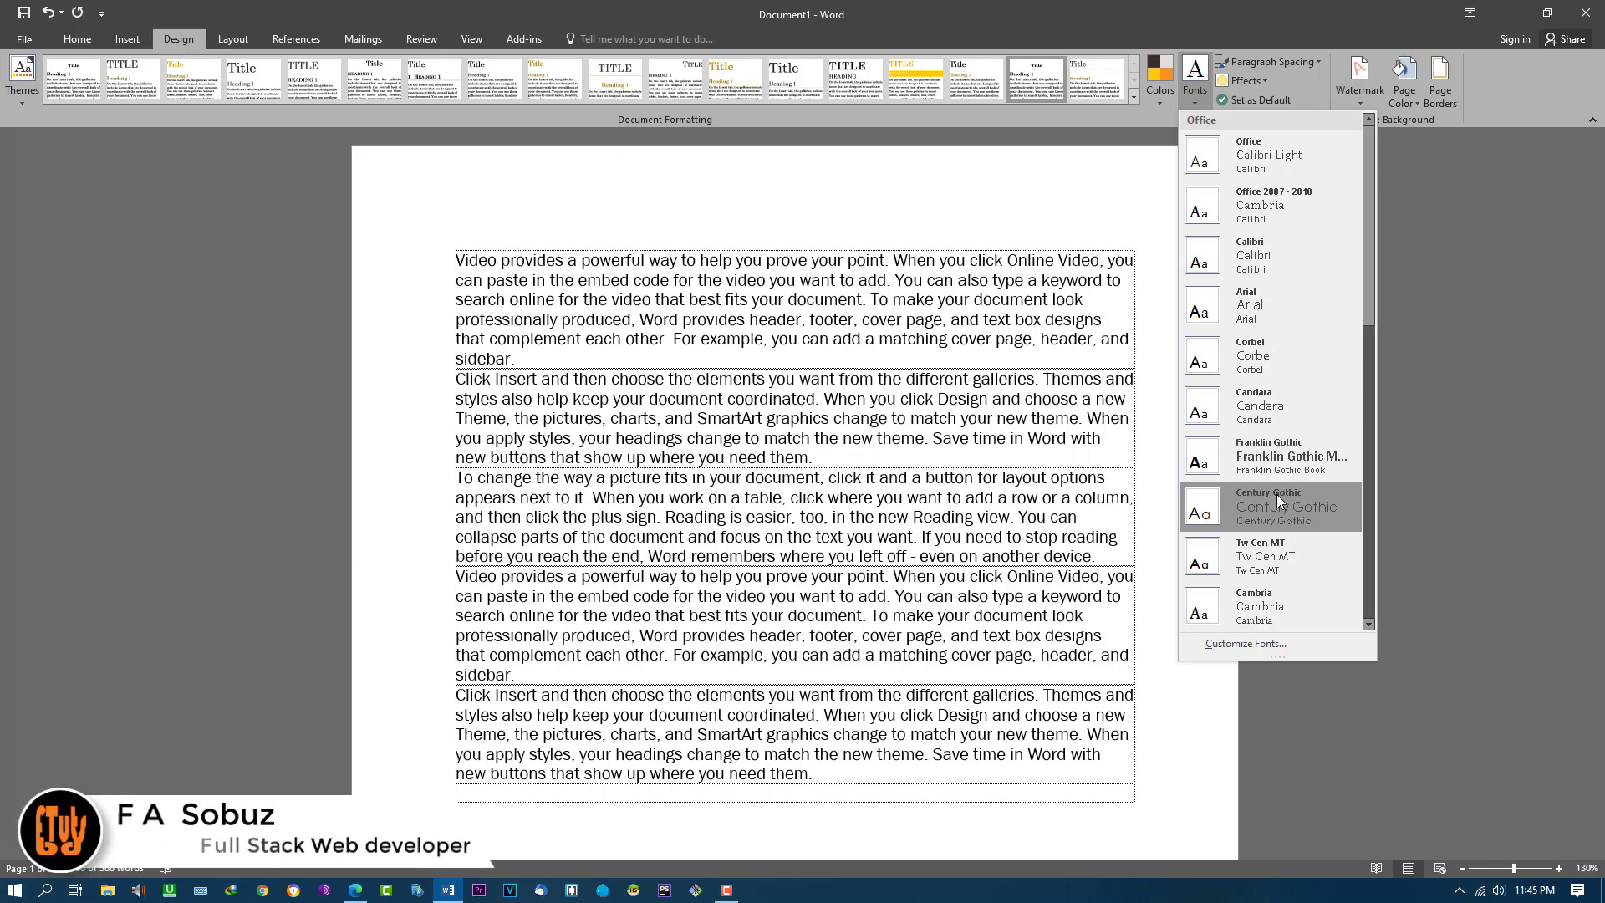
Look through the theme font sets, previewing them on the selected sample text without applying one.
{"action": "scroll", "coordinate": [1282, 533], "scroll_direction": "down", "scroll_amount": 3}
{"action": "scroll", "coordinate": [1283, 535], "scroll_direction": "down", "scroll_amount": 5}
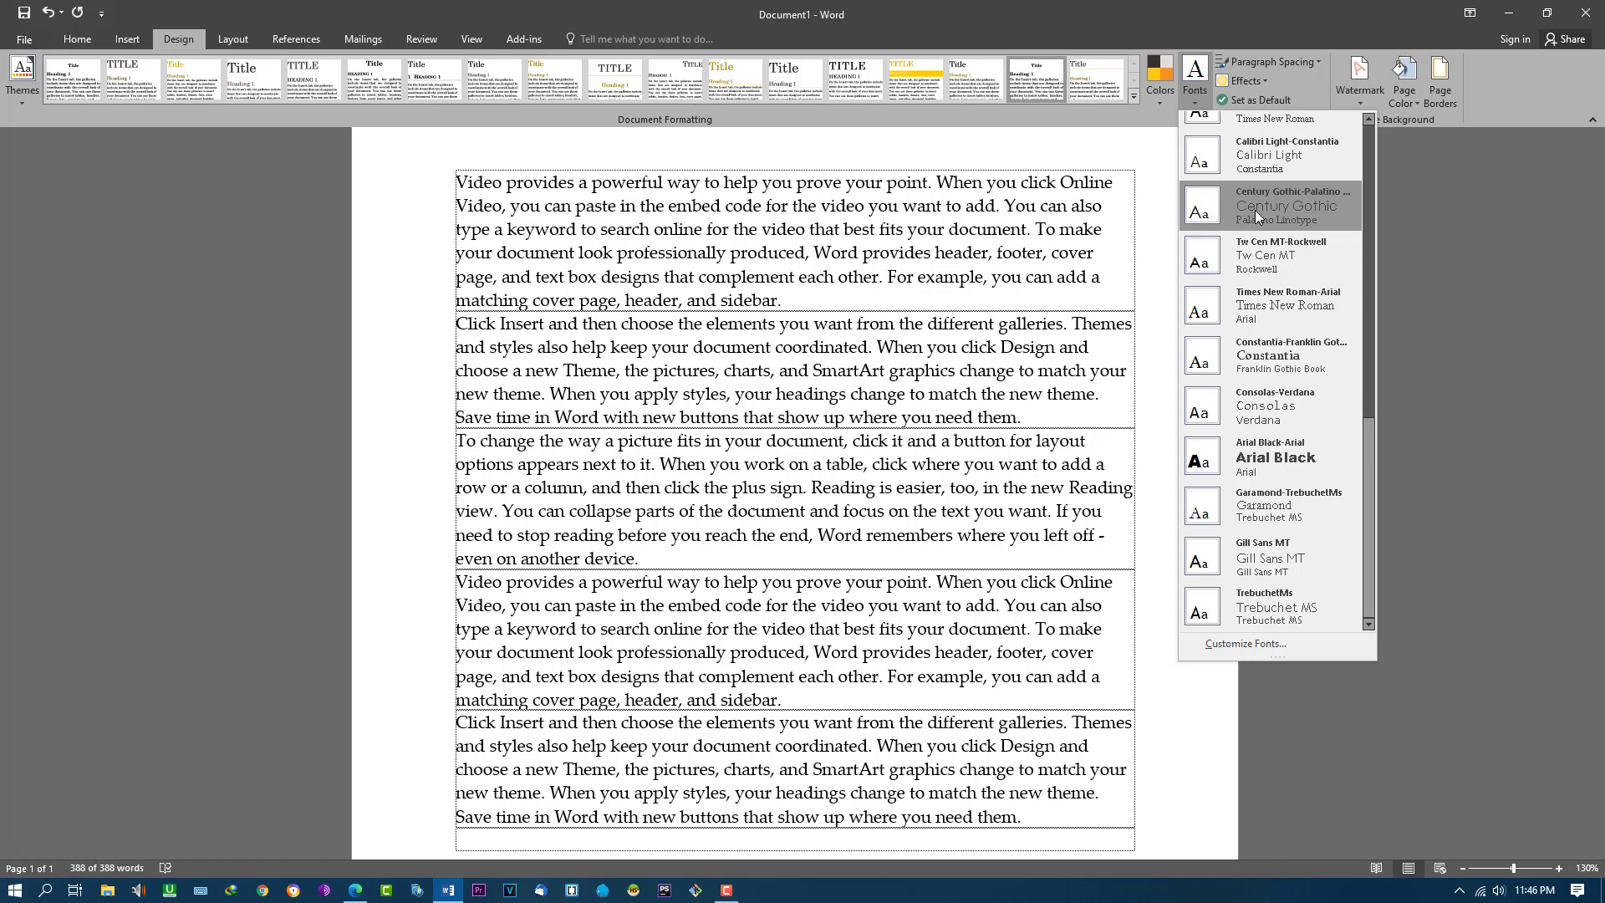
{"action": "left_click", "coordinate": [1324, 77]}
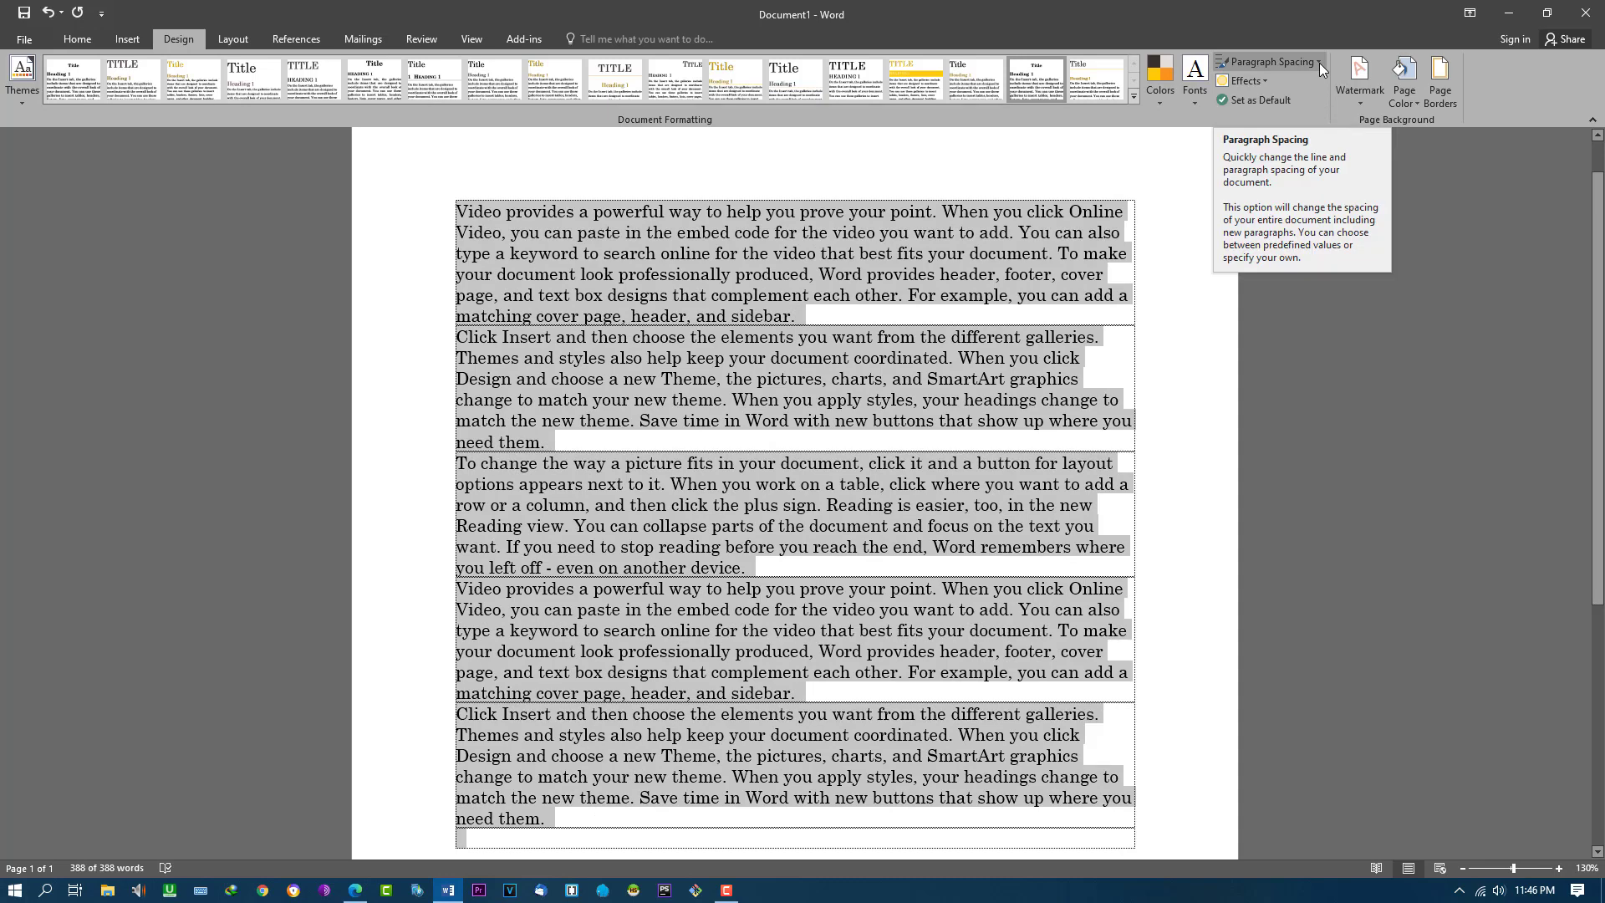
Look through the paragraph spacing presets, the custom paragraph spacing settings and the available theme effects.
{"action": "left_click", "coordinate": [1319, 63]}
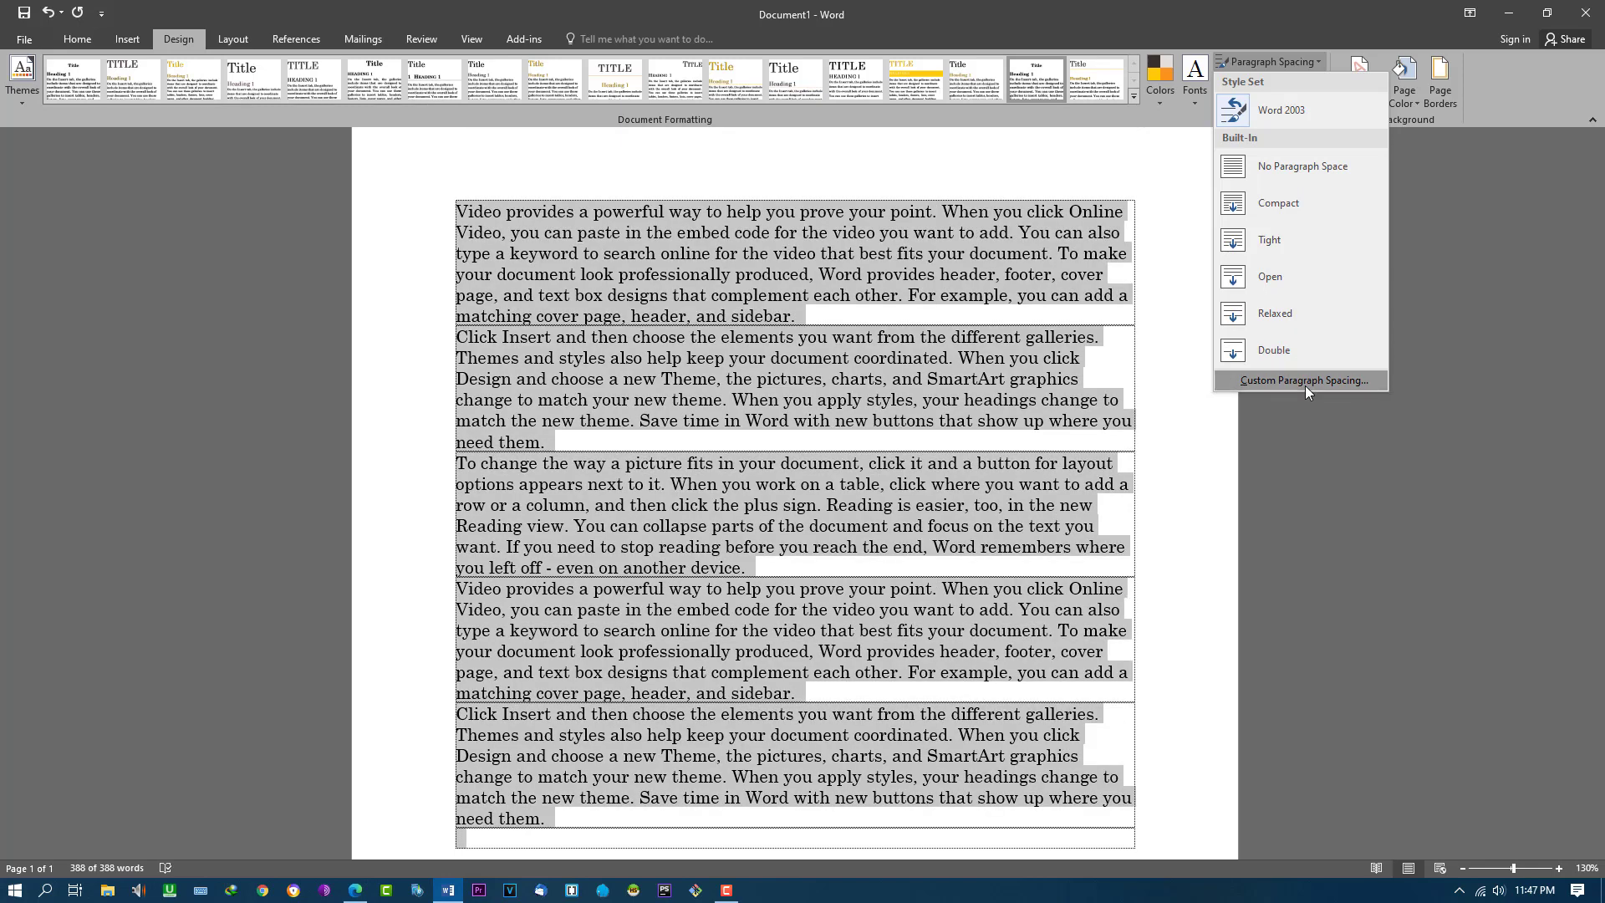
{"action": "left_click", "coordinate": [1305, 386]}
{"action": "left_click_drag", "start_coordinate": [804, 226], "coordinate": [1144, 247]}
{"action": "left_click", "coordinate": [1074, 433]}
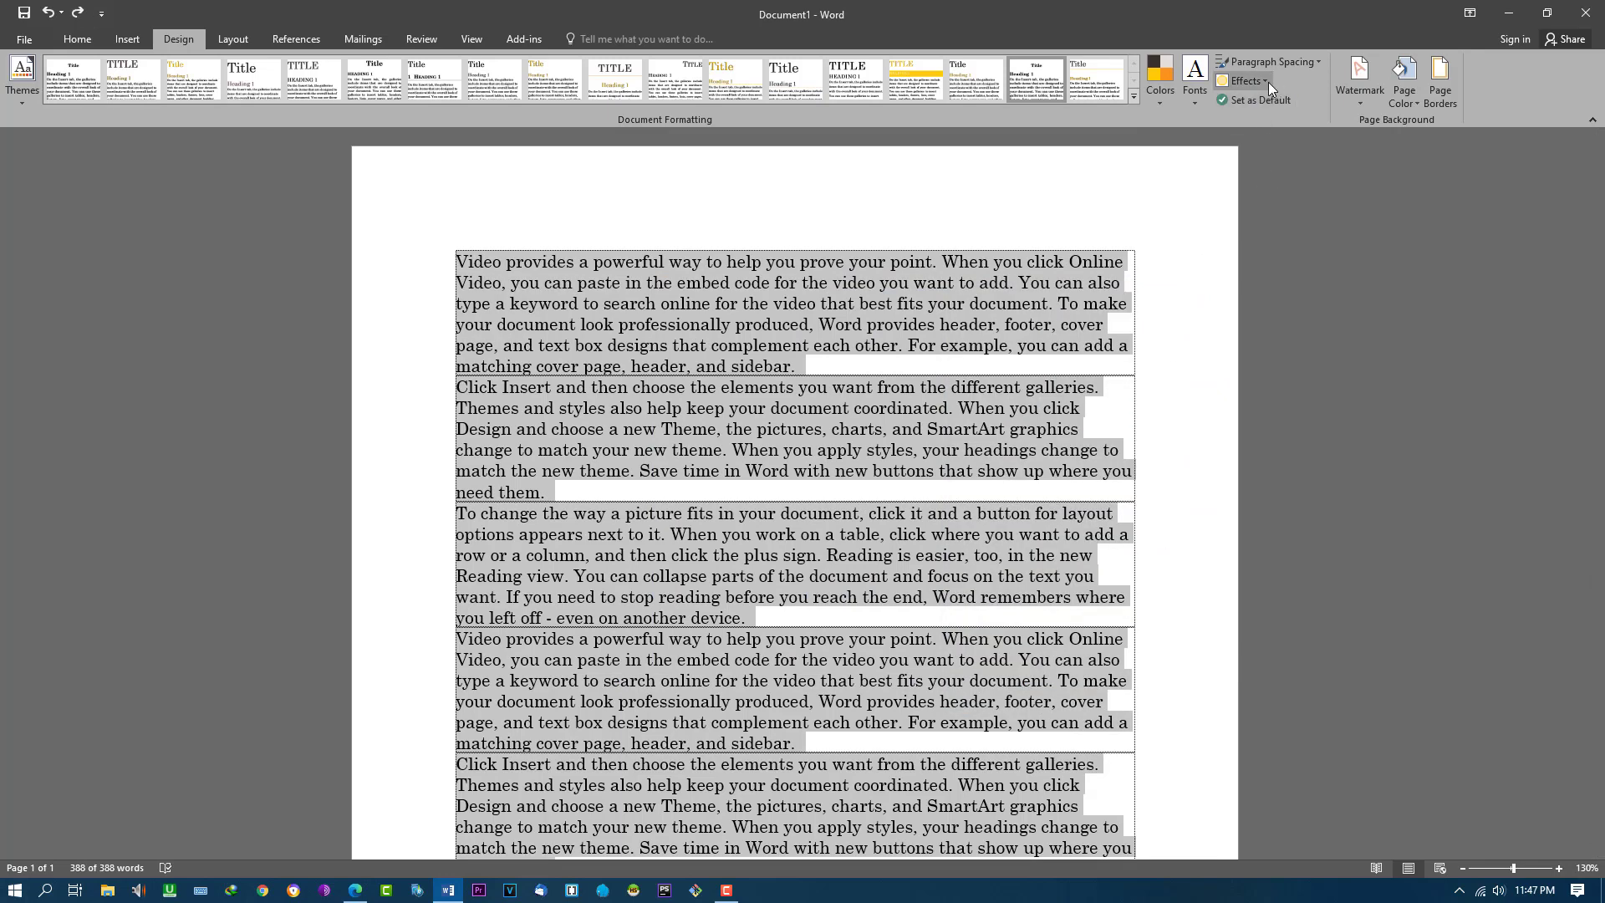
{"action": "left_click", "coordinate": [1264, 81]}
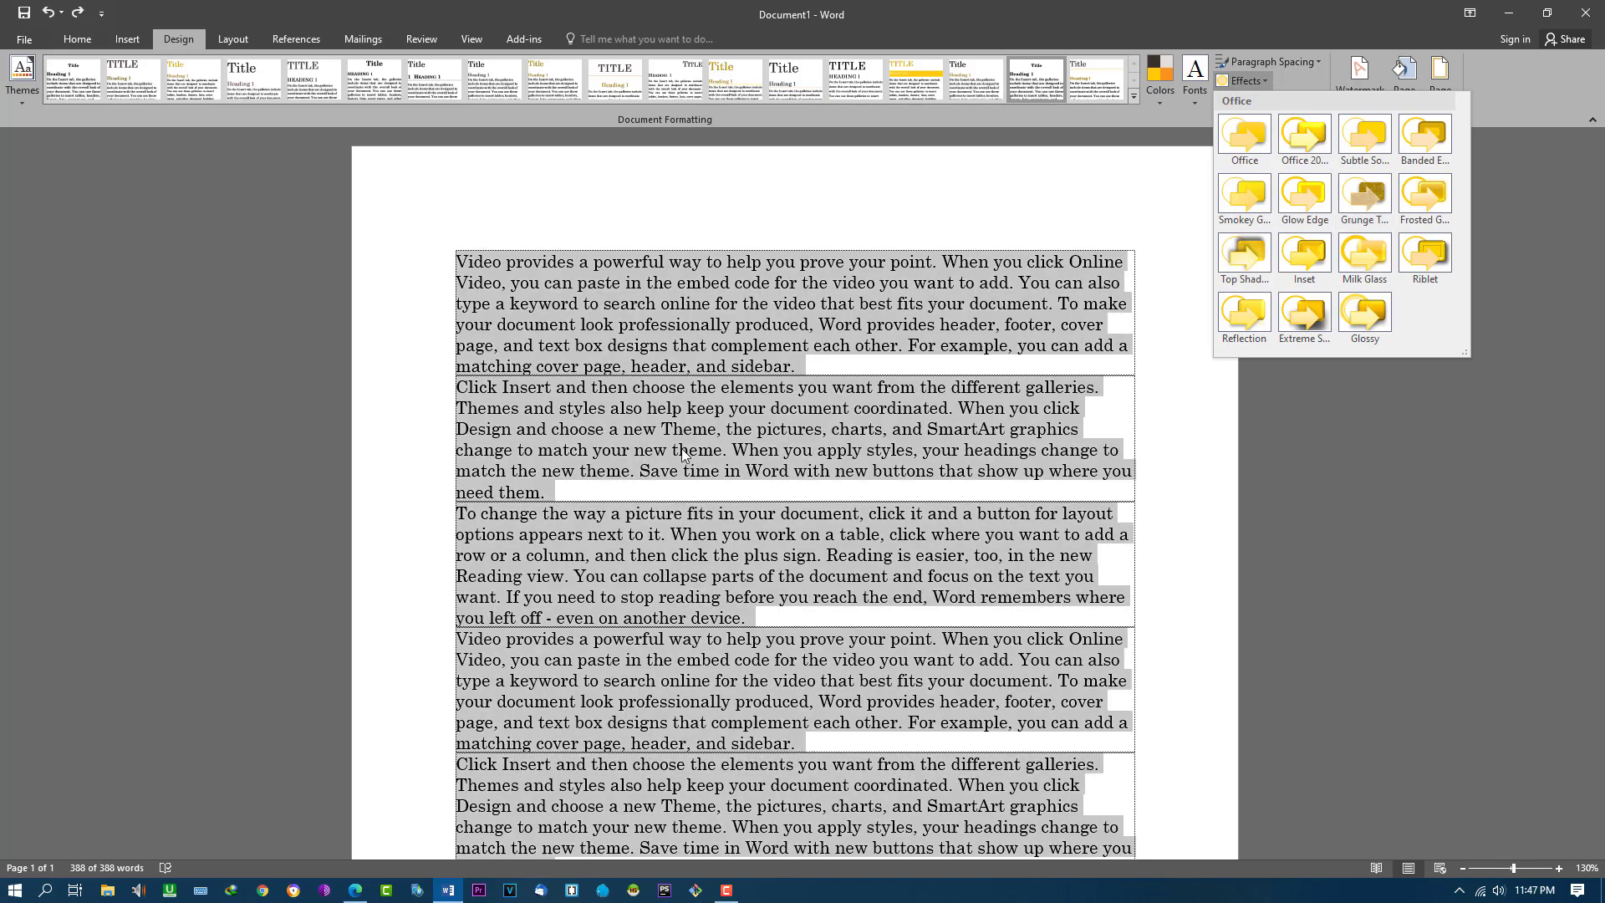
{"action": "left_click", "coordinate": [657, 504]}
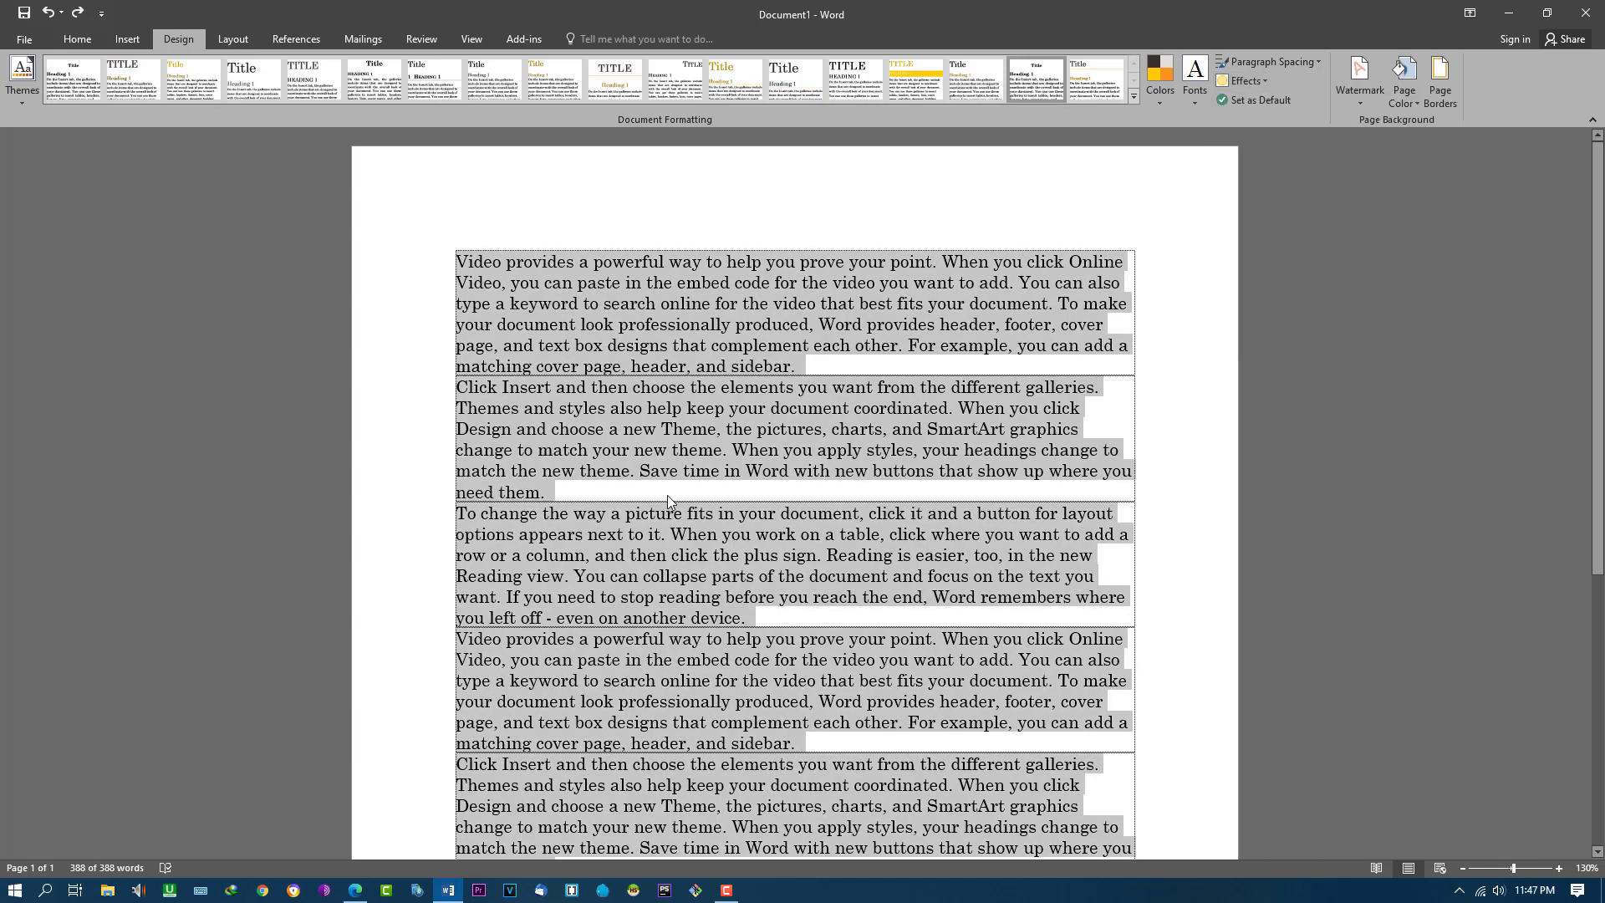
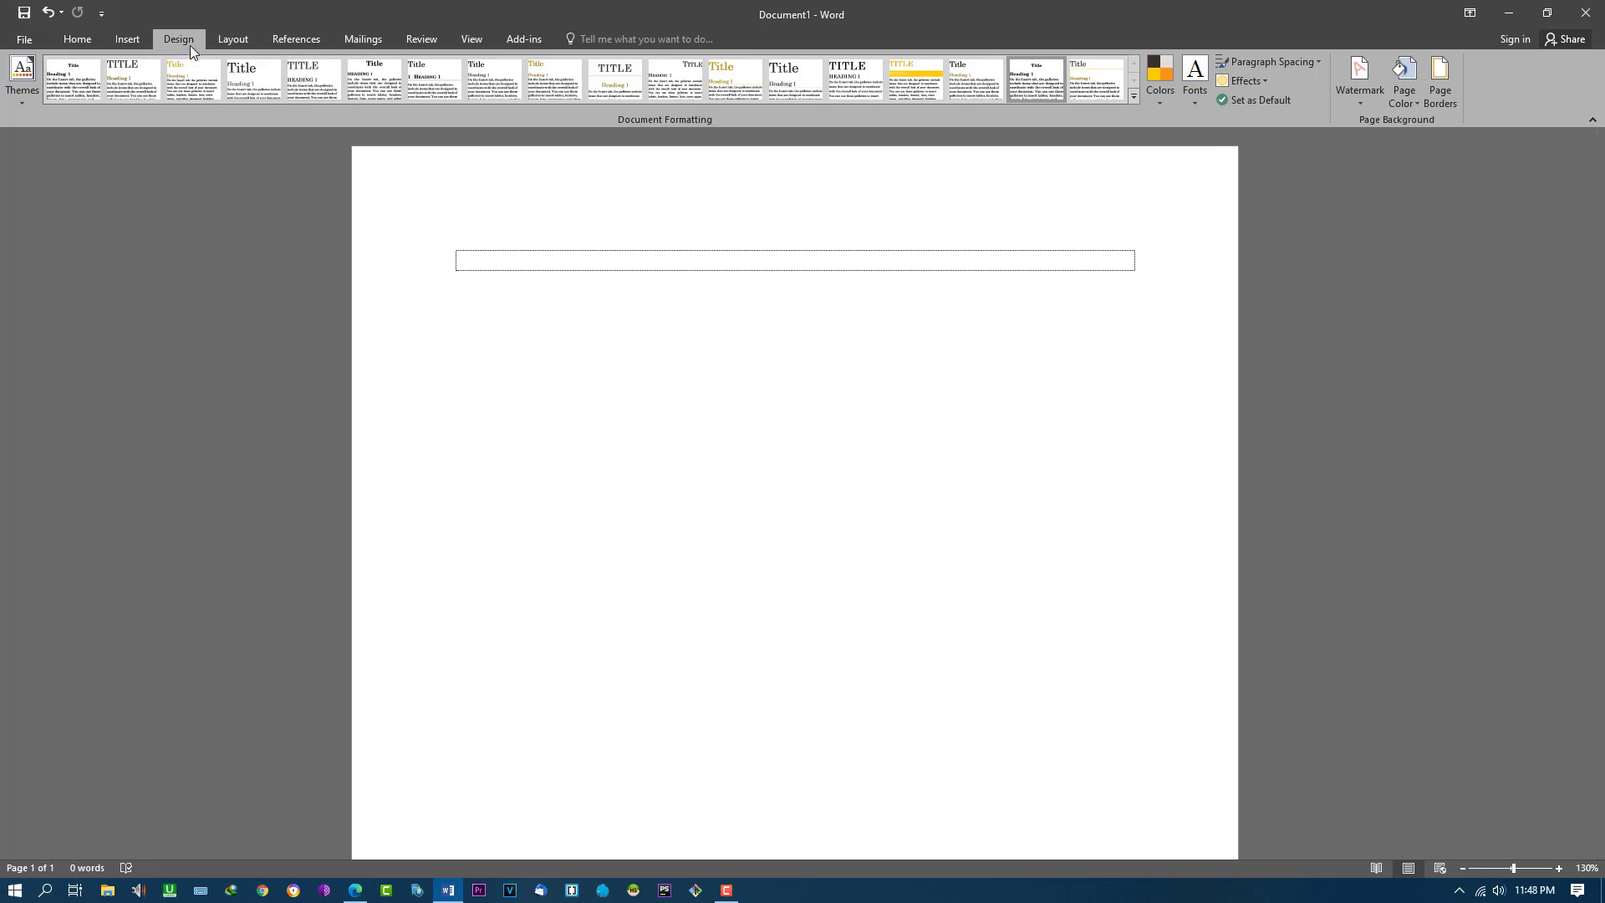
Draw a rounded rectangle about 3.39" high and 6.22" wide on the blank page.
{"action": "left_click", "coordinate": [119, 42]}
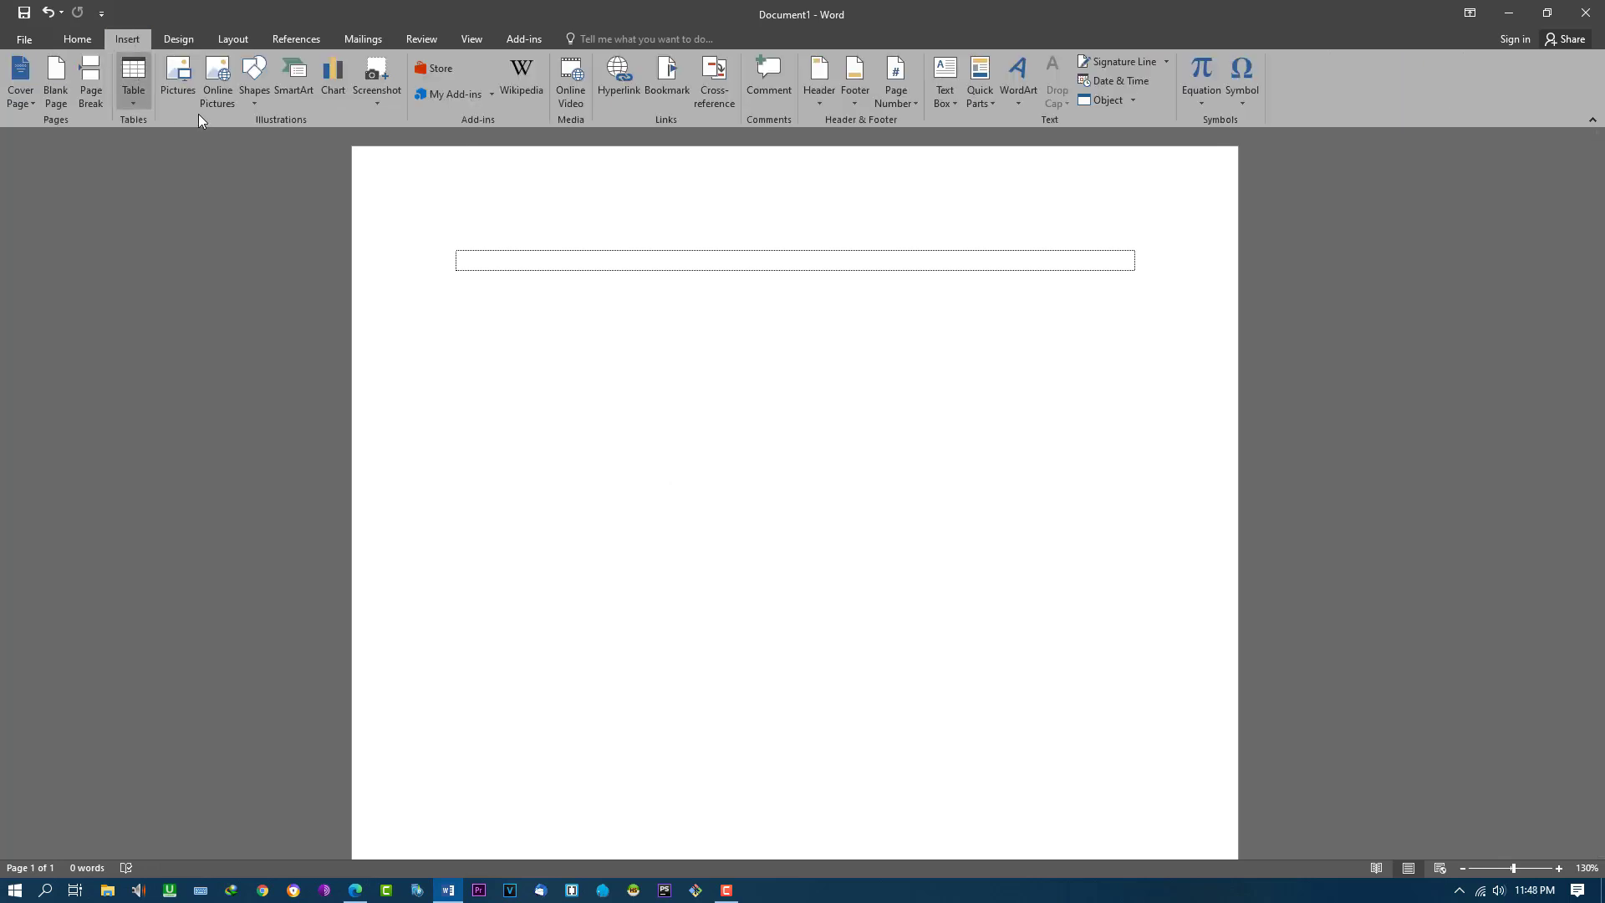
{"action": "left_click", "coordinate": [261, 97]}
{"action": "left_click", "coordinate": [331, 138]}
{"action": "mouse_move", "coordinate": [500, 321]}
{"action": "left_mouse_down"}
{"action": "mouse_move", "coordinate": [619, 470]}
{"action": "mouse_move", "coordinate": [1149, 675]}
{"action": "left_mouse_up"}
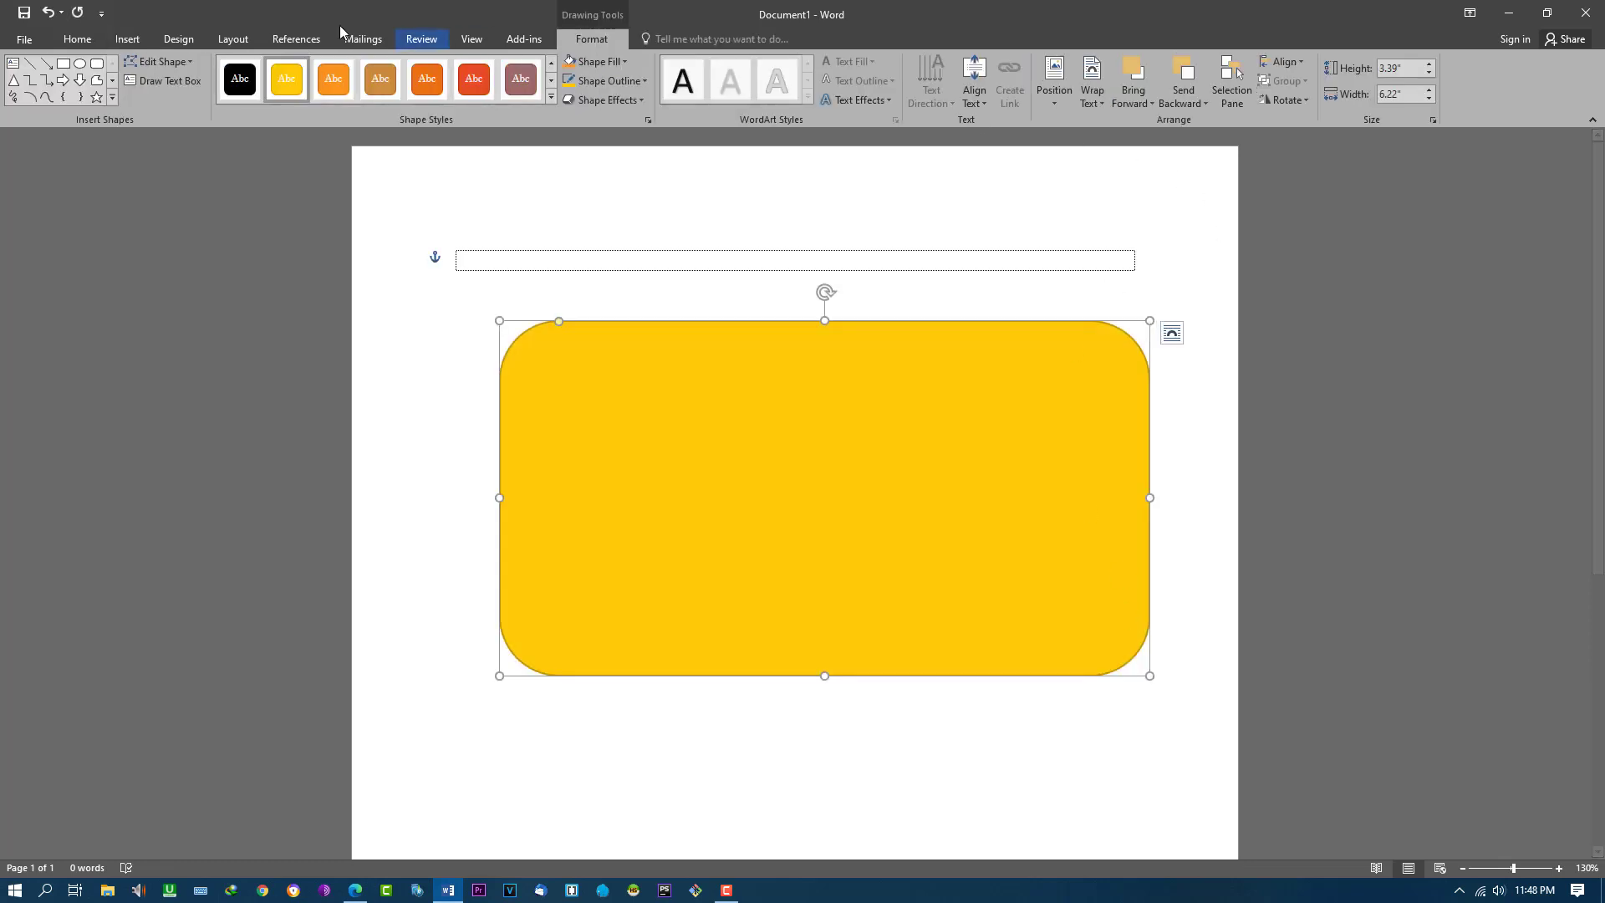
Apply the Glossy theme effects to the document and delete the rounded rectangle.
{"action": "left_click", "coordinate": [178, 40]}
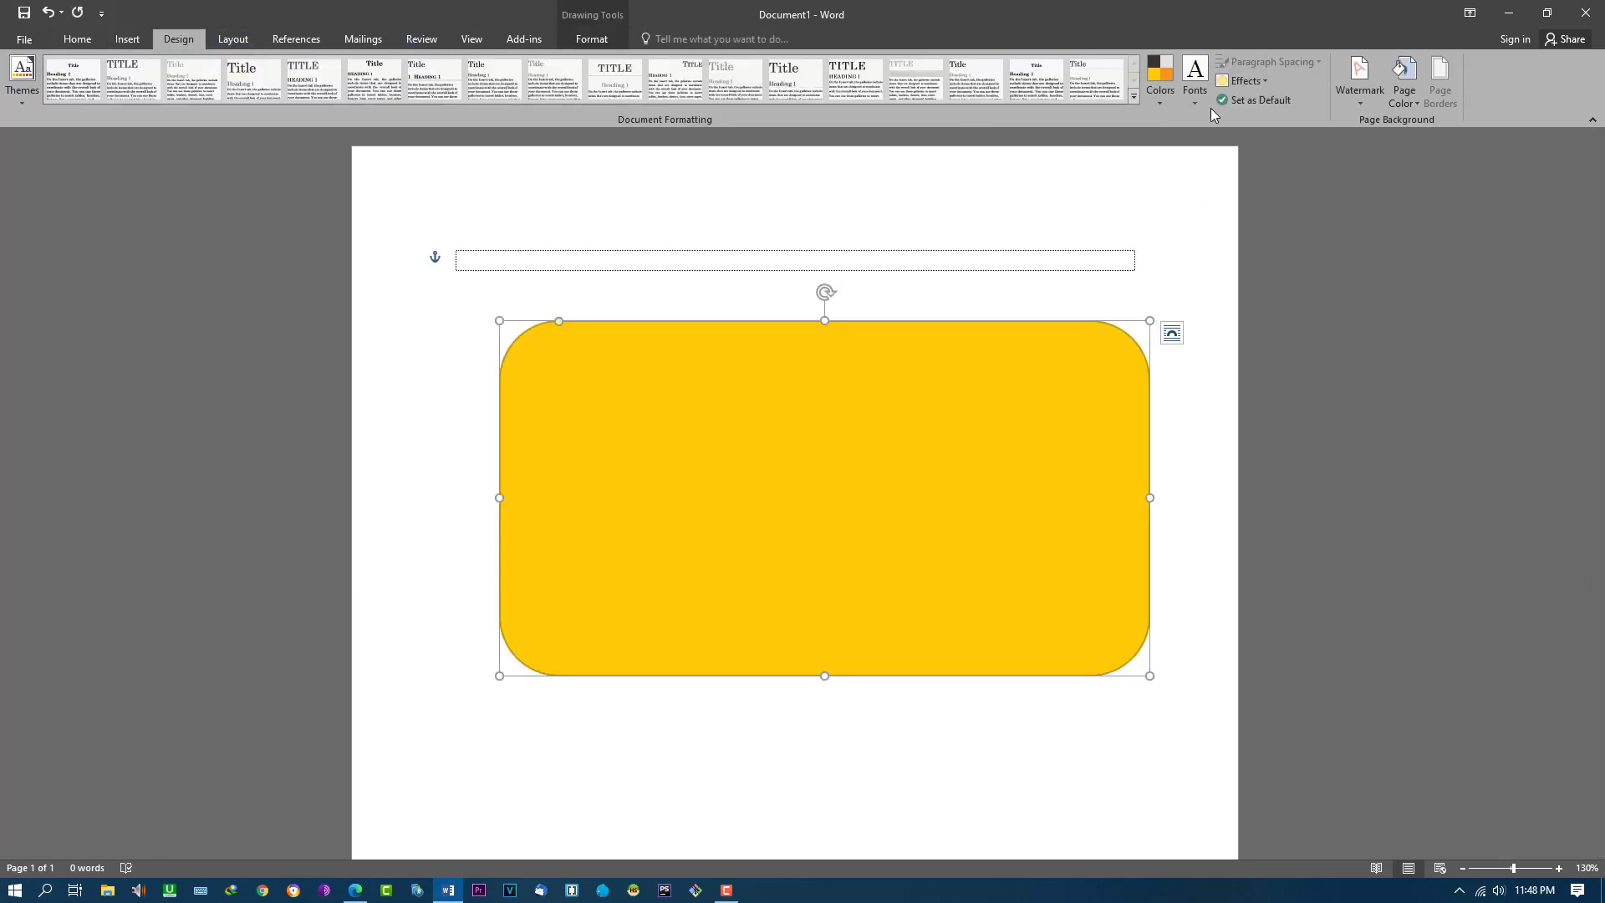
{"action": "left_click", "coordinate": [1259, 83]}
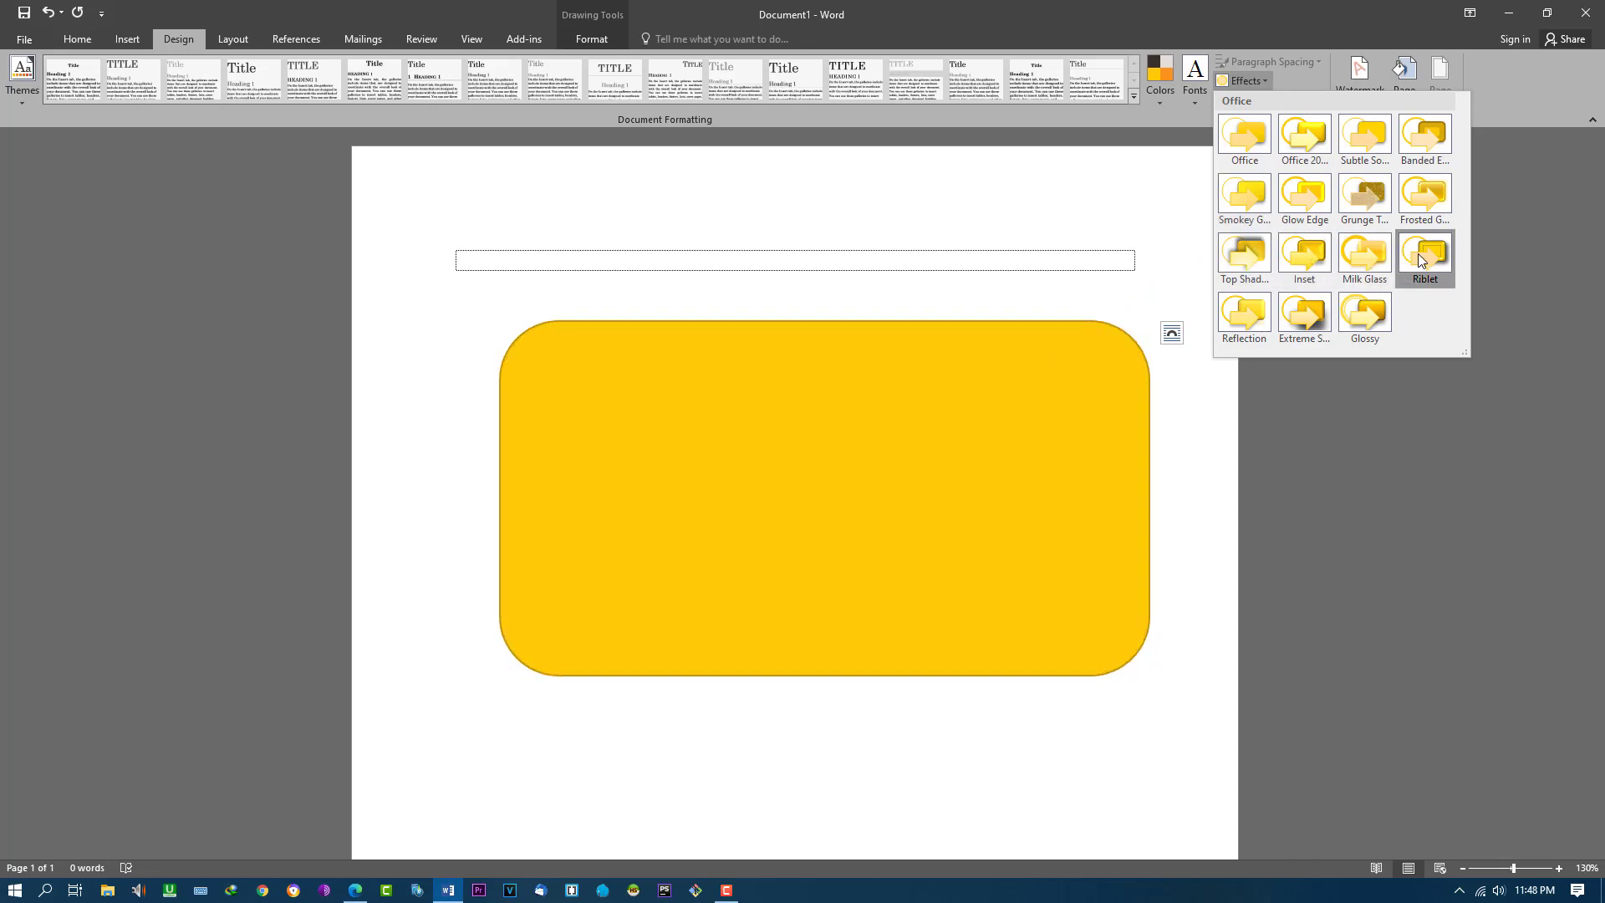
{"action": "left_click", "coordinate": [1389, 310]}
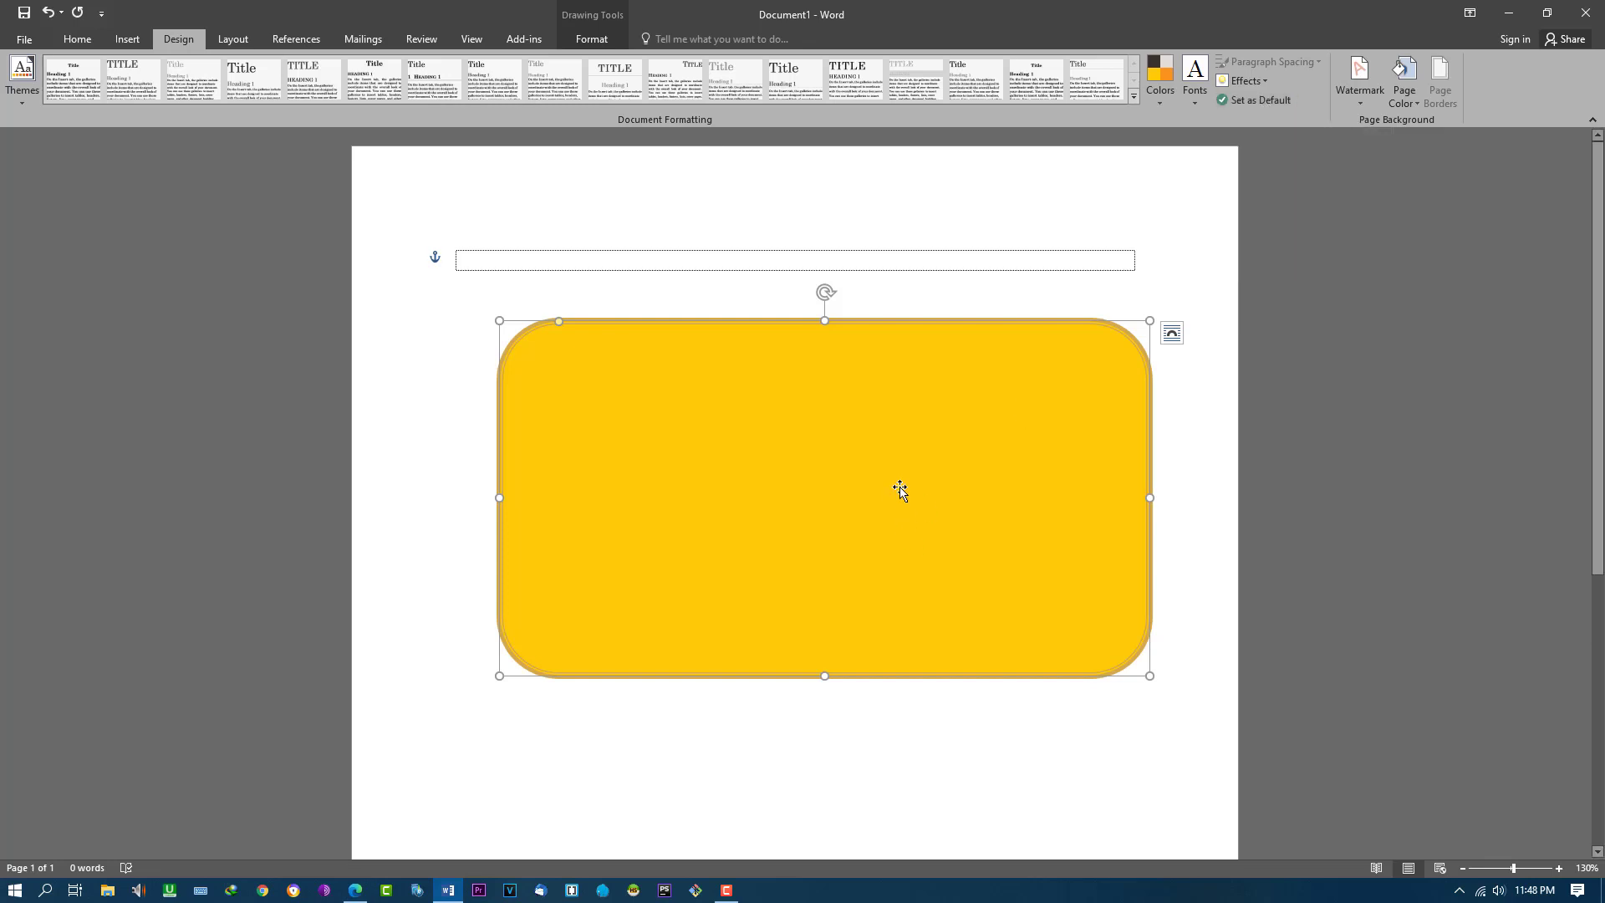
{"action": "key", "text": "Delete"}
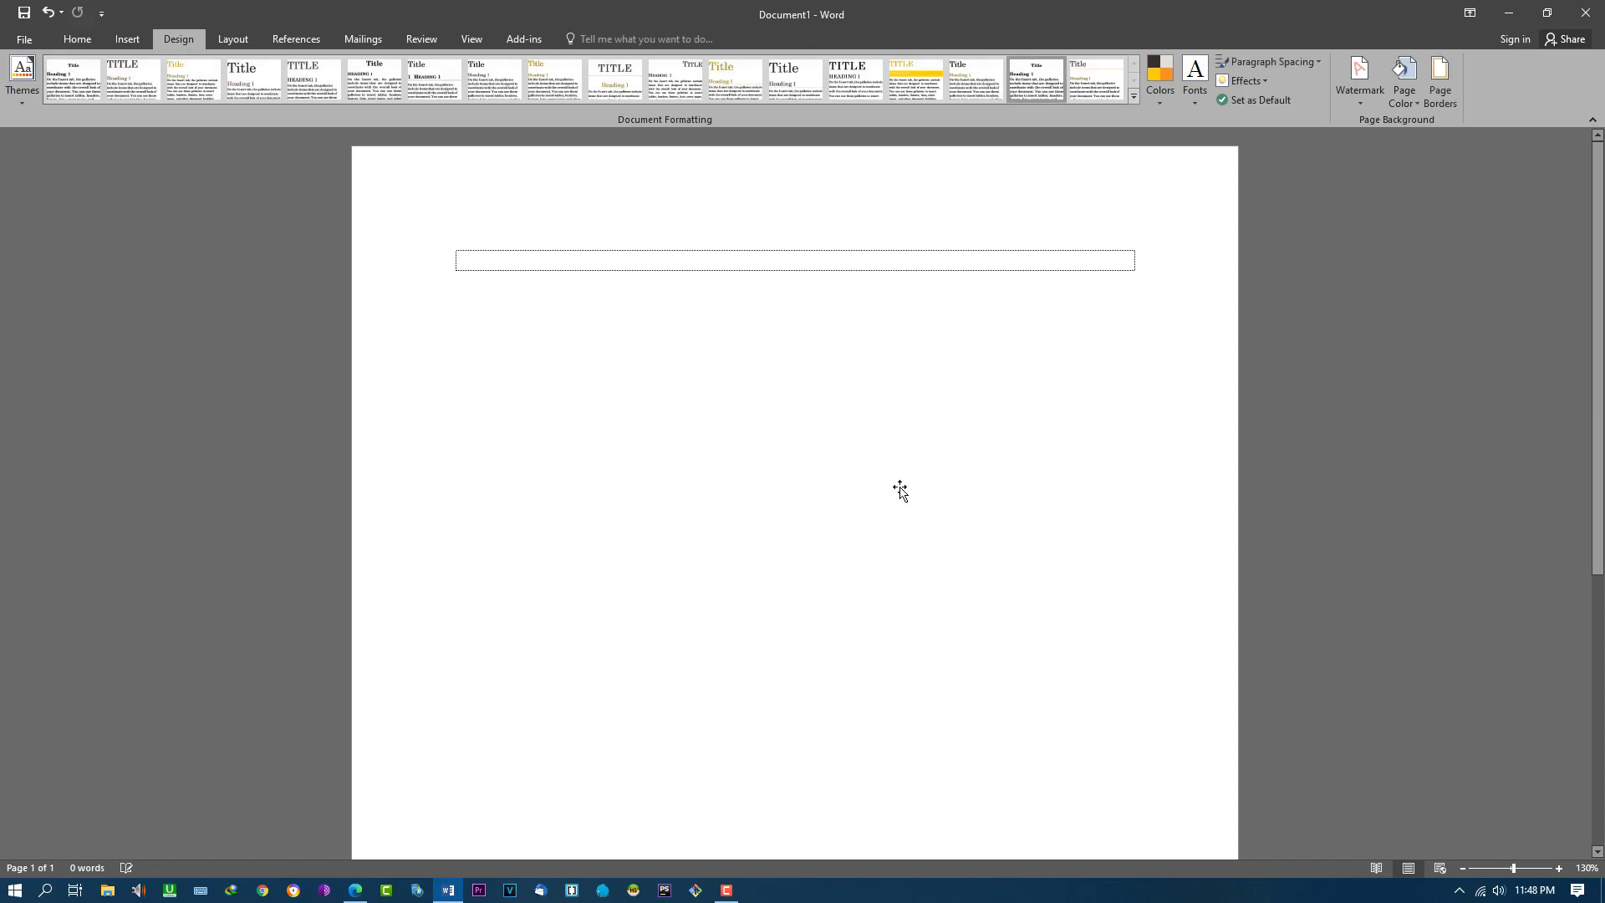
Add the built-in diagonal ASAP 1 watermark to the page.
{"action": "left_click", "coordinate": [1366, 107]}
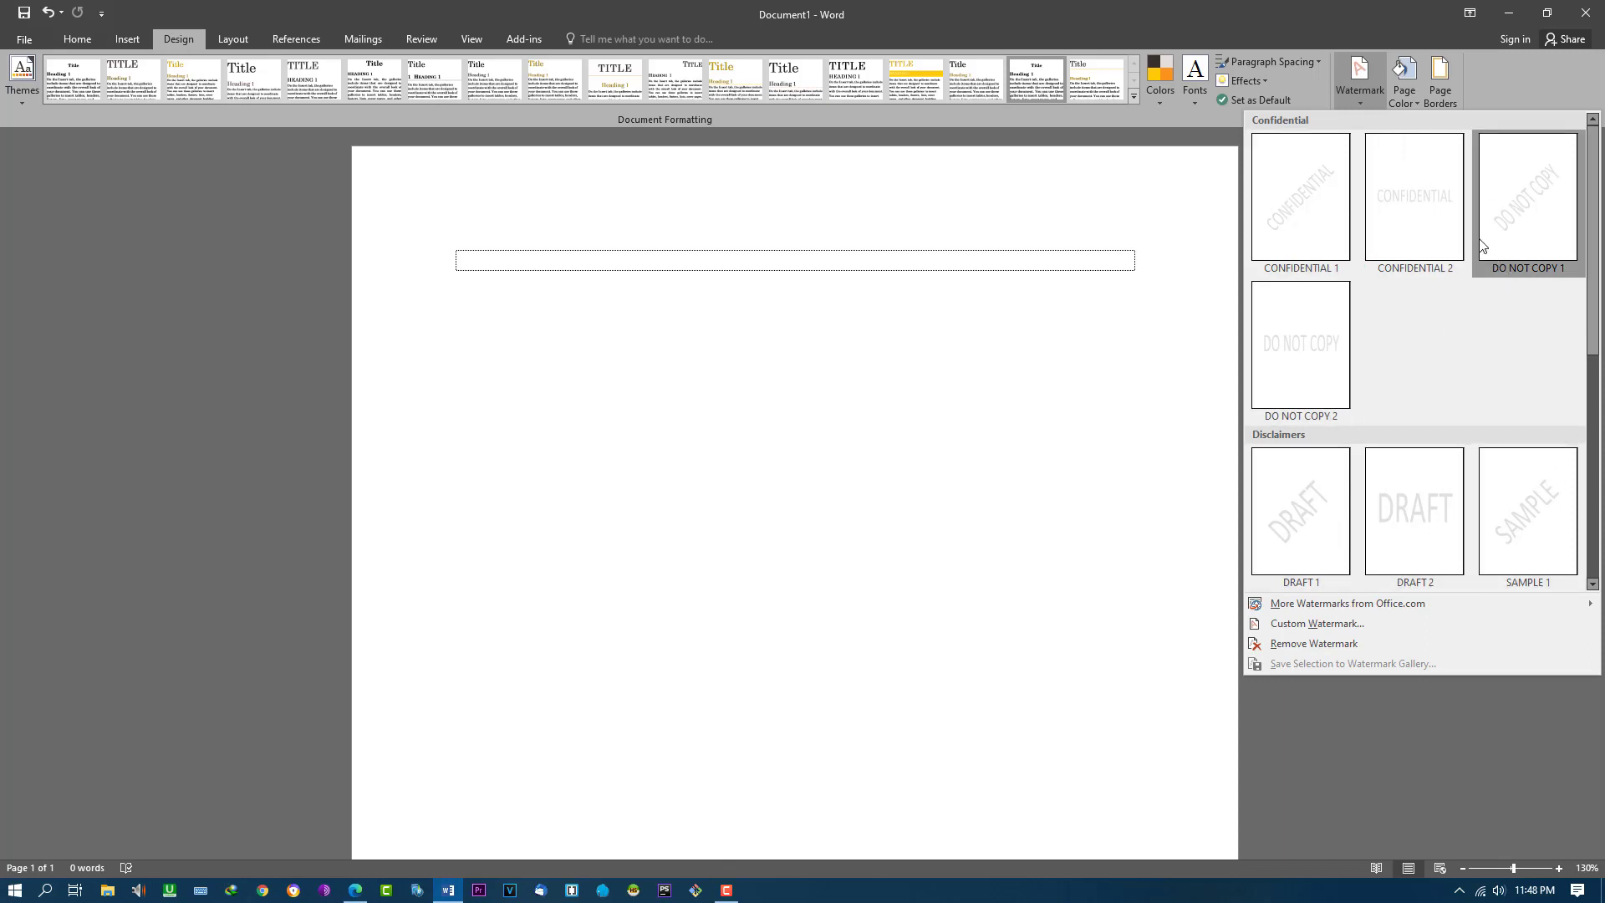
{"action": "left_click", "coordinate": [1586, 379]}
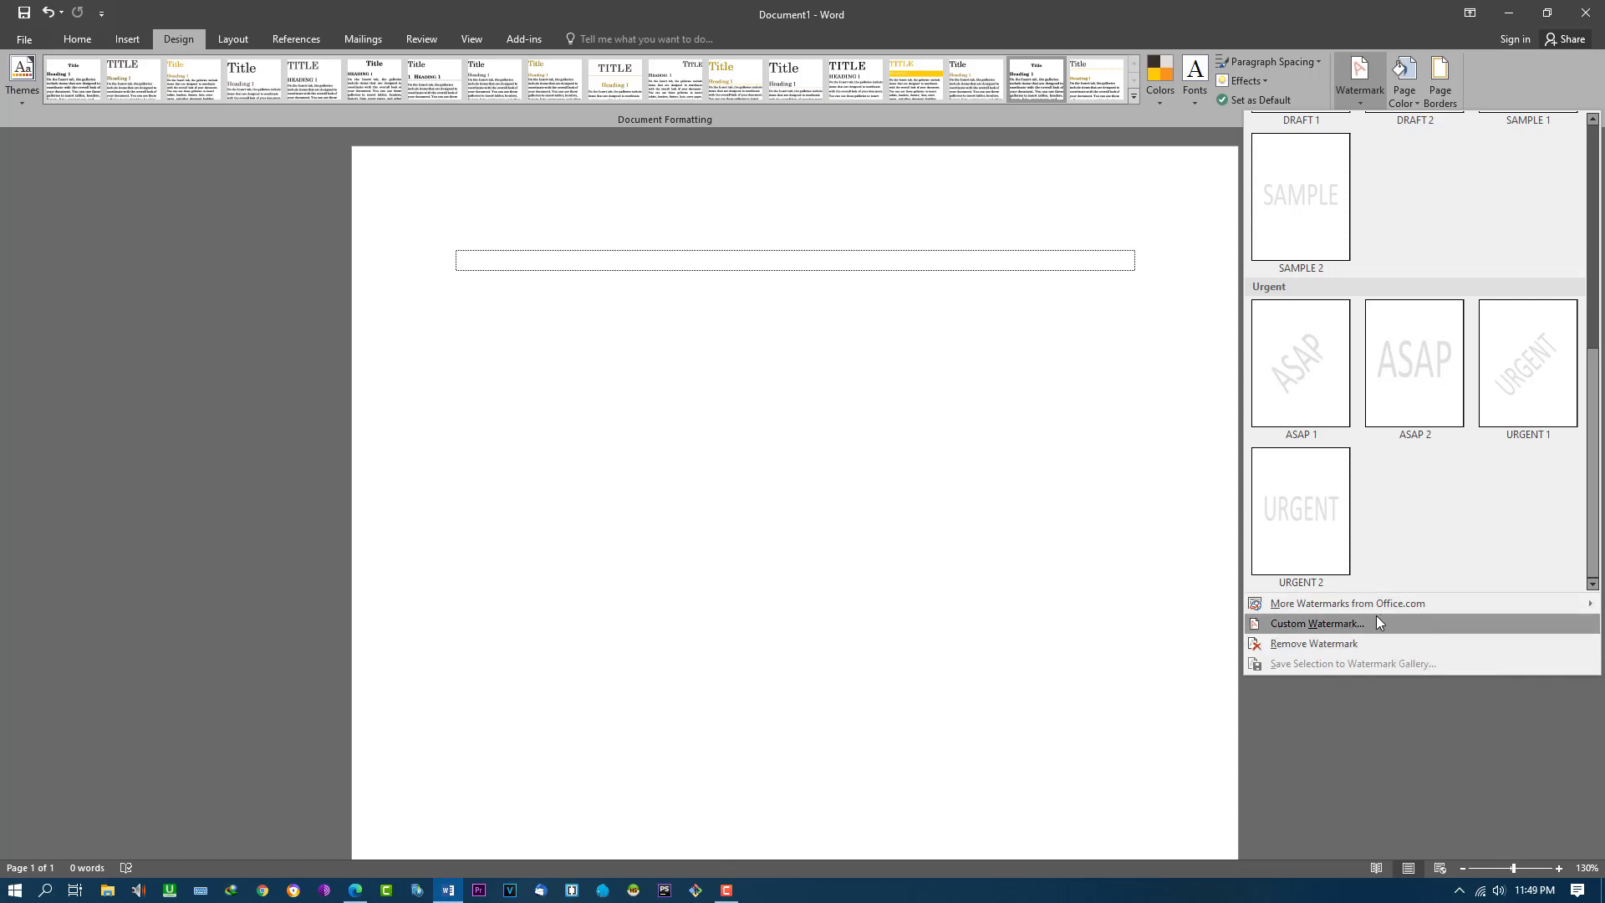
{"action": "left_click", "coordinate": [1306, 372]}
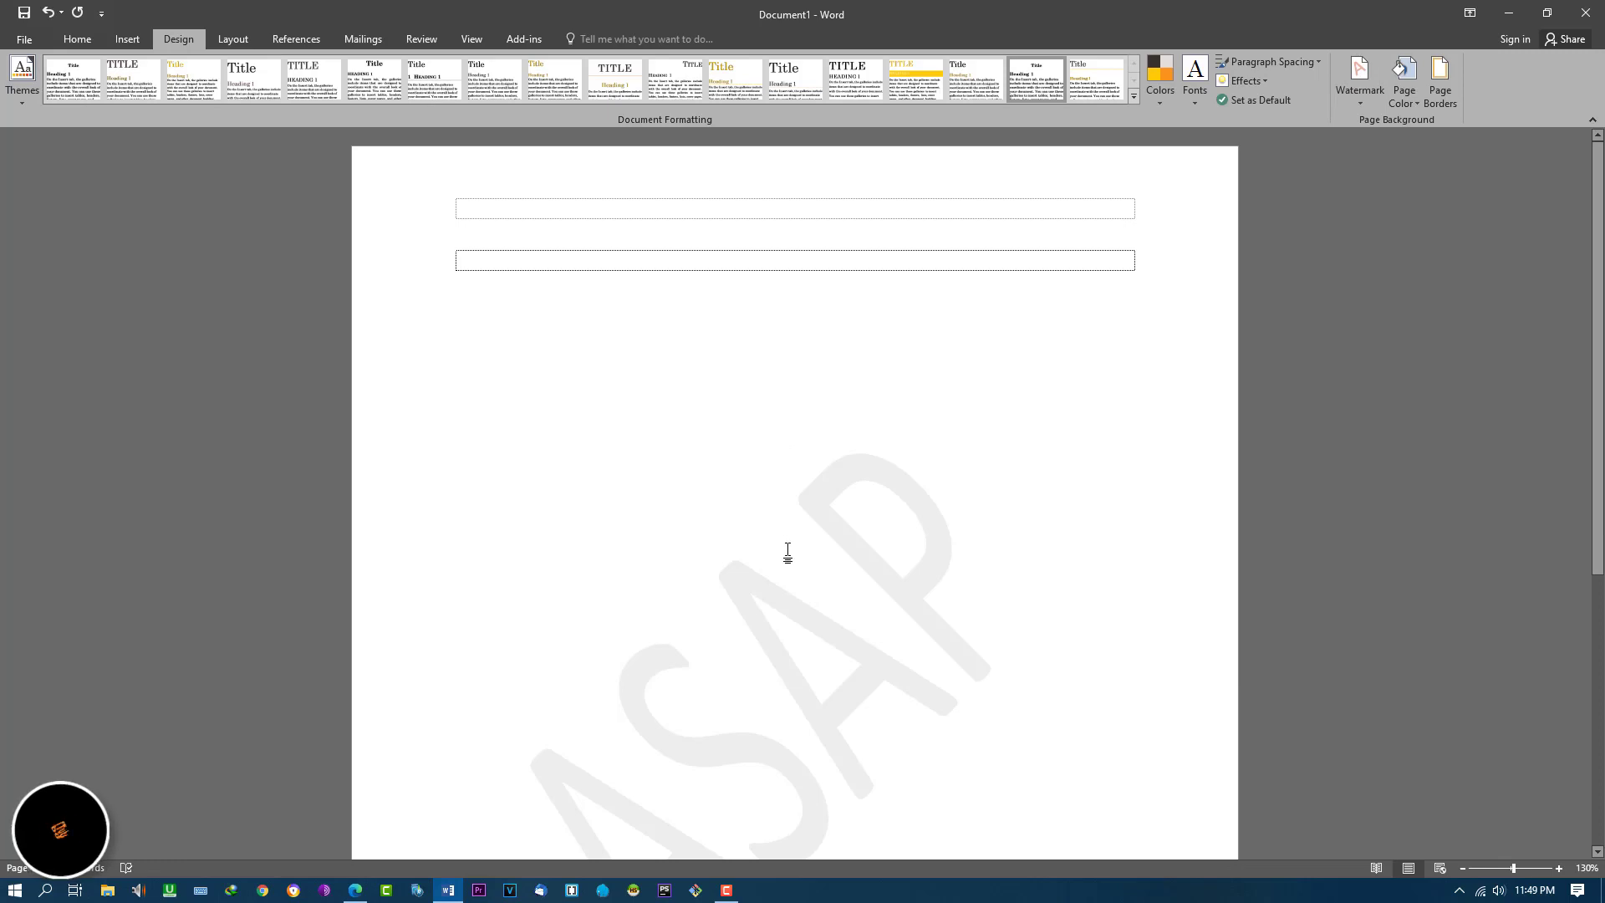
{"action": "scroll", "coordinate": [788, 554], "scroll_direction": "down", "scroll_amount": 3}
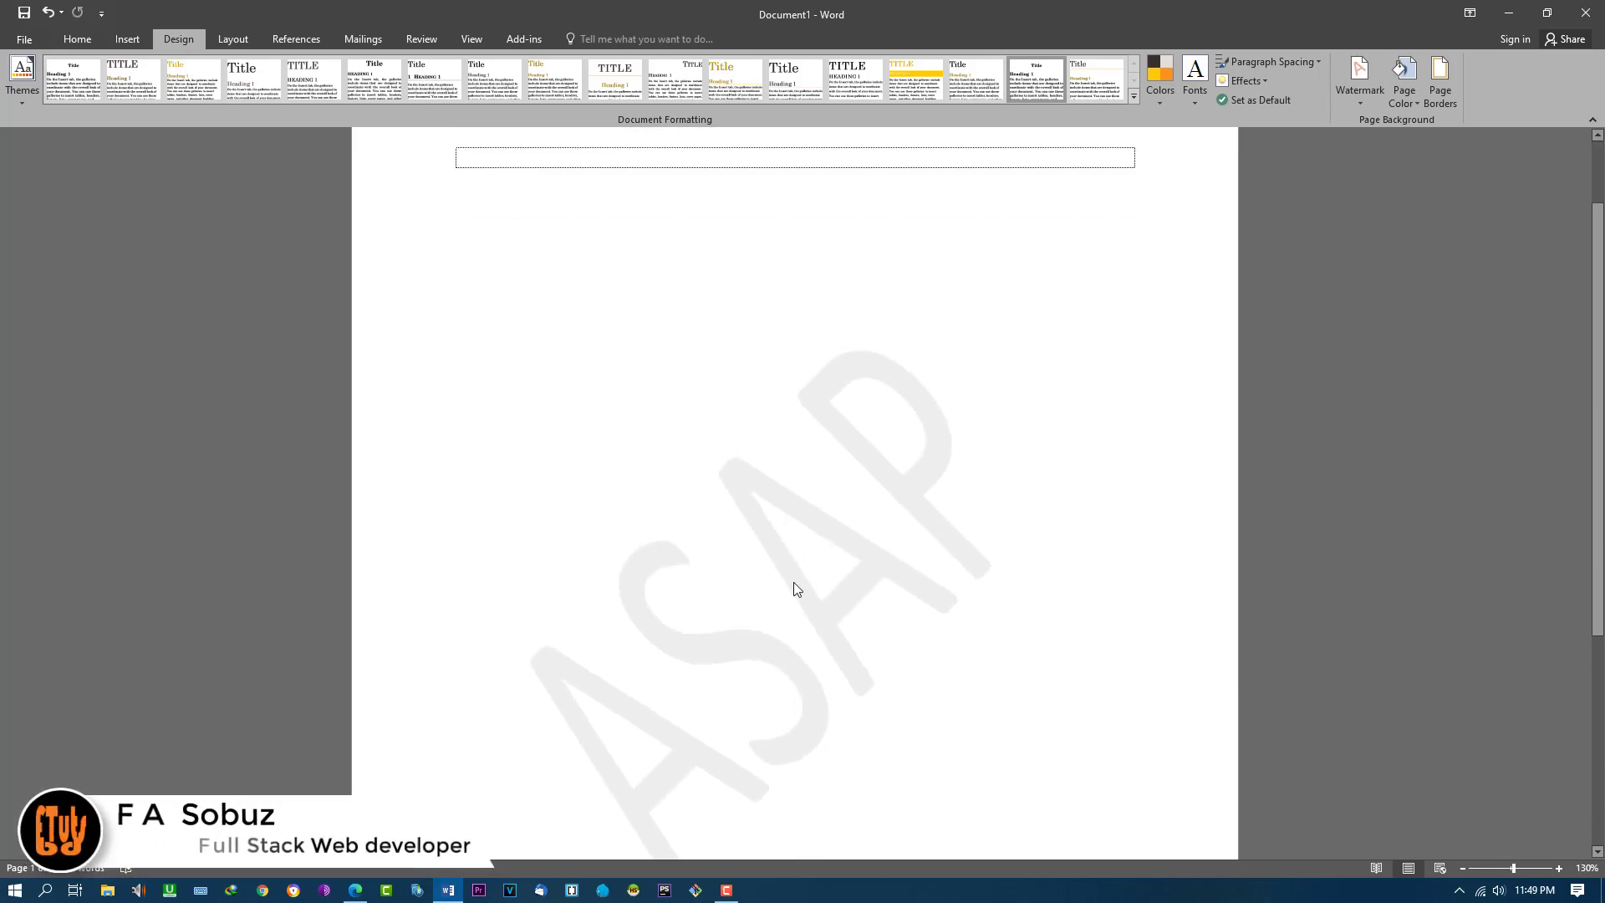
{"action": "triple_click", "coordinate": [794, 582]}
{"action": "left_click", "coordinate": [818, 609]}
{"action": "scroll", "coordinate": [822, 524], "scroll_direction": "down", "scroll_amount": 4}
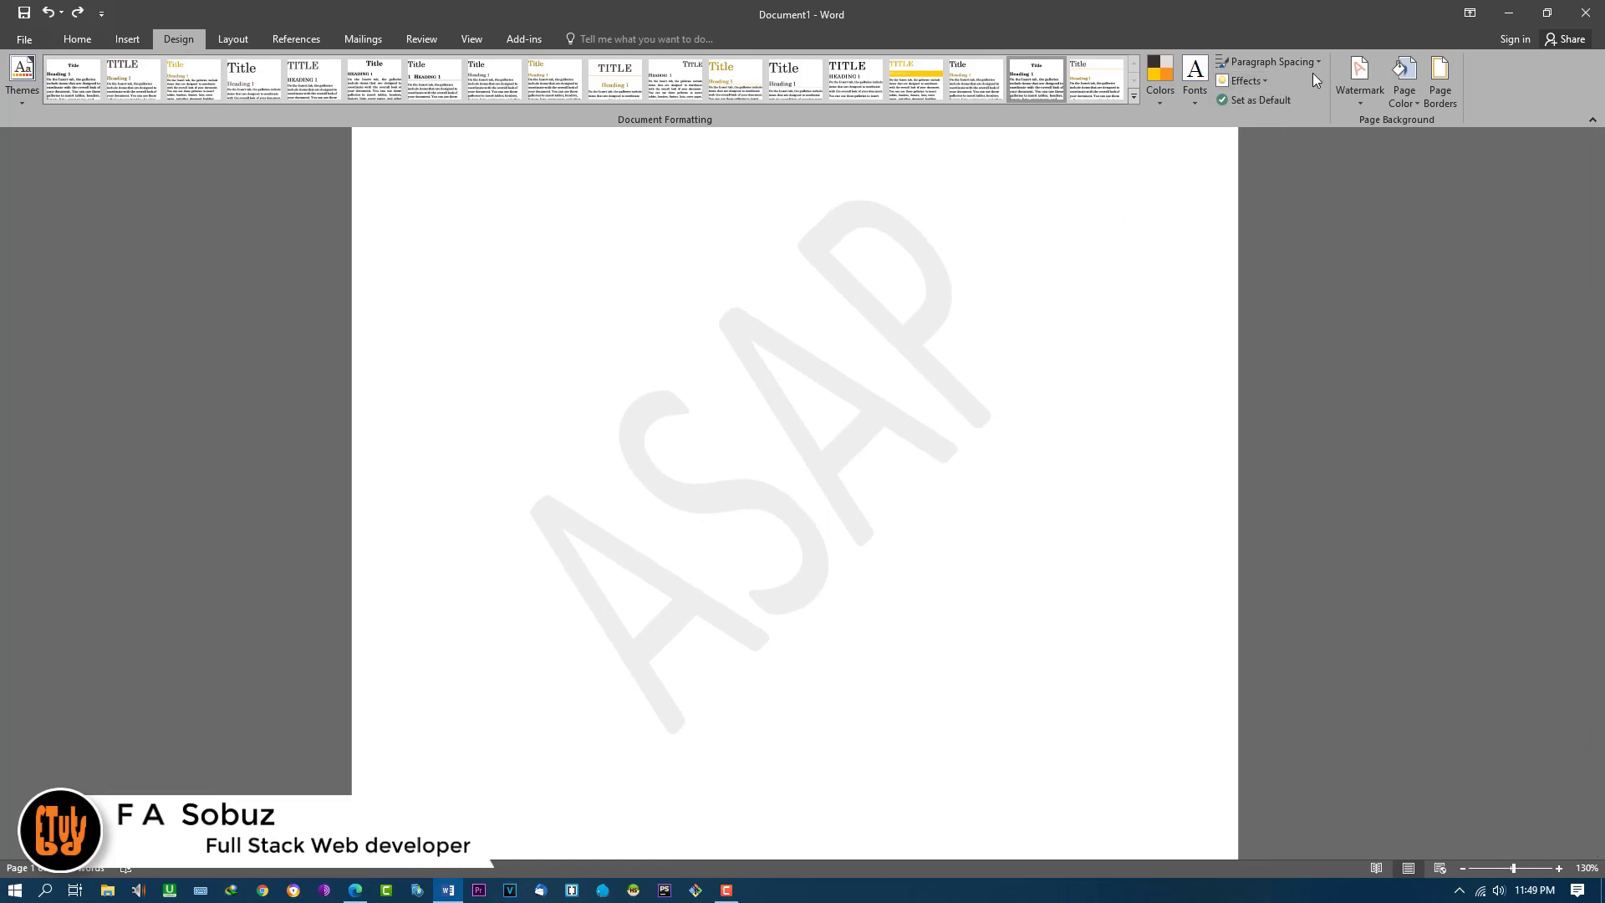
Remove the ASAP watermark from the document.
{"action": "left_click", "coordinate": [1357, 104]}
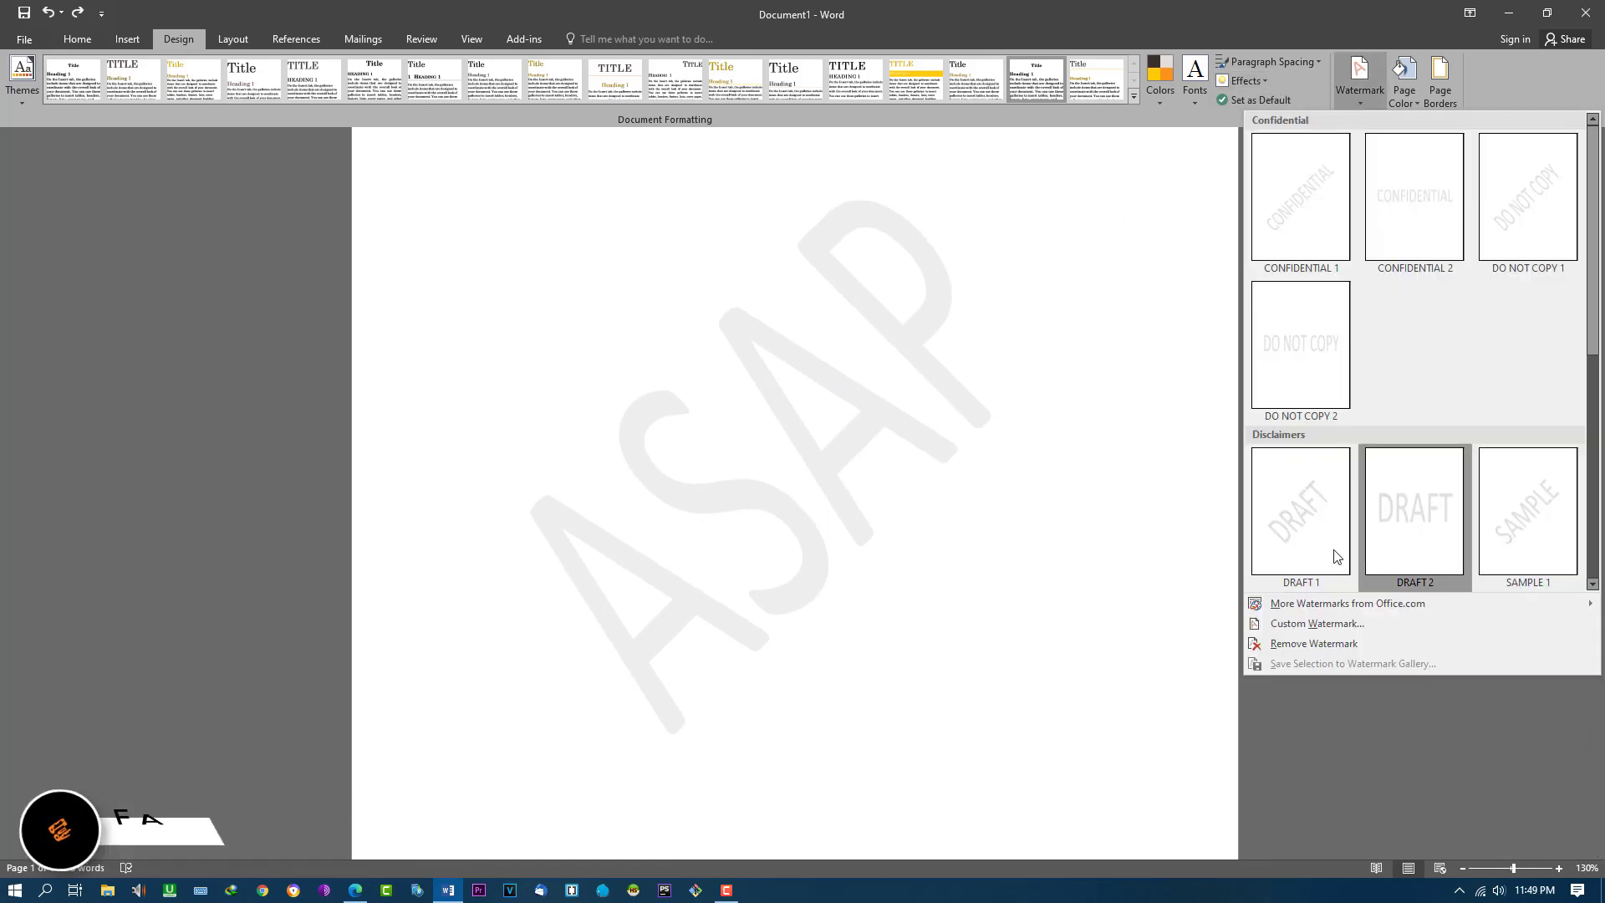
{"action": "left_click", "coordinate": [1335, 646]}
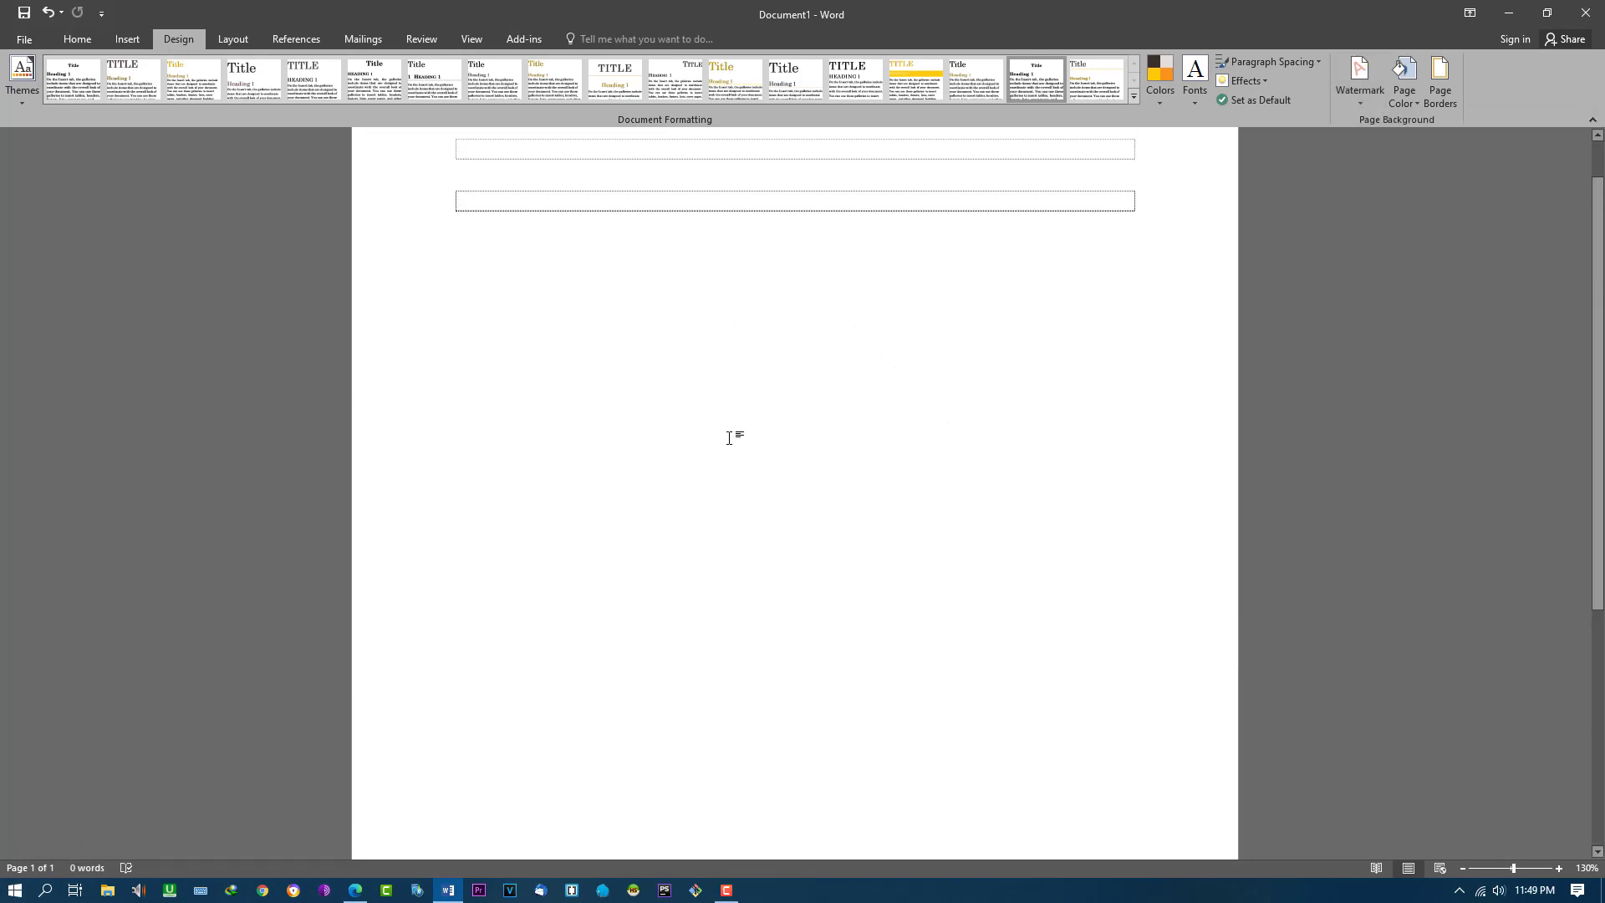
Open the custom watermark settings and examine the picture source, scale and washout options of a picture watermark.
{"action": "left_click", "coordinate": [1364, 107]}
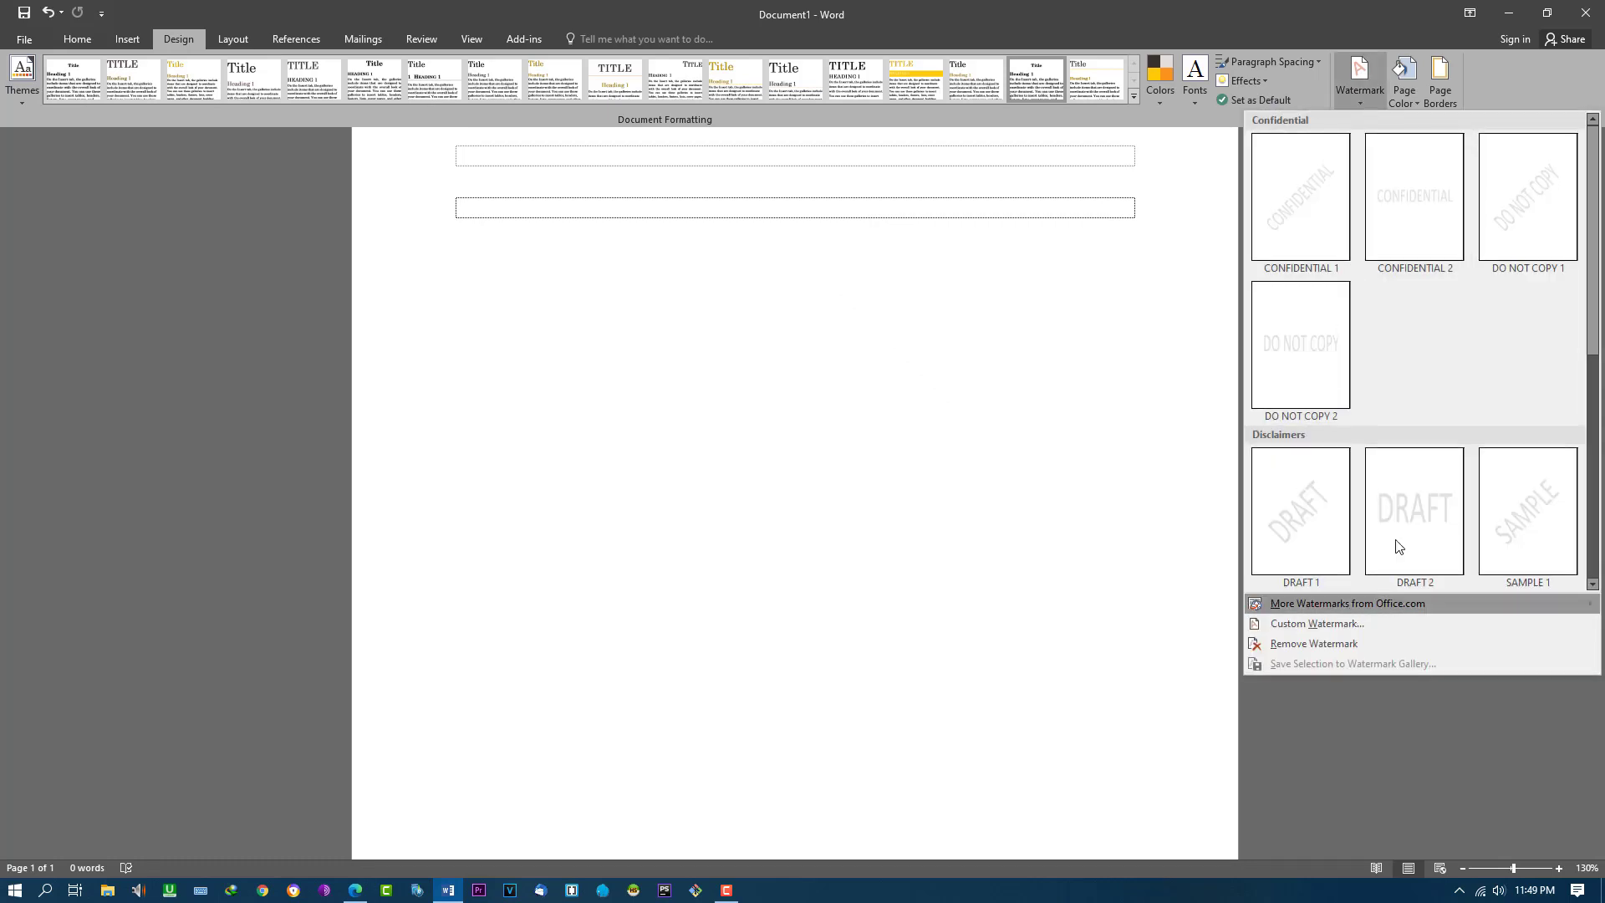
{"action": "left_click", "coordinate": [1333, 626]}
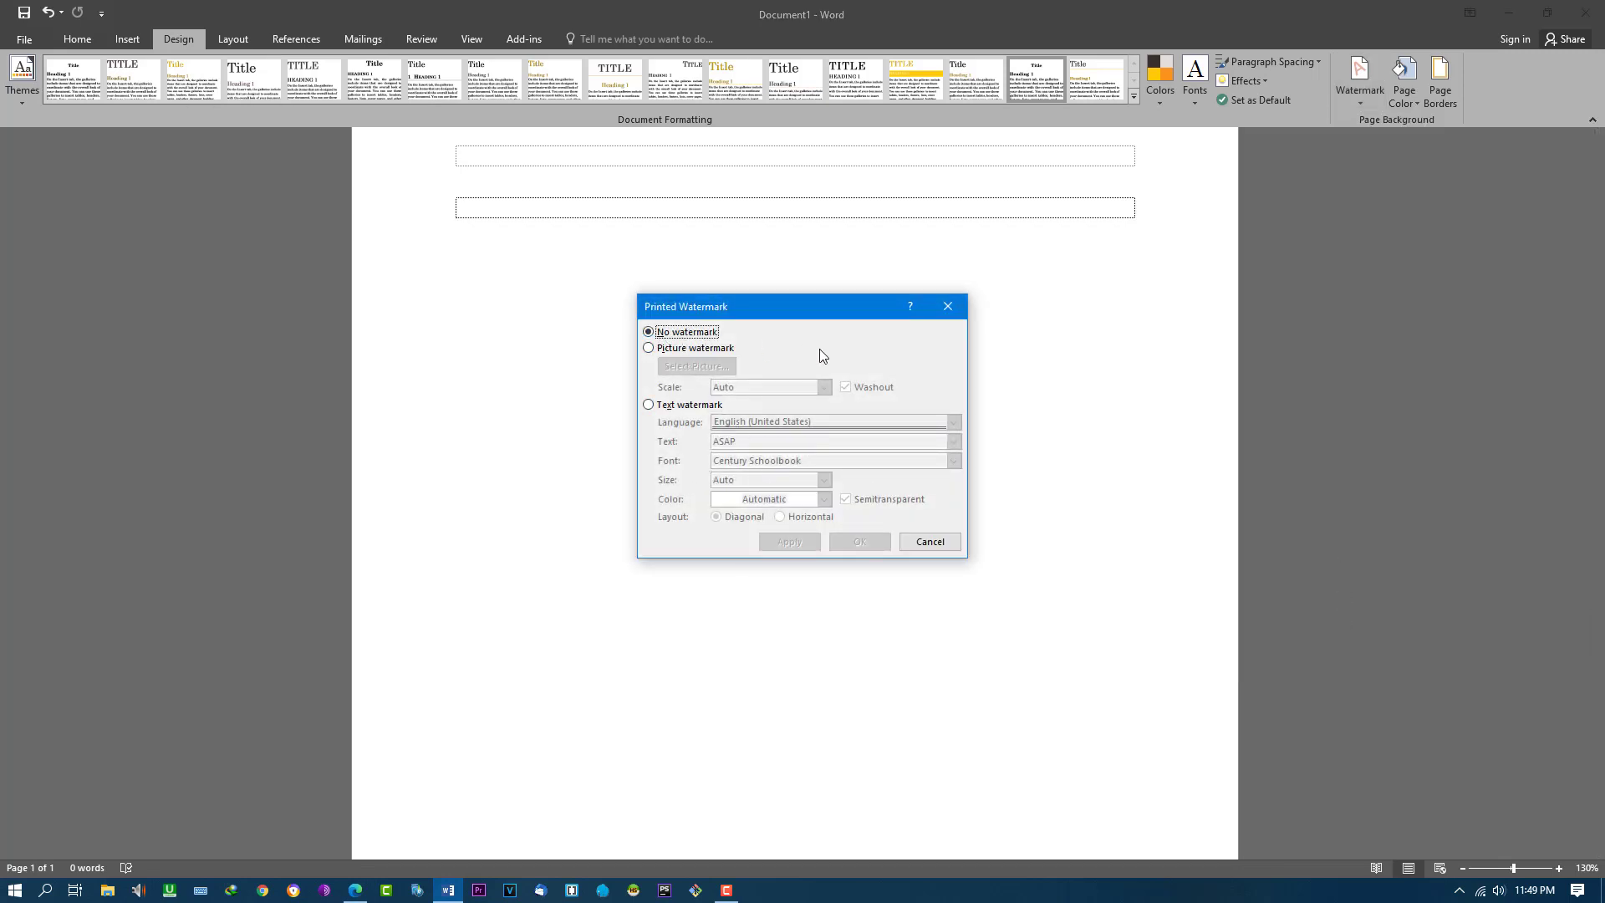
{"action": "left_click", "coordinate": [650, 348]}
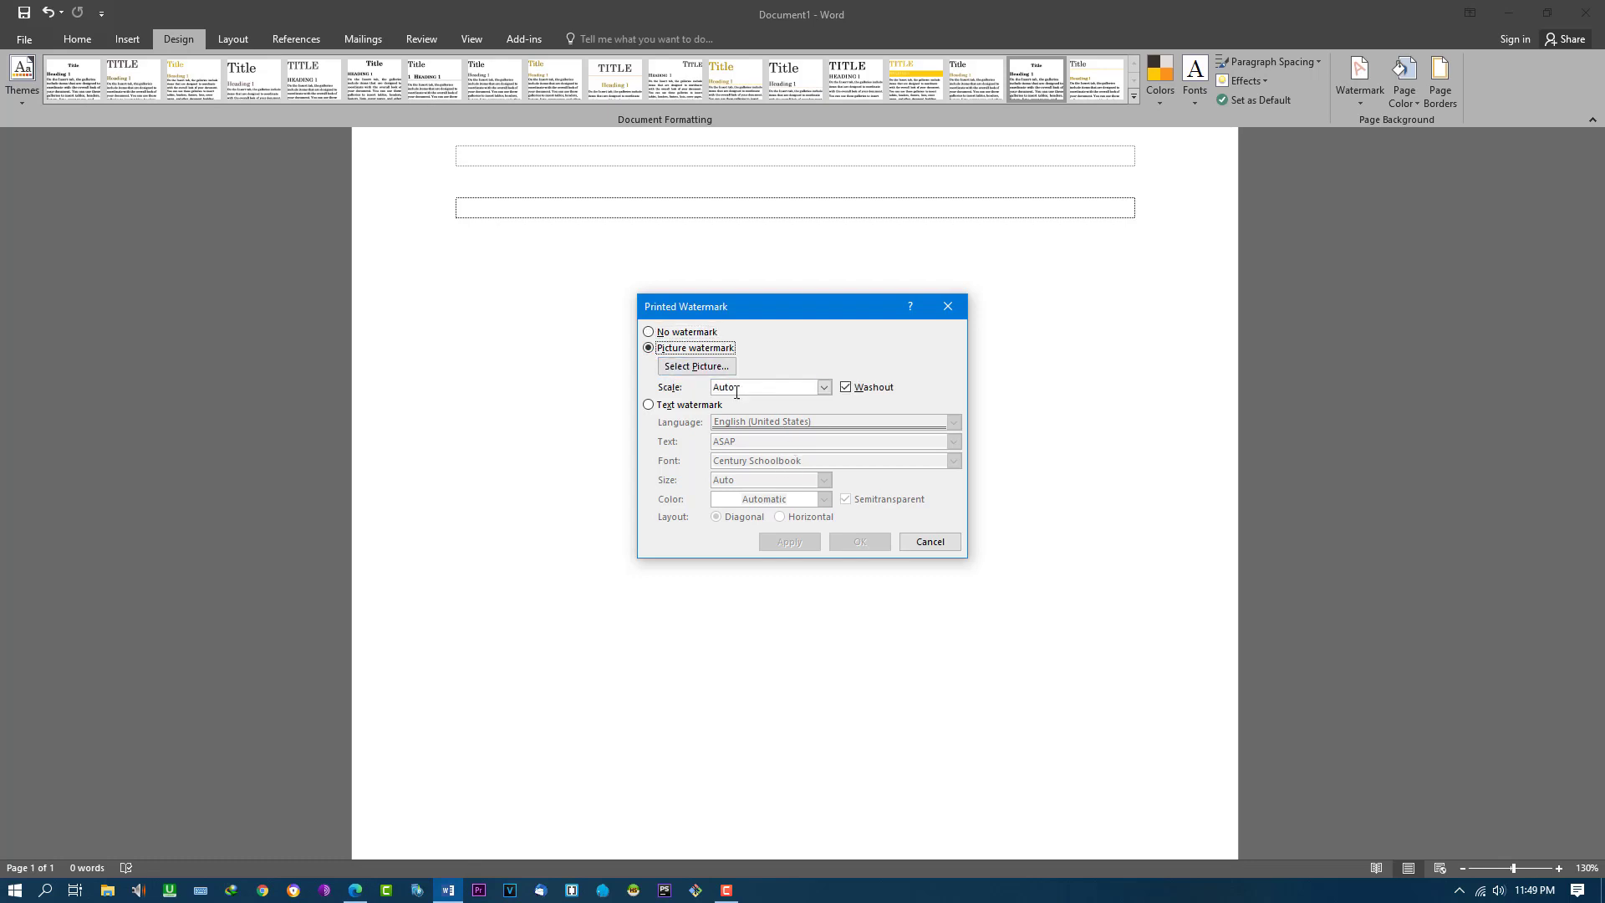
{"action": "left_click", "coordinate": [698, 368]}
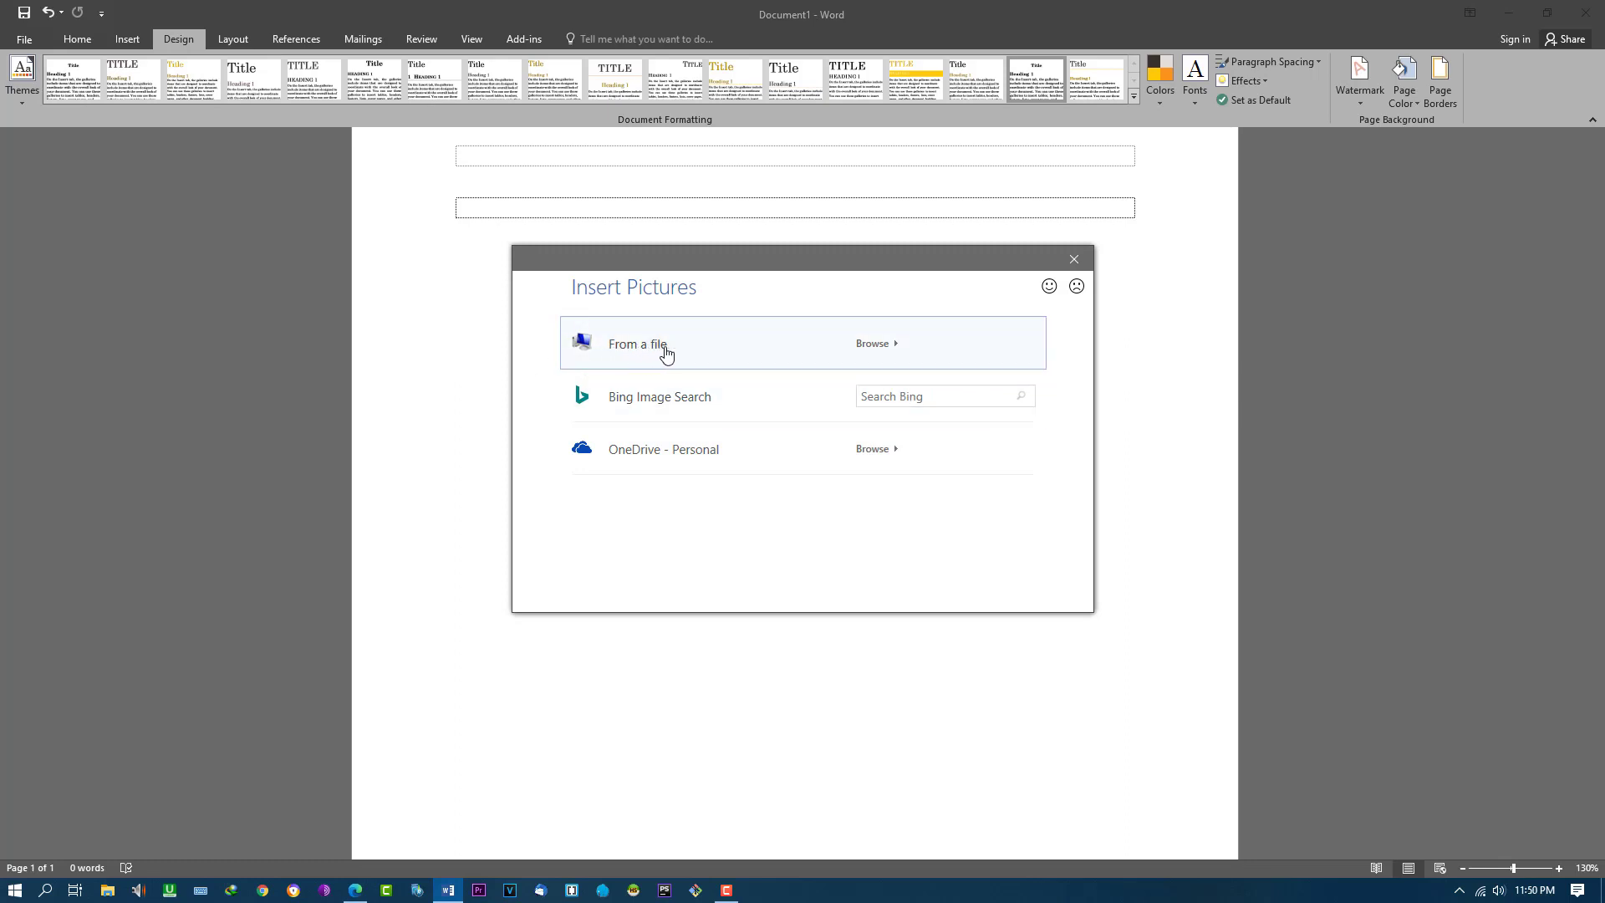
{"action": "left_click", "coordinate": [861, 343]}
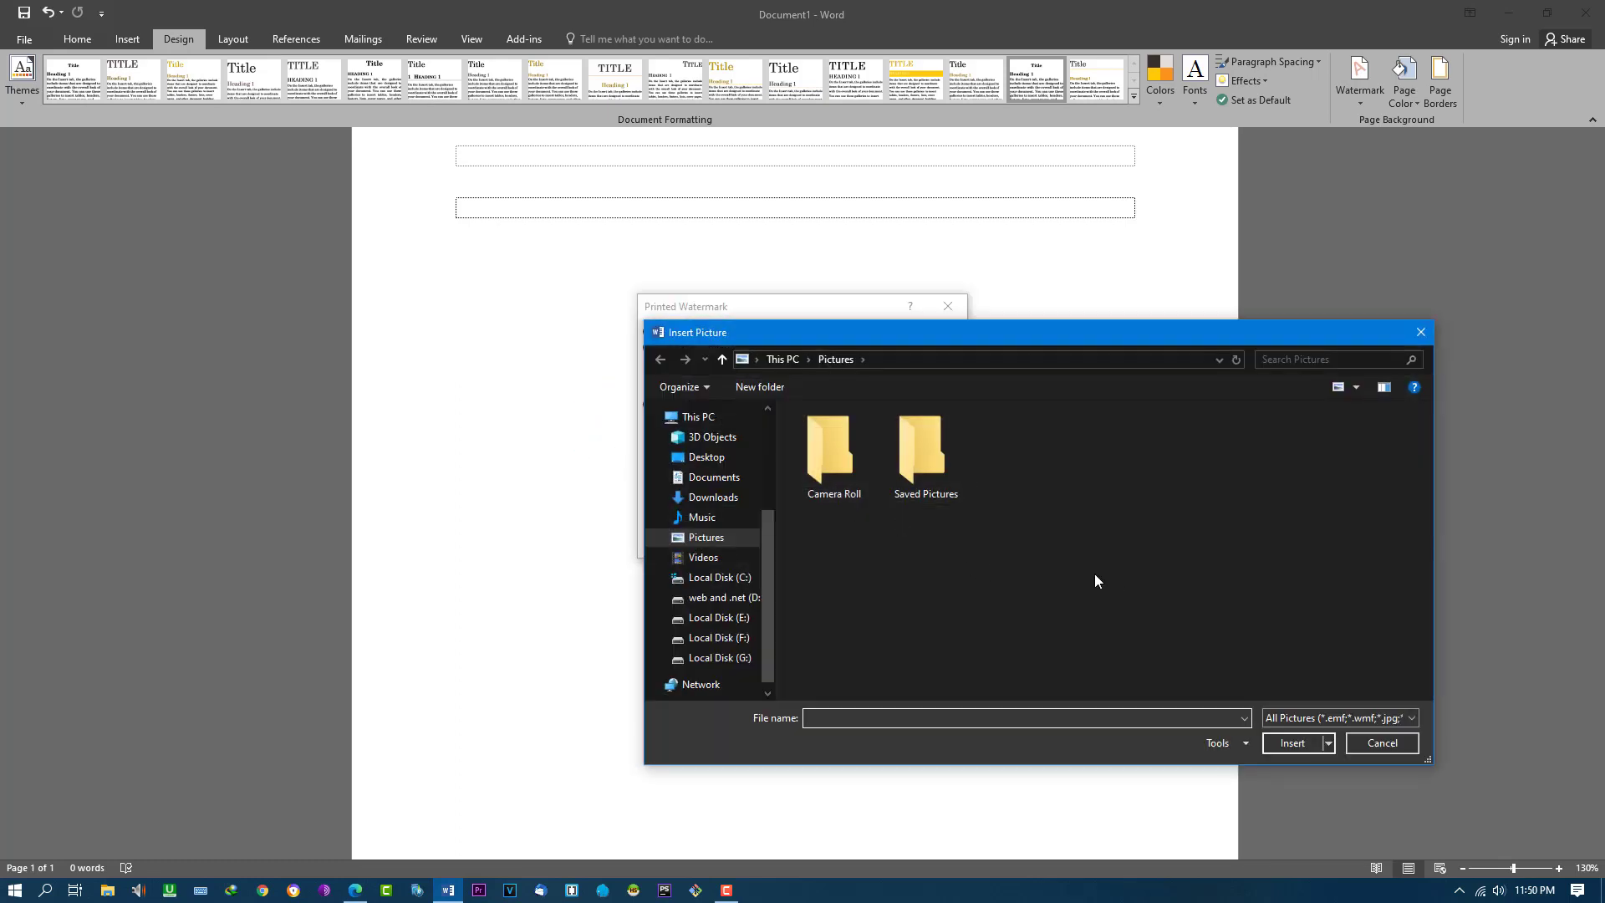
{"action": "left_click", "coordinate": [1389, 741]}
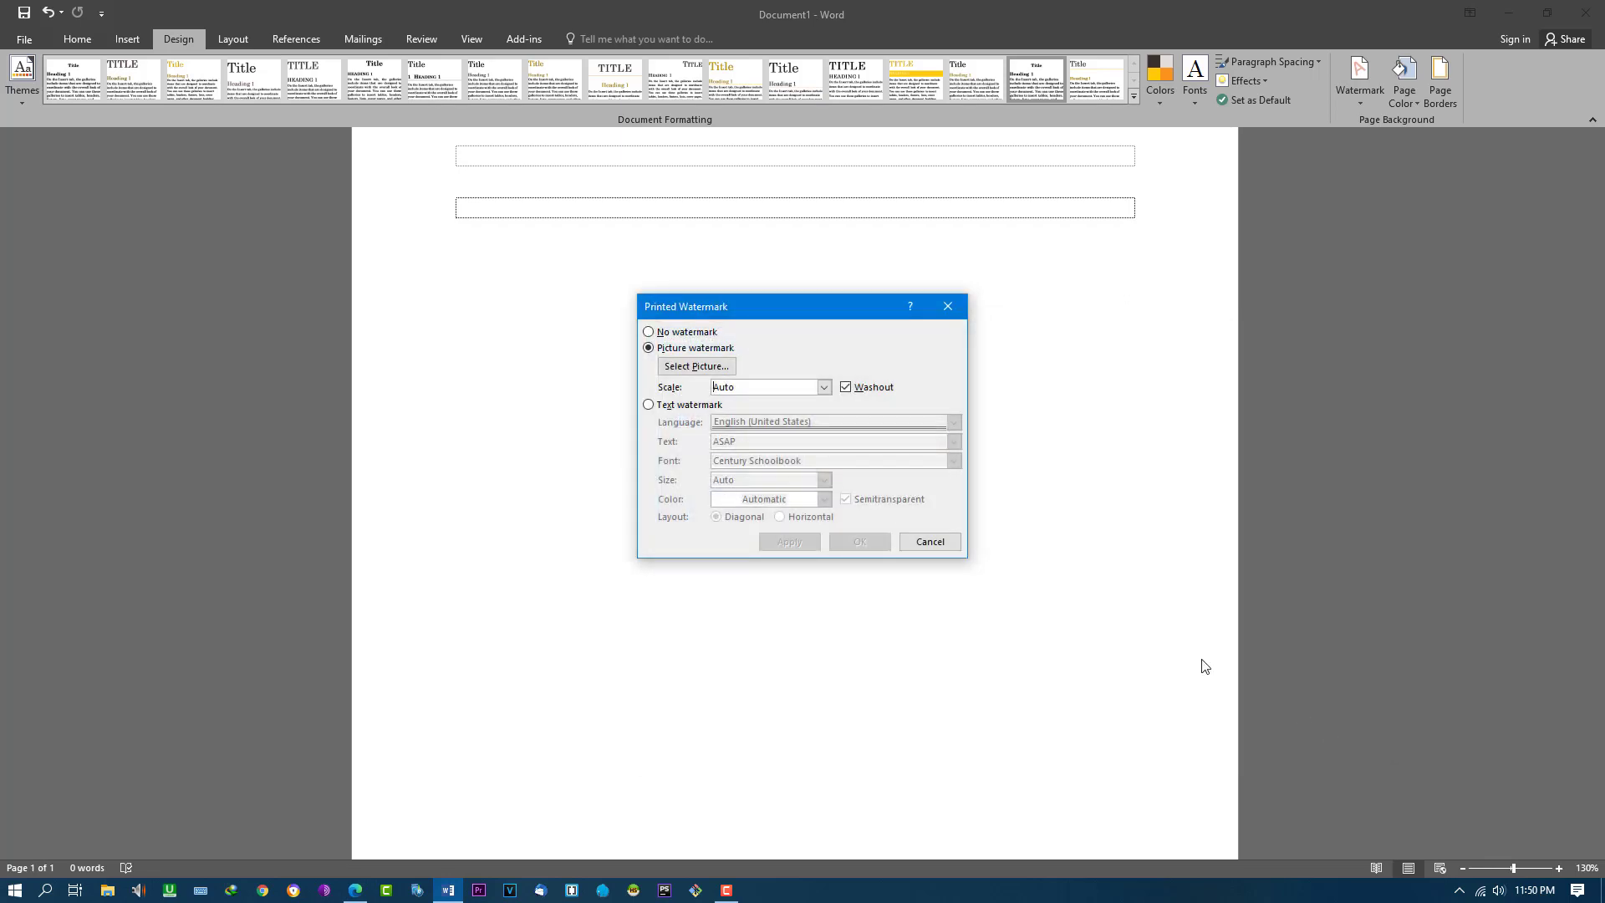
{"action": "left_click", "coordinate": [824, 387]}
{"action": "left_click", "coordinate": [902, 401]}
Set up a diagonal text watermark reading "Hellow Learners" with automatic size.
{"action": "left_click", "coordinate": [649, 404]}
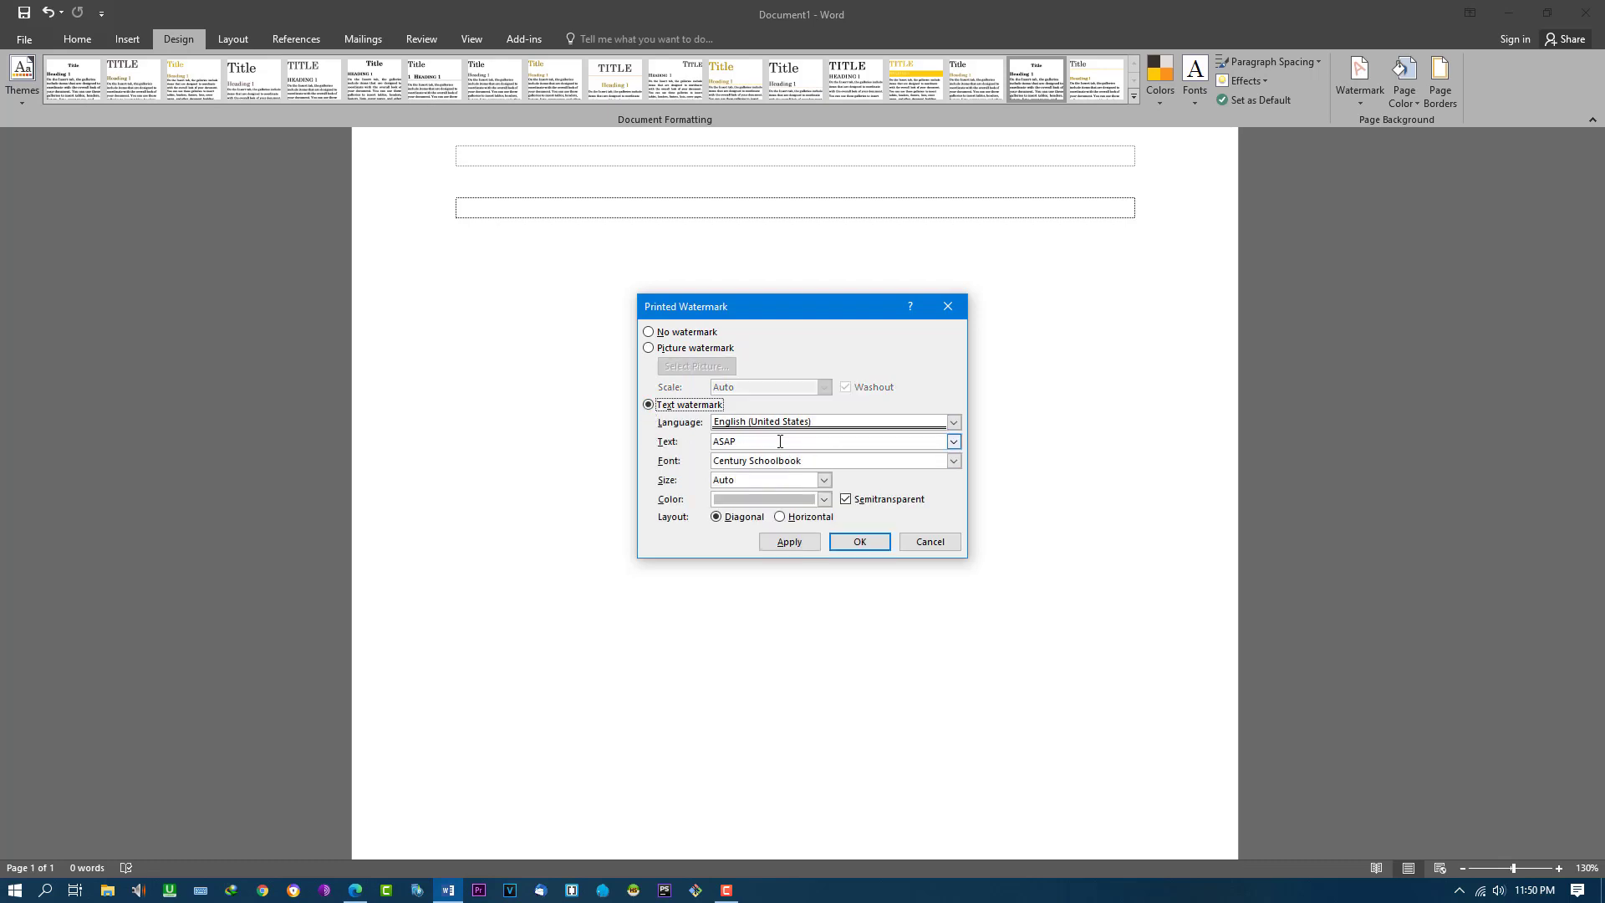
{"action": "left_click", "coordinate": [751, 447]}
{"action": "type", "text": "Hellow Learners"}
{"action": "left_click", "coordinate": [739, 516]}
{"action": "left_click", "coordinate": [823, 480]}
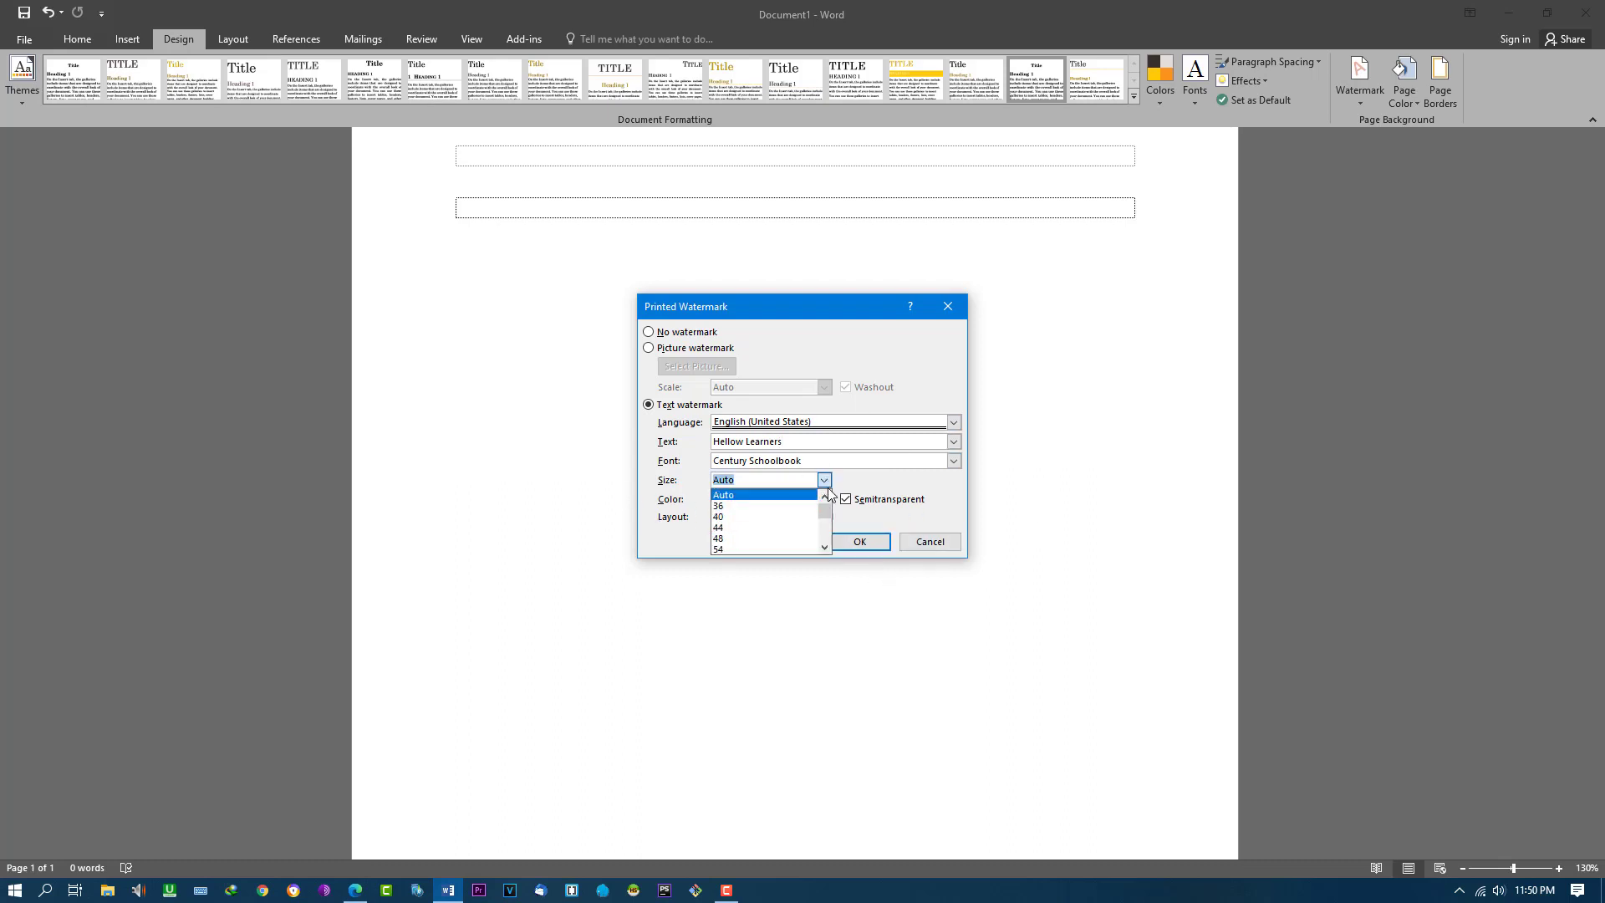
{"action": "left_click", "coordinate": [825, 482]}
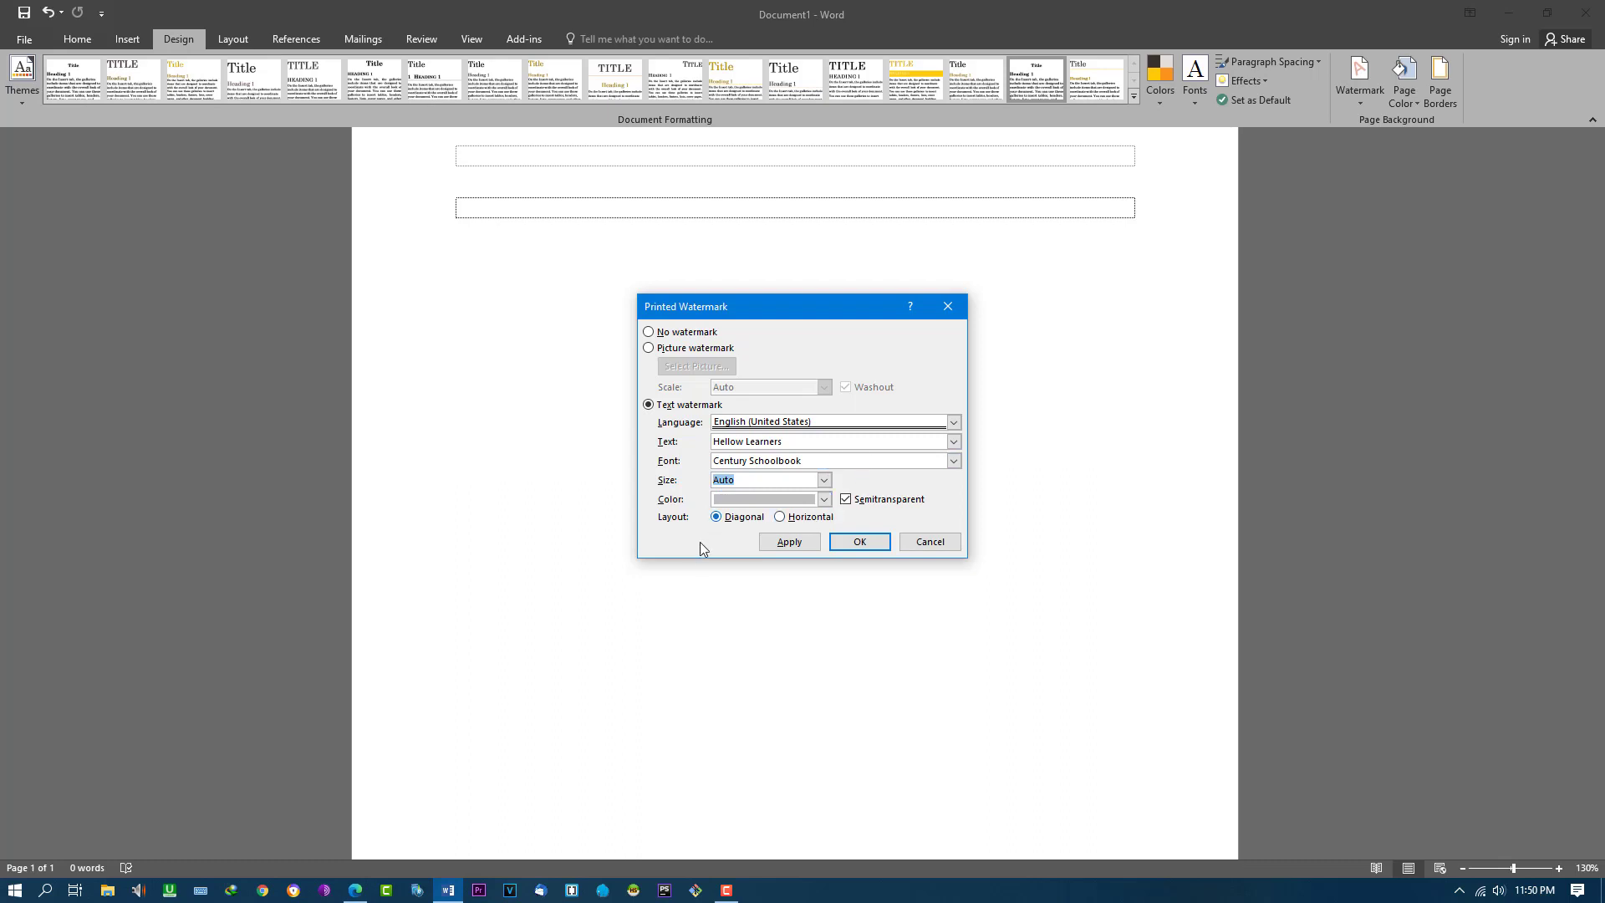
Set the text watermark's color to a lighter gray, apply it to the document, and check it on the page.
{"action": "left_click", "coordinate": [824, 500]}
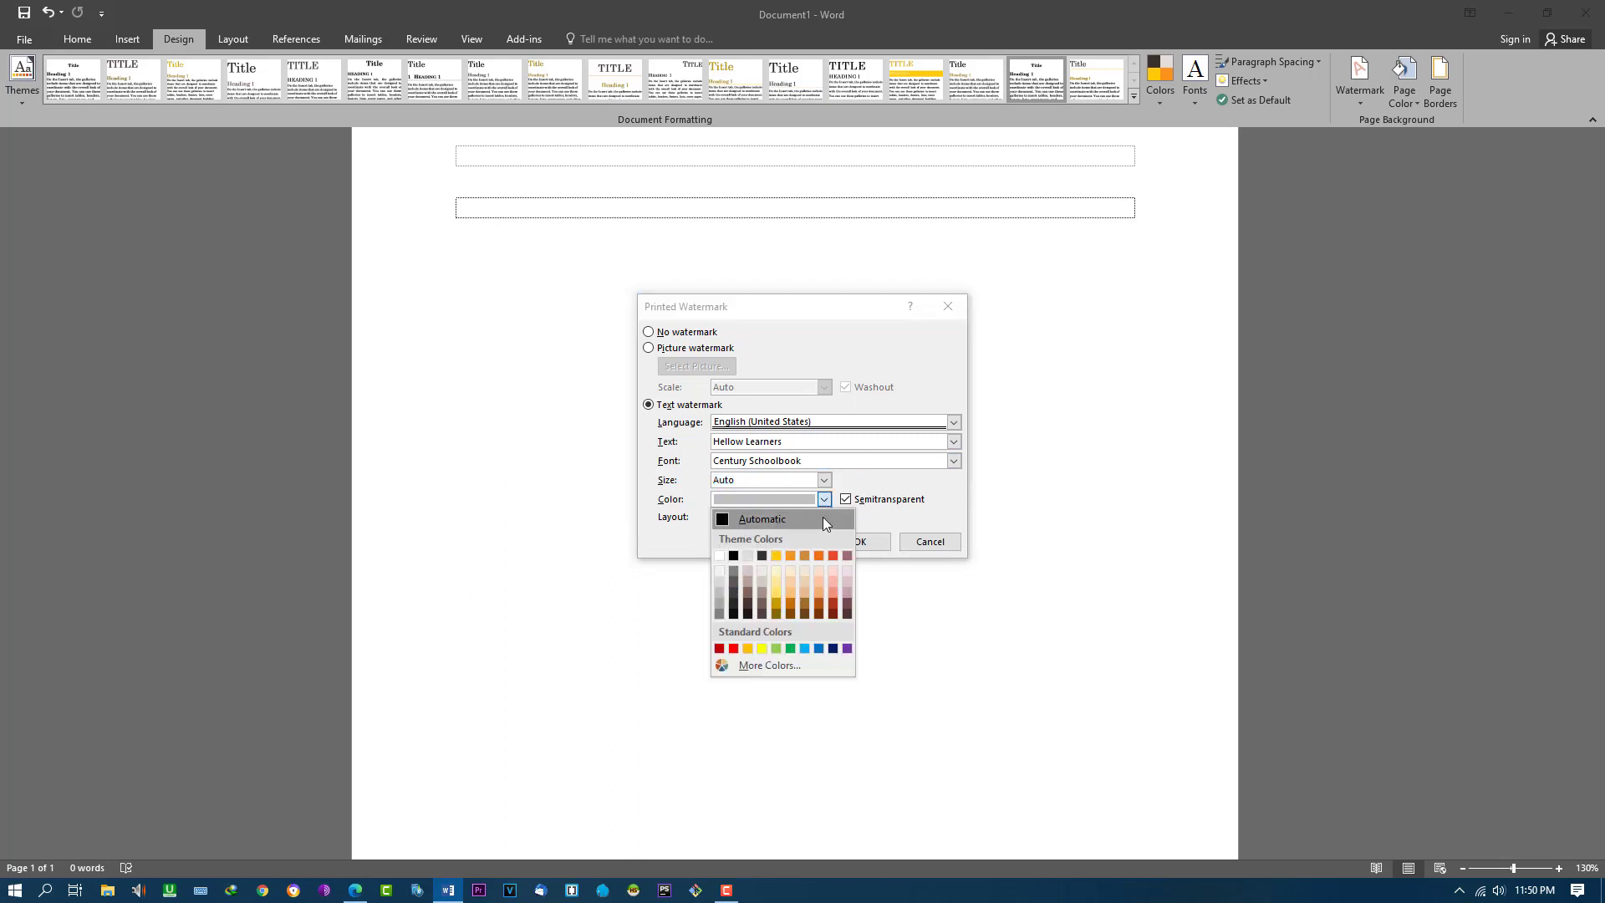
{"action": "left_click", "coordinate": [720, 579]}
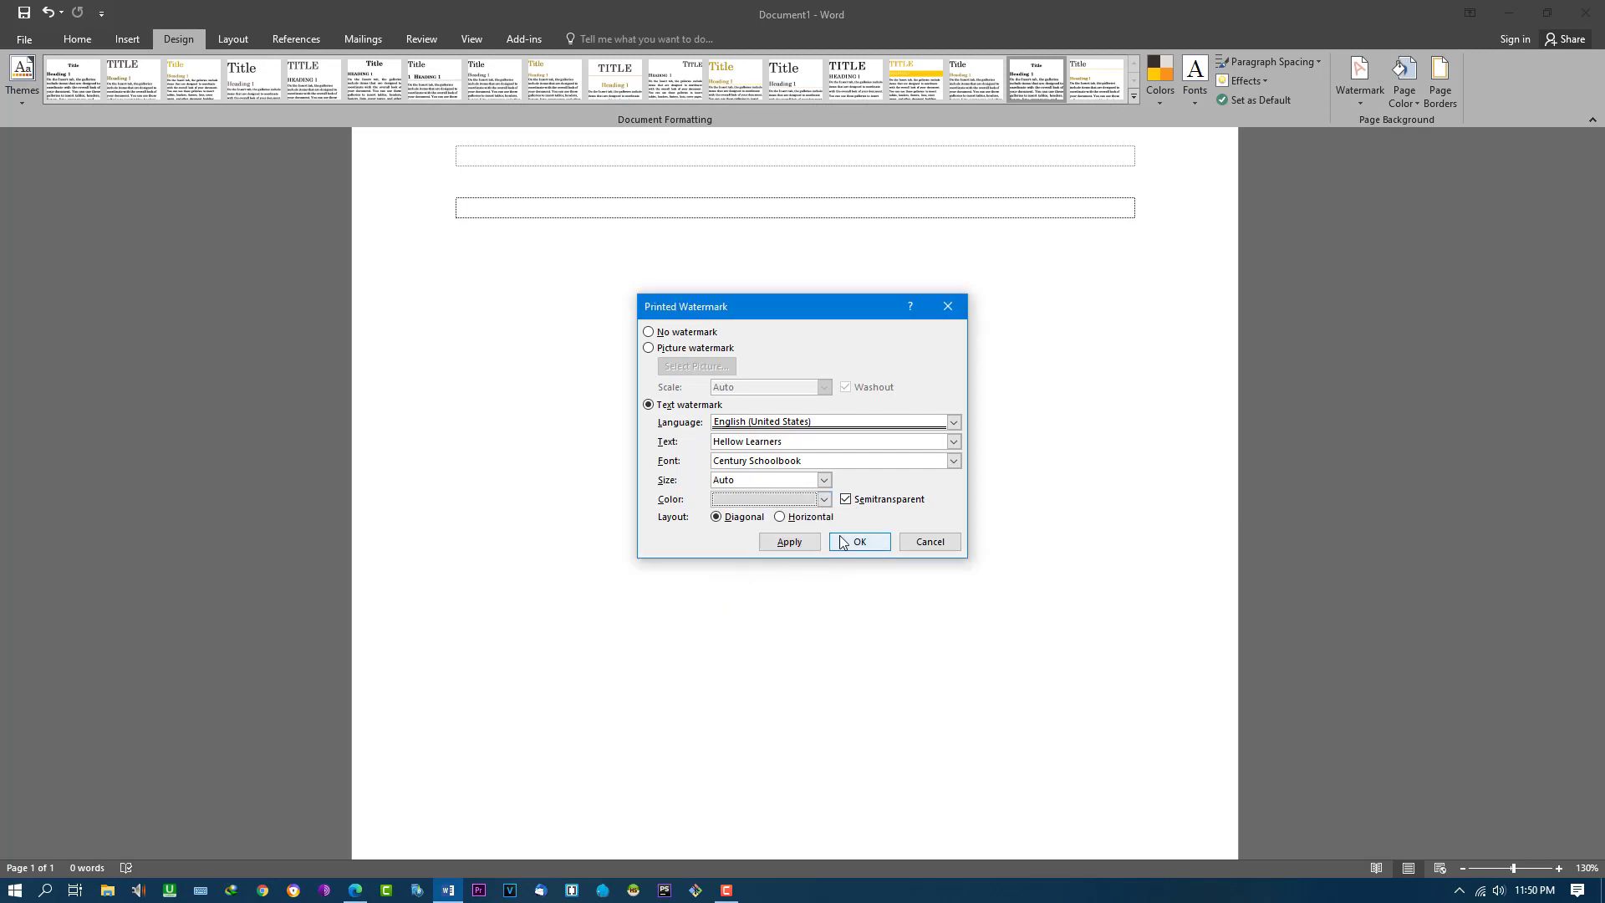
{"action": "left_click", "coordinate": [790, 542]}
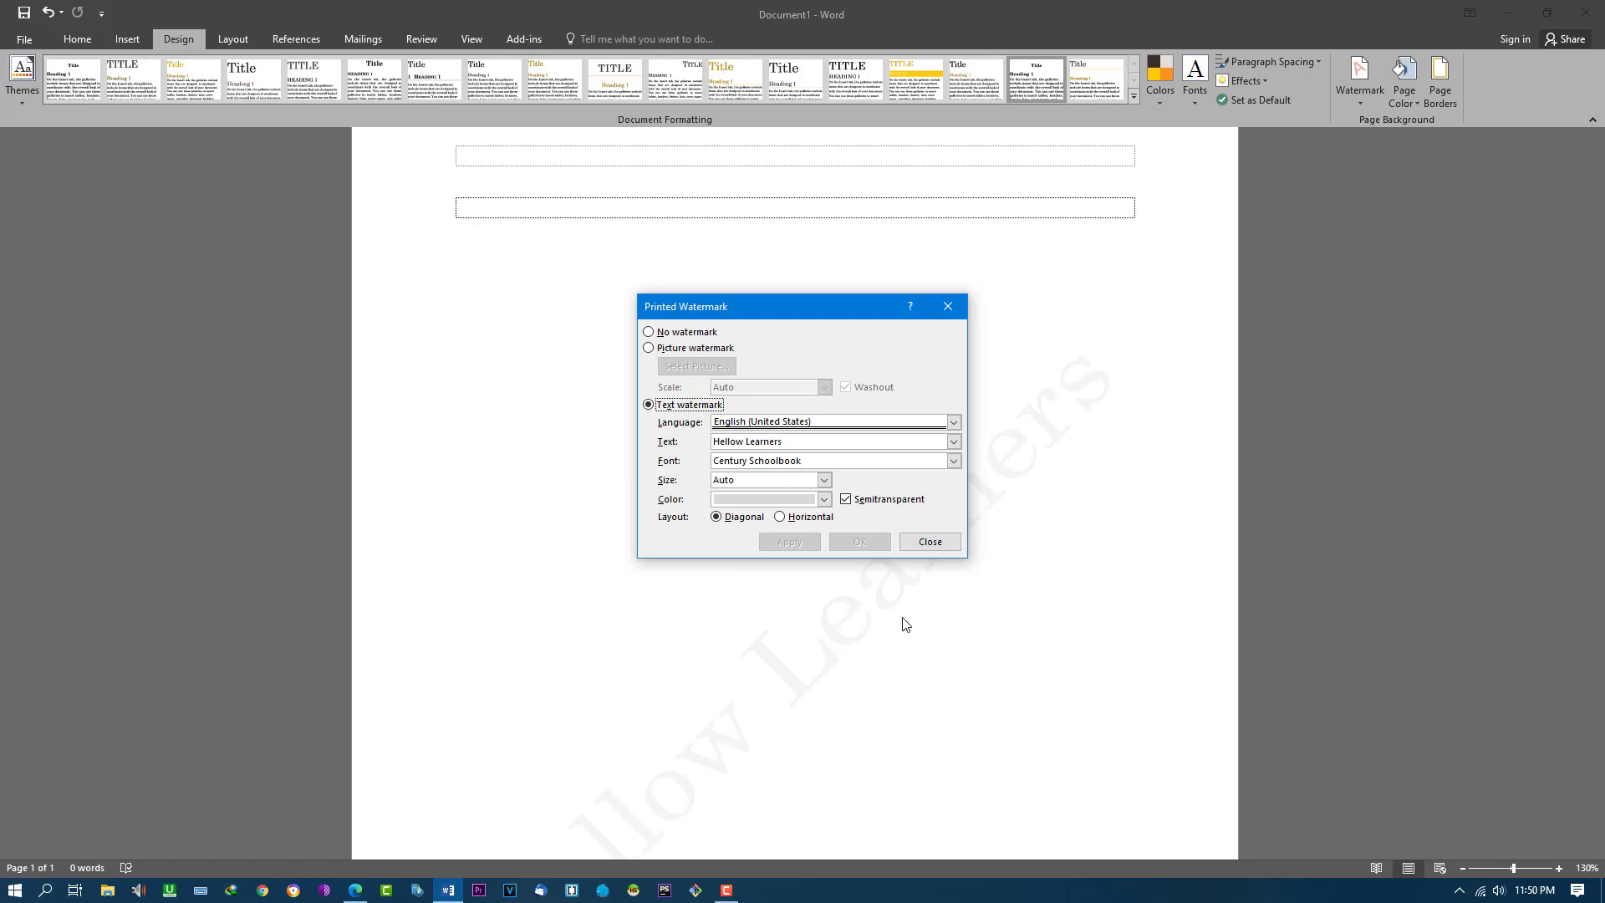
{"action": "left_click", "coordinate": [933, 547]}
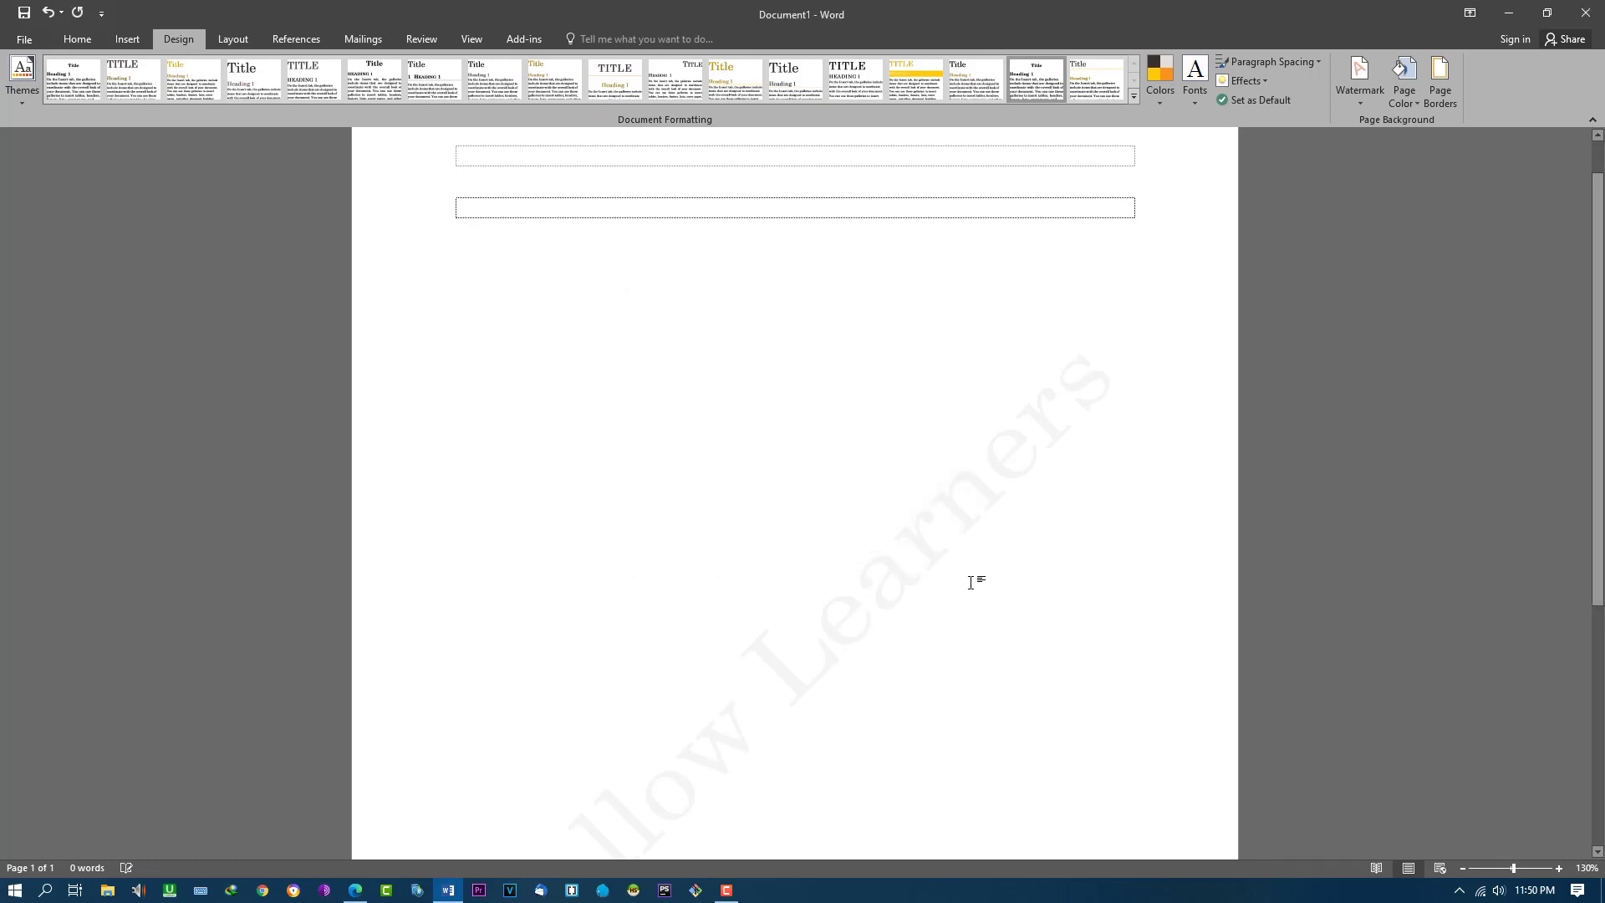
{"action": "scroll", "coordinate": [610, 641], "scroll_direction": "down", "scroll_amount": 3}
{"action": "scroll", "coordinate": [1008, 453], "scroll_direction": "up", "scroll_amount": 2}
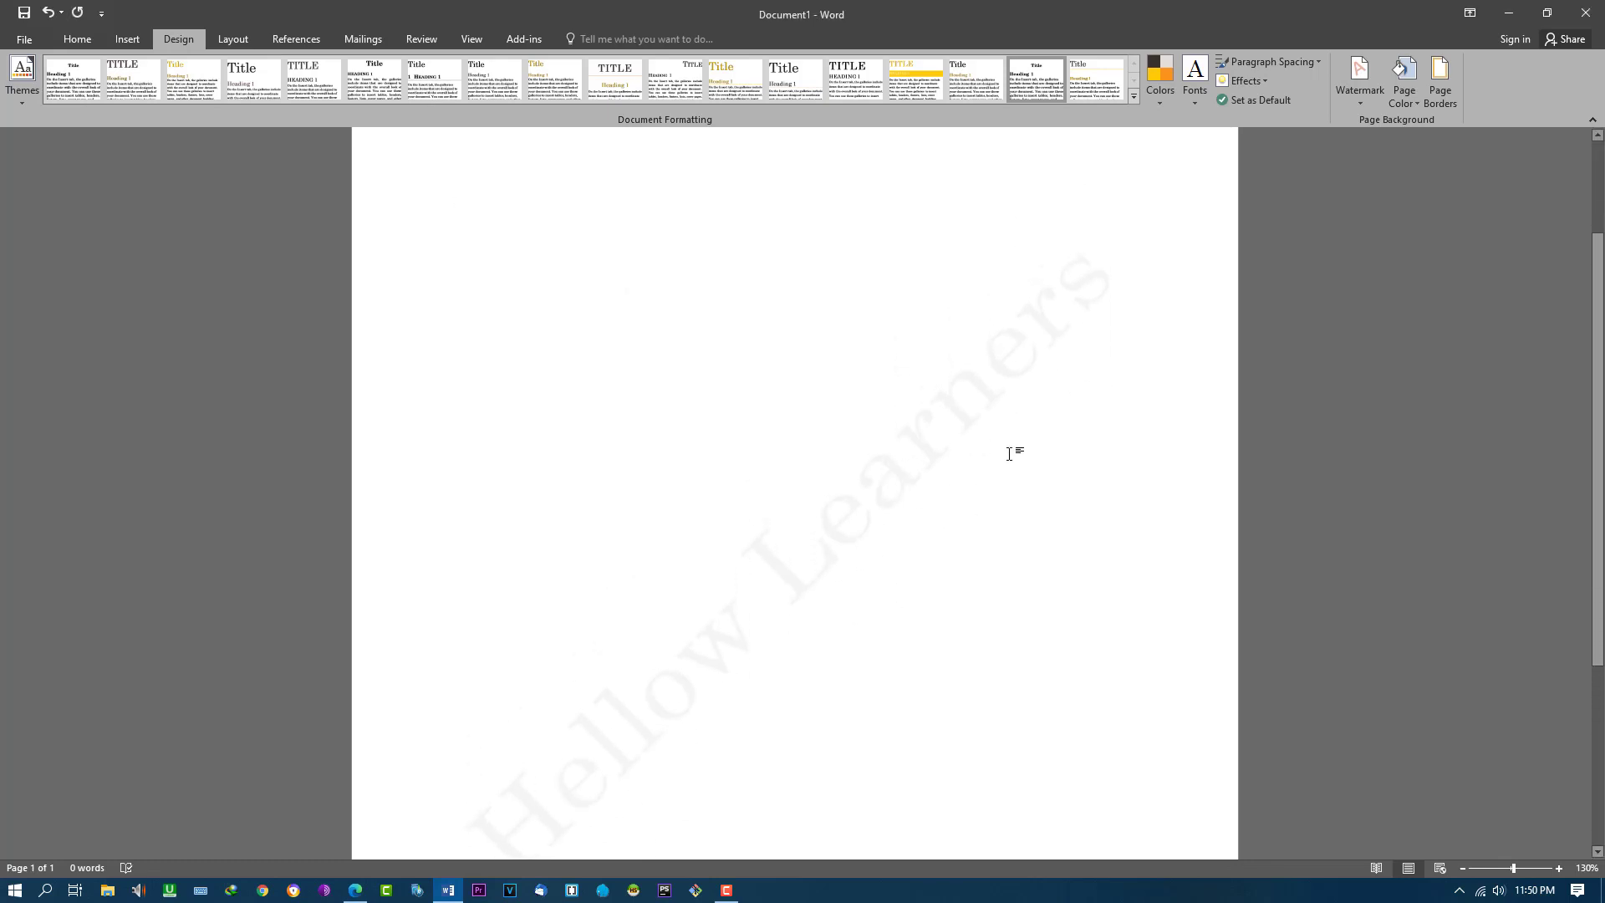
{"action": "scroll", "coordinate": [619, 616], "scroll_direction": "down", "scroll_amount": 2}
{"action": "scroll", "coordinate": [1013, 340], "scroll_direction": "up", "scroll_amount": 4}
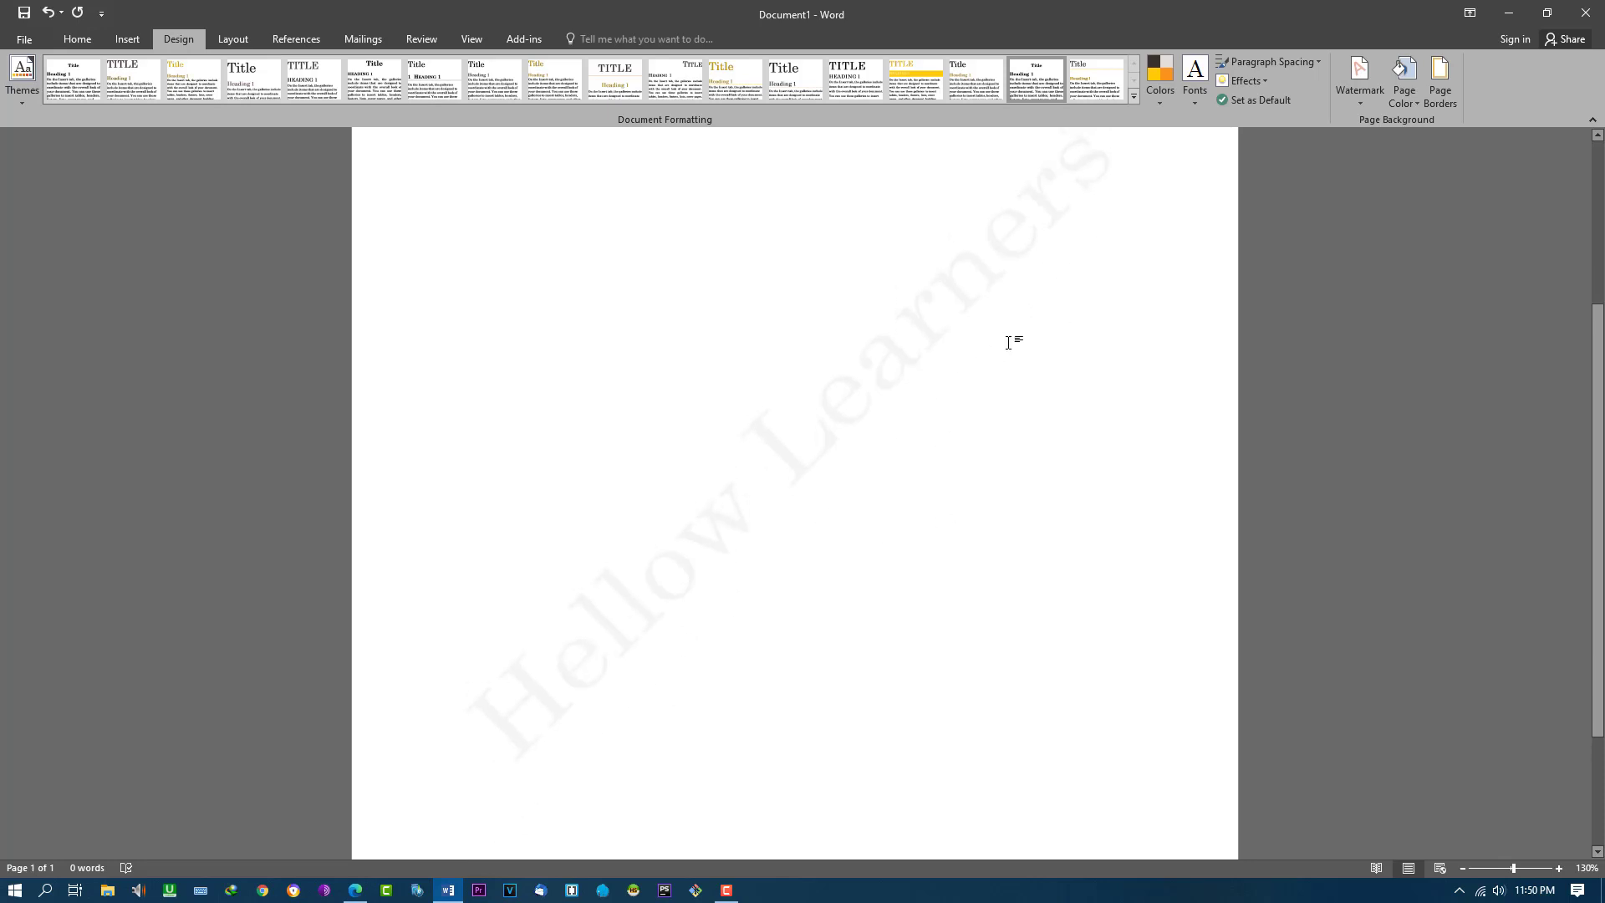
{"action": "scroll", "coordinate": [1112, 418], "scroll_direction": "down", "scroll_amount": 5}
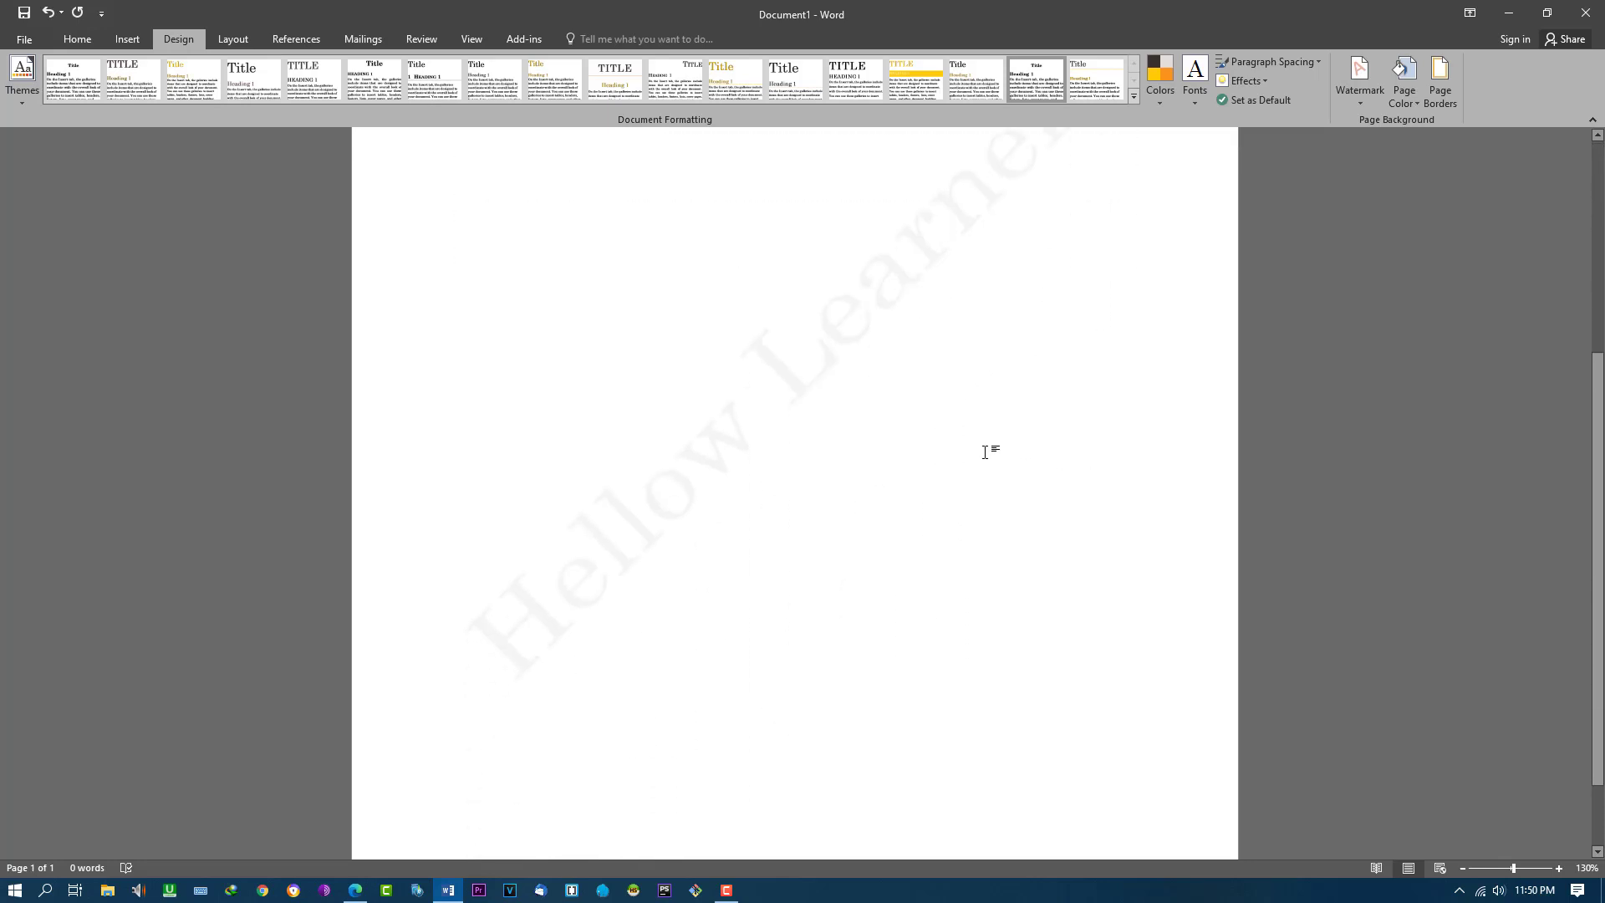
Remove the "Hellow Learners" watermark from the document.
{"action": "left_click", "coordinate": [1360, 103]}
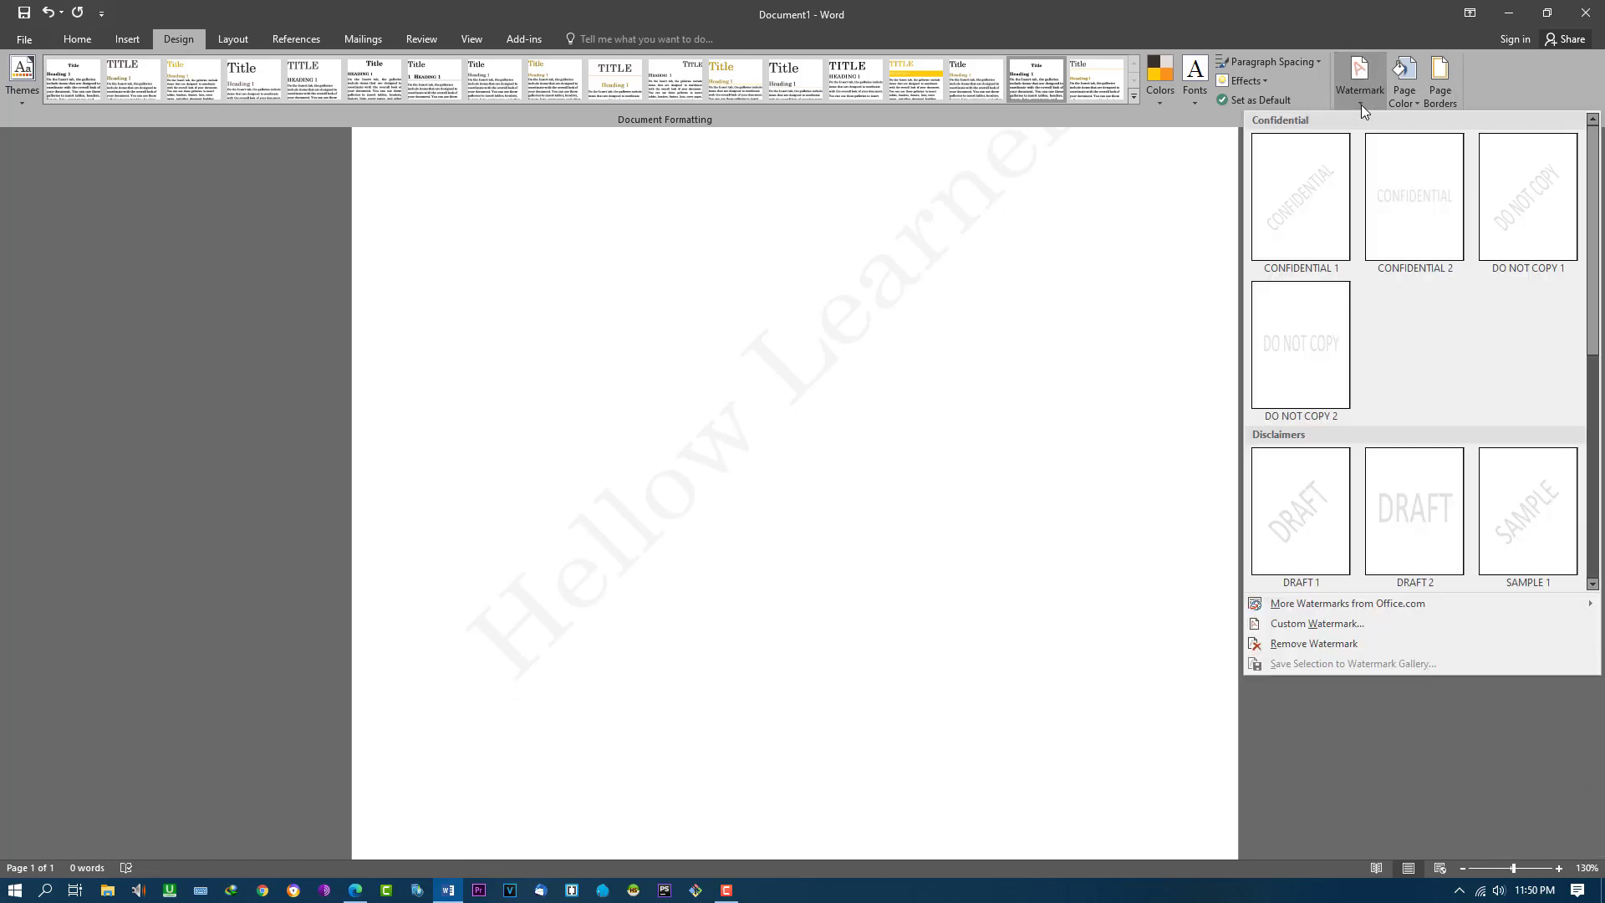
{"action": "left_click", "coordinate": [1314, 645]}
{"action": "scroll", "coordinate": [763, 463], "scroll_direction": "up", "scroll_amount": 2}
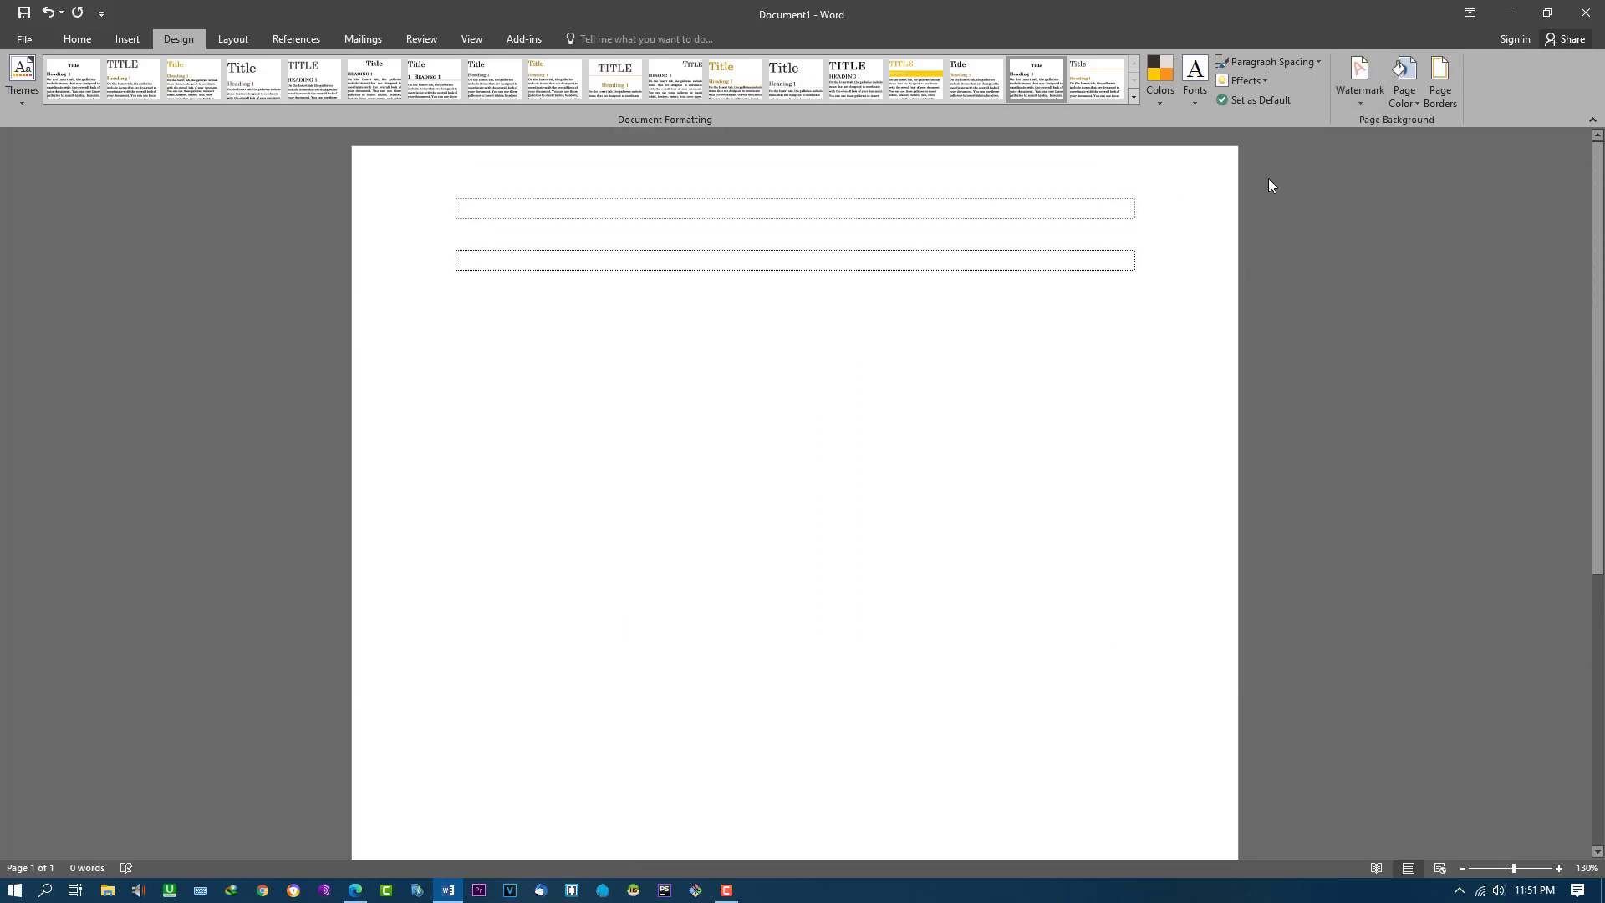
Compare the standard and custom choices for more page colors and pick a light green from the standard palette.
{"action": "left_click", "coordinate": [1417, 101]}
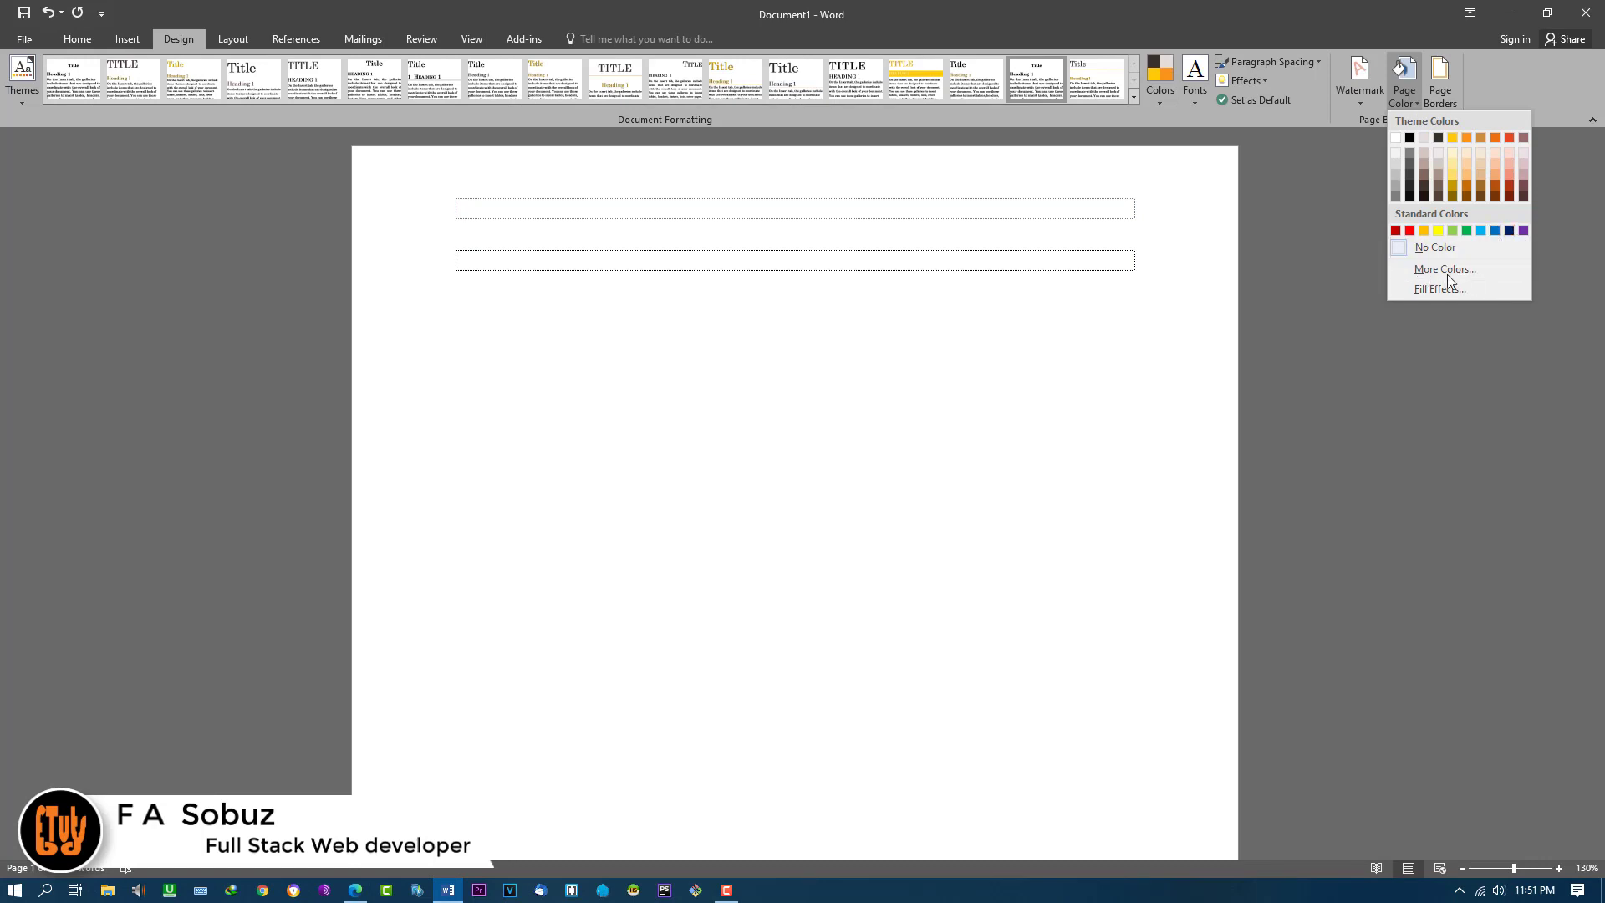
{"action": "left_click", "coordinate": [1452, 268]}
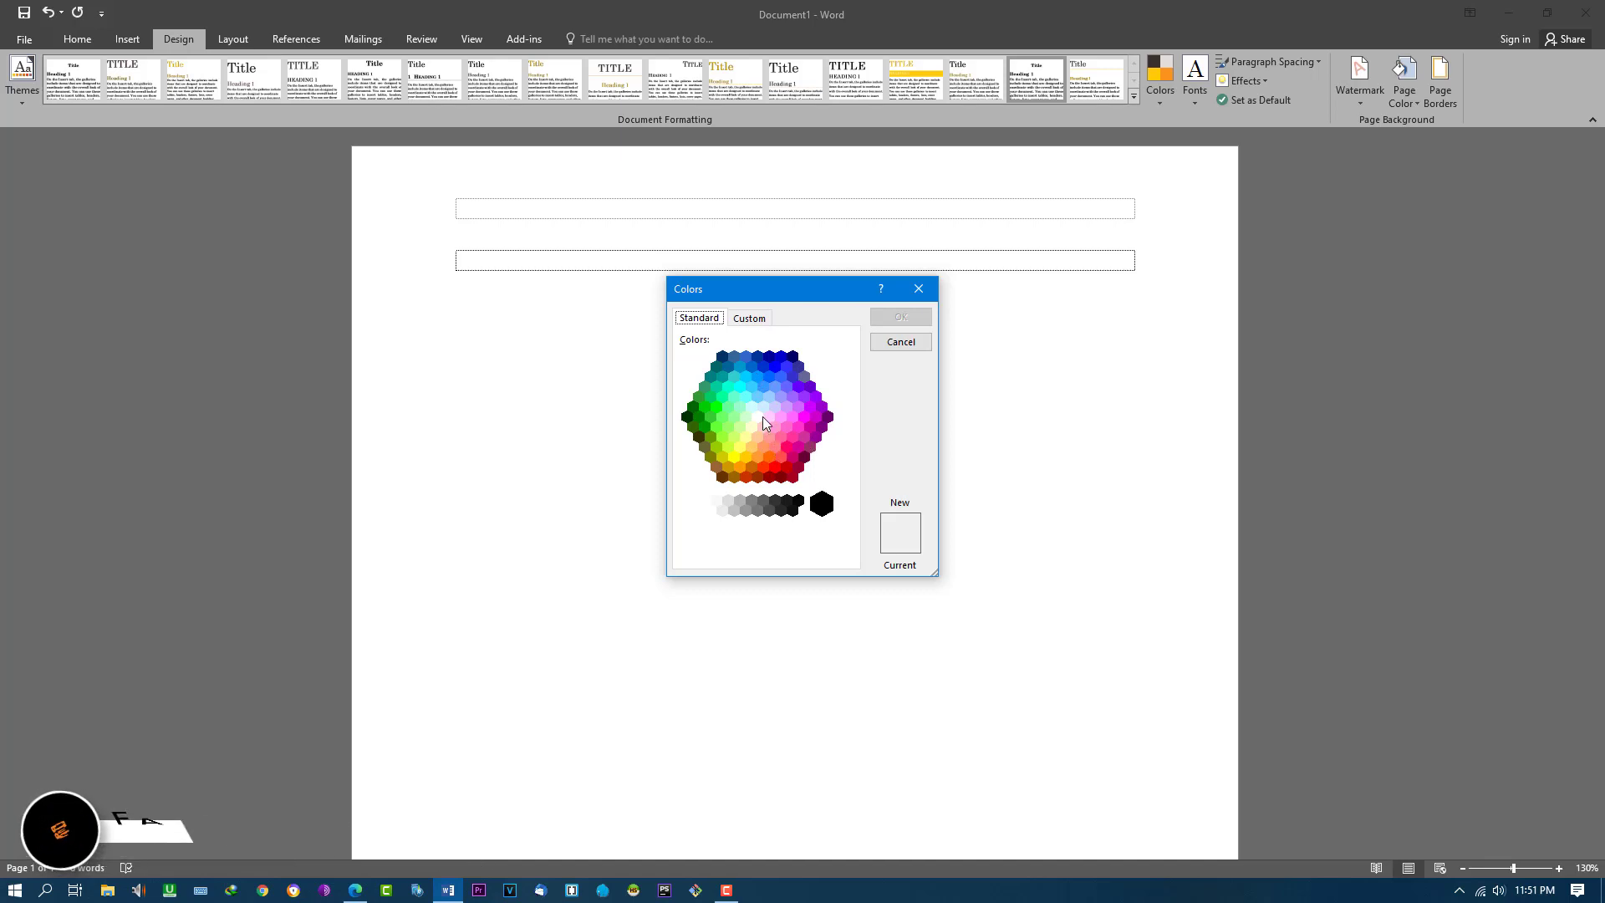
{"action": "left_click", "coordinate": [749, 319]}
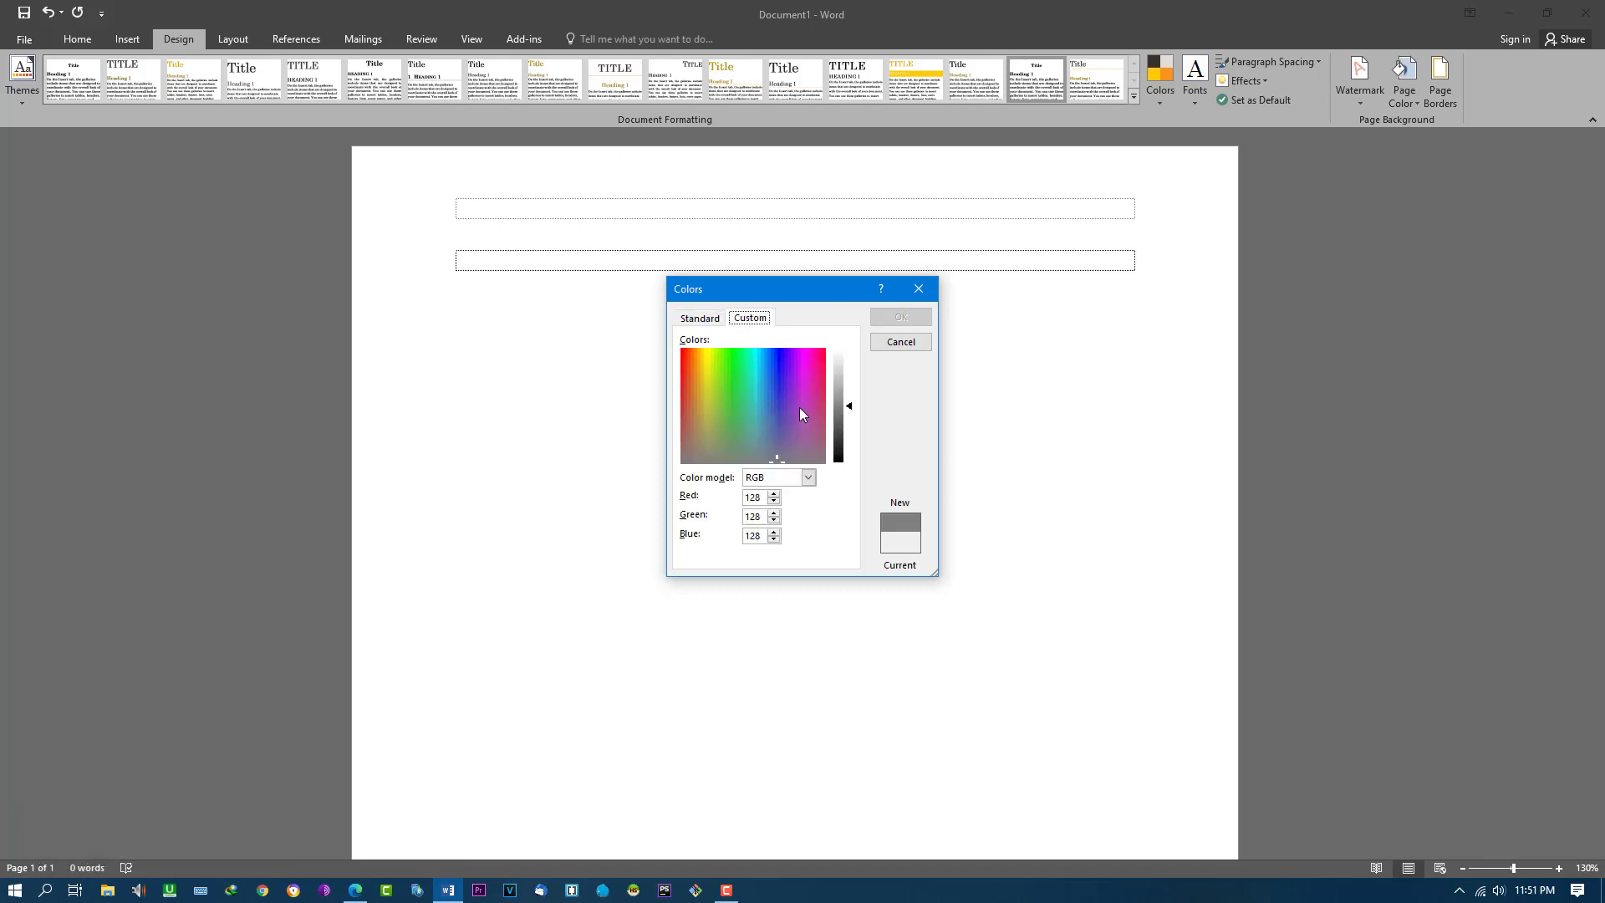
{"action": "left_click", "coordinate": [709, 321]}
{"action": "left_click", "coordinate": [743, 321]}
{"action": "left_click", "coordinate": [707, 321]}
{"action": "left_click", "coordinate": [760, 416]}
{"action": "left_click", "coordinate": [736, 436]}
{"action": "left_click", "coordinate": [739, 426]}
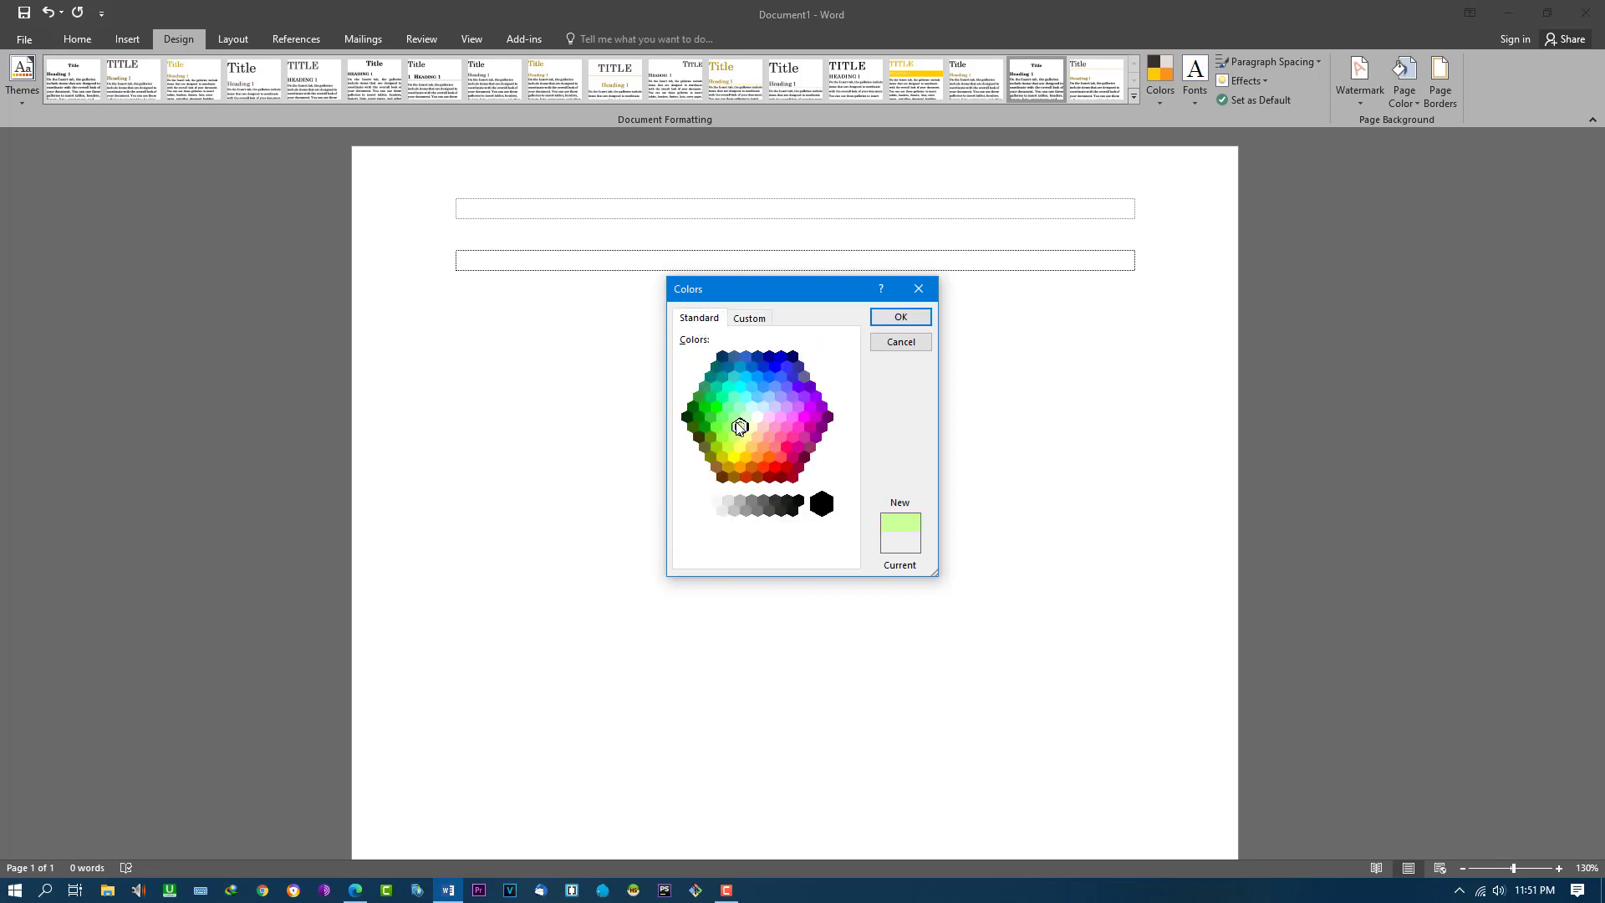
Darken the light green to a bright green, apply it as the page color, and undo it.
{"action": "left_click", "coordinate": [748, 318]}
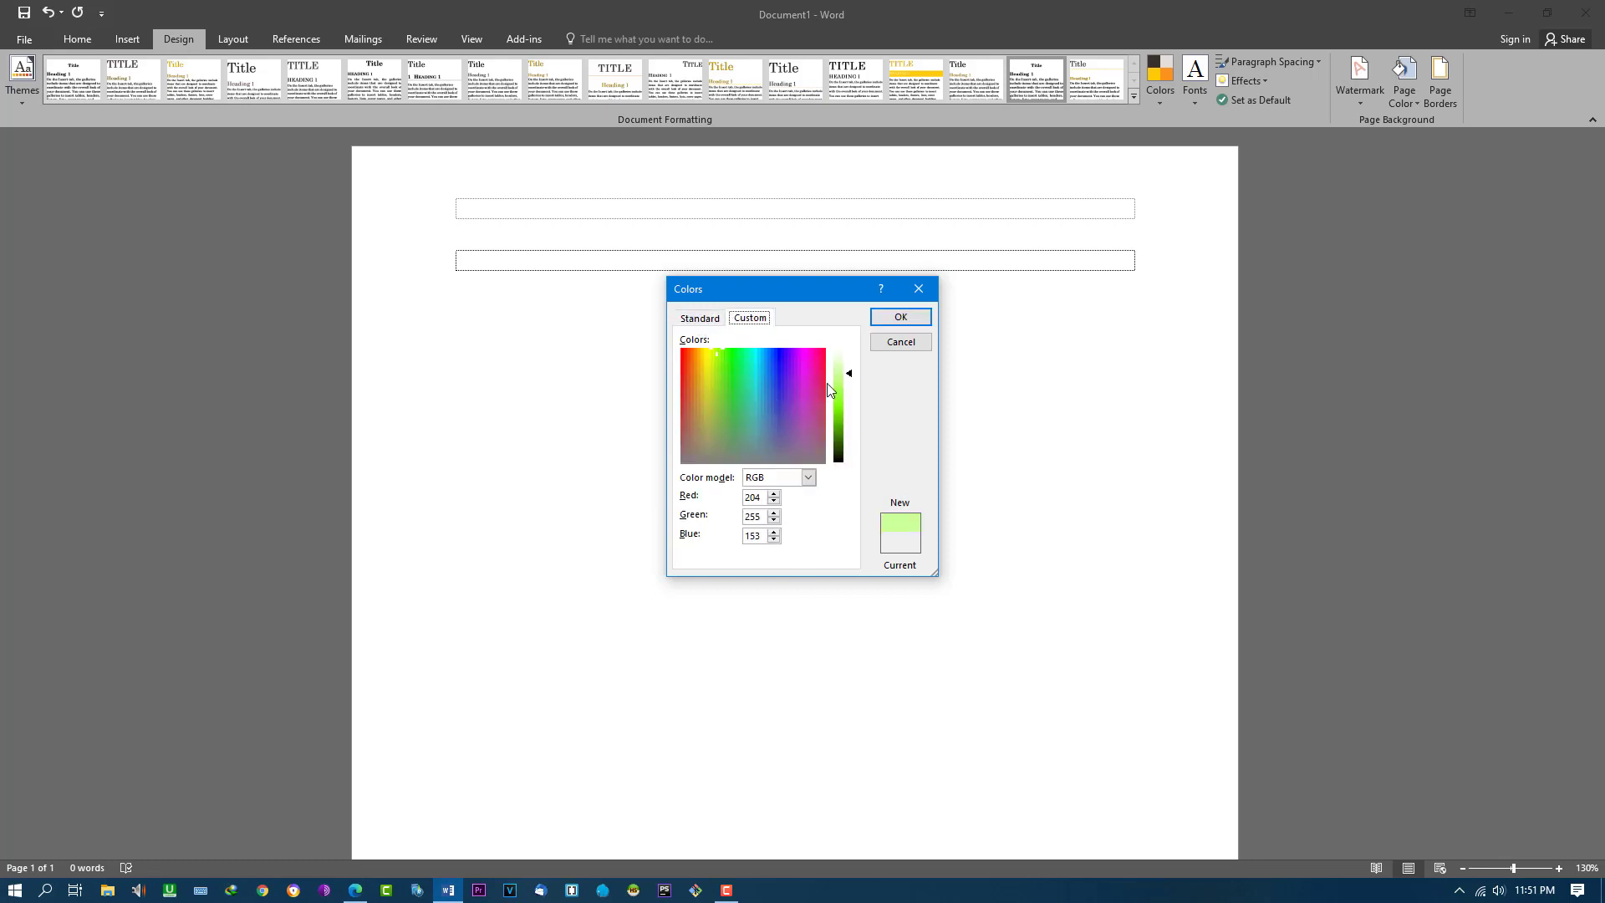
{"action": "left_click_drag", "start_coordinate": [848, 373], "coordinate": [851, 420]}
{"action": "left_click", "coordinate": [900, 317]}
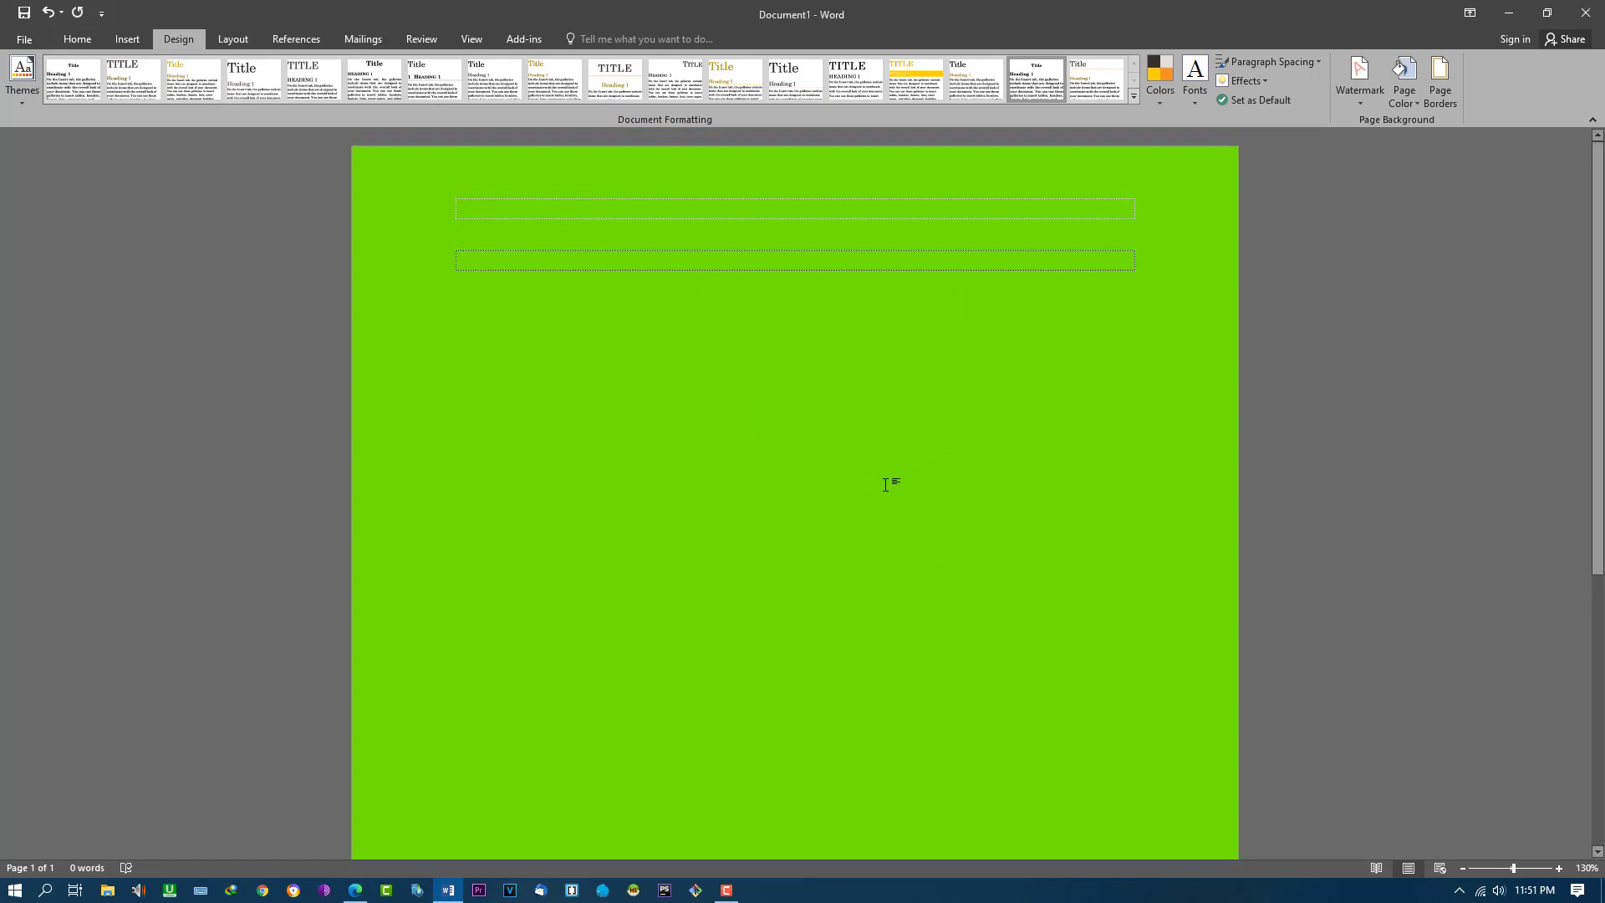
{"action": "key", "text": "ctrl+z"}
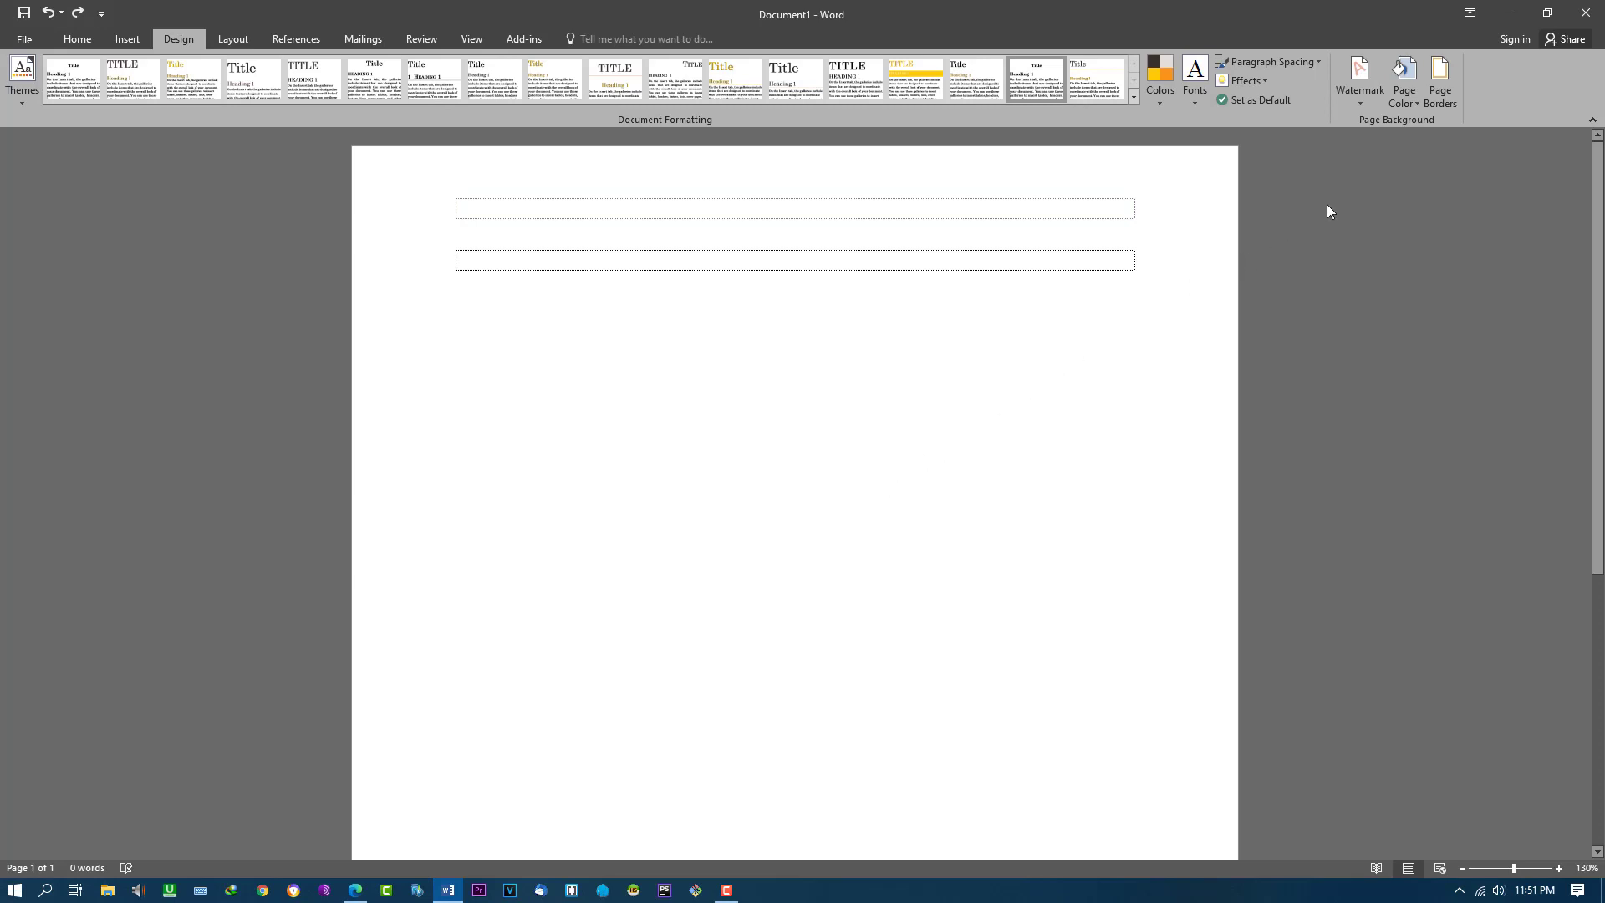
Examine the gradient settings in the page color's Fill Effects and close them without applying any.
{"action": "left_click", "coordinate": [1417, 103]}
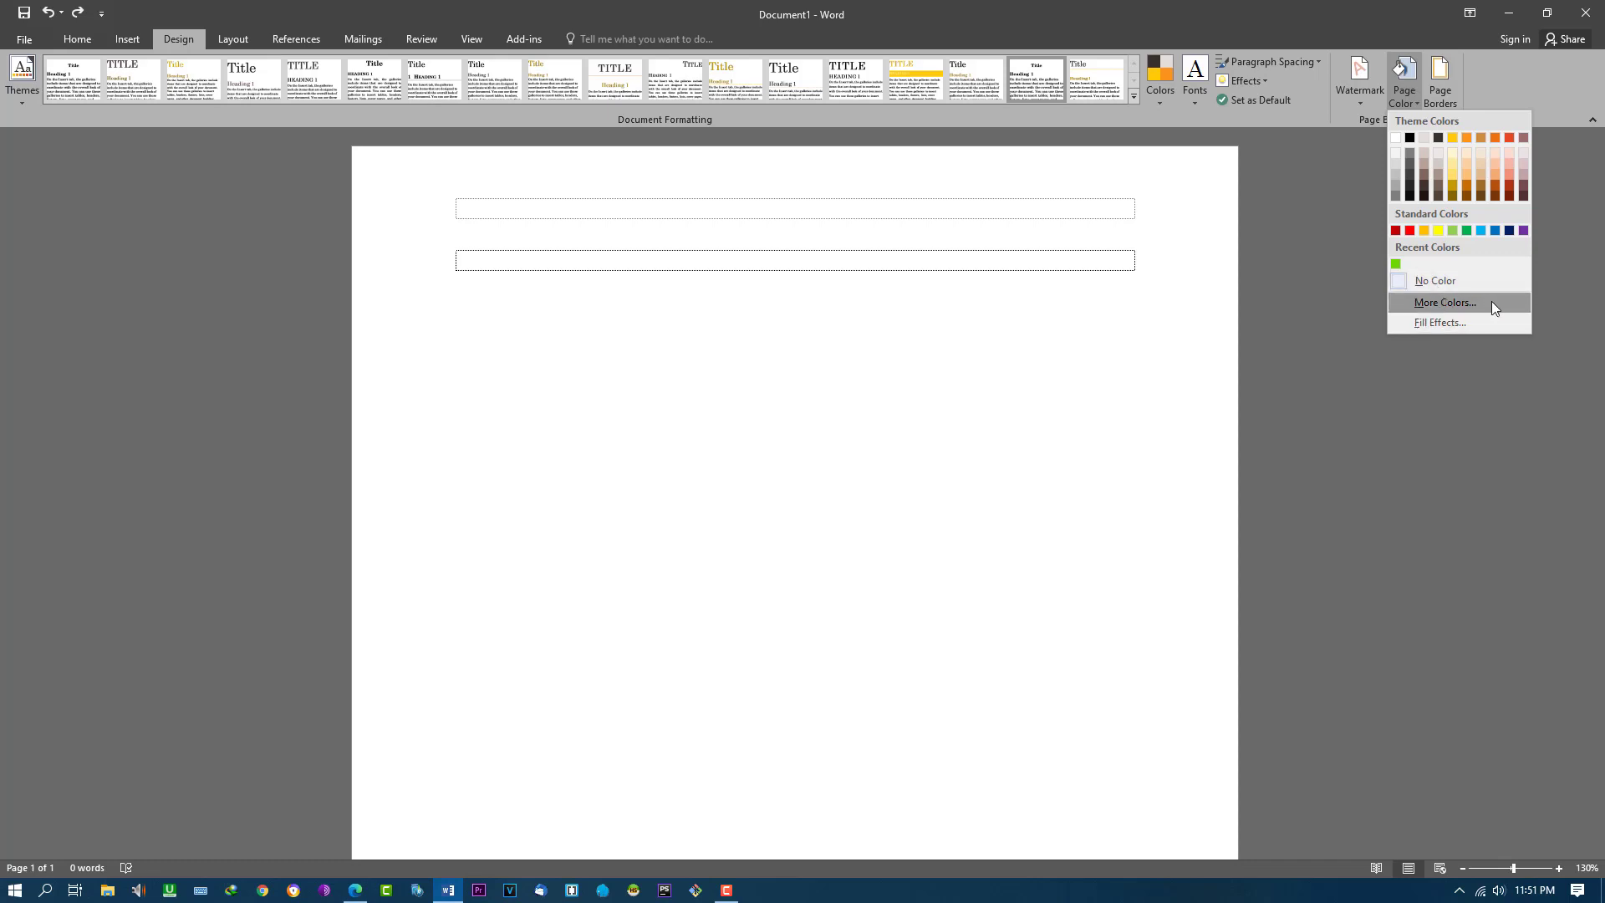
{"action": "left_click", "coordinate": [1436, 326]}
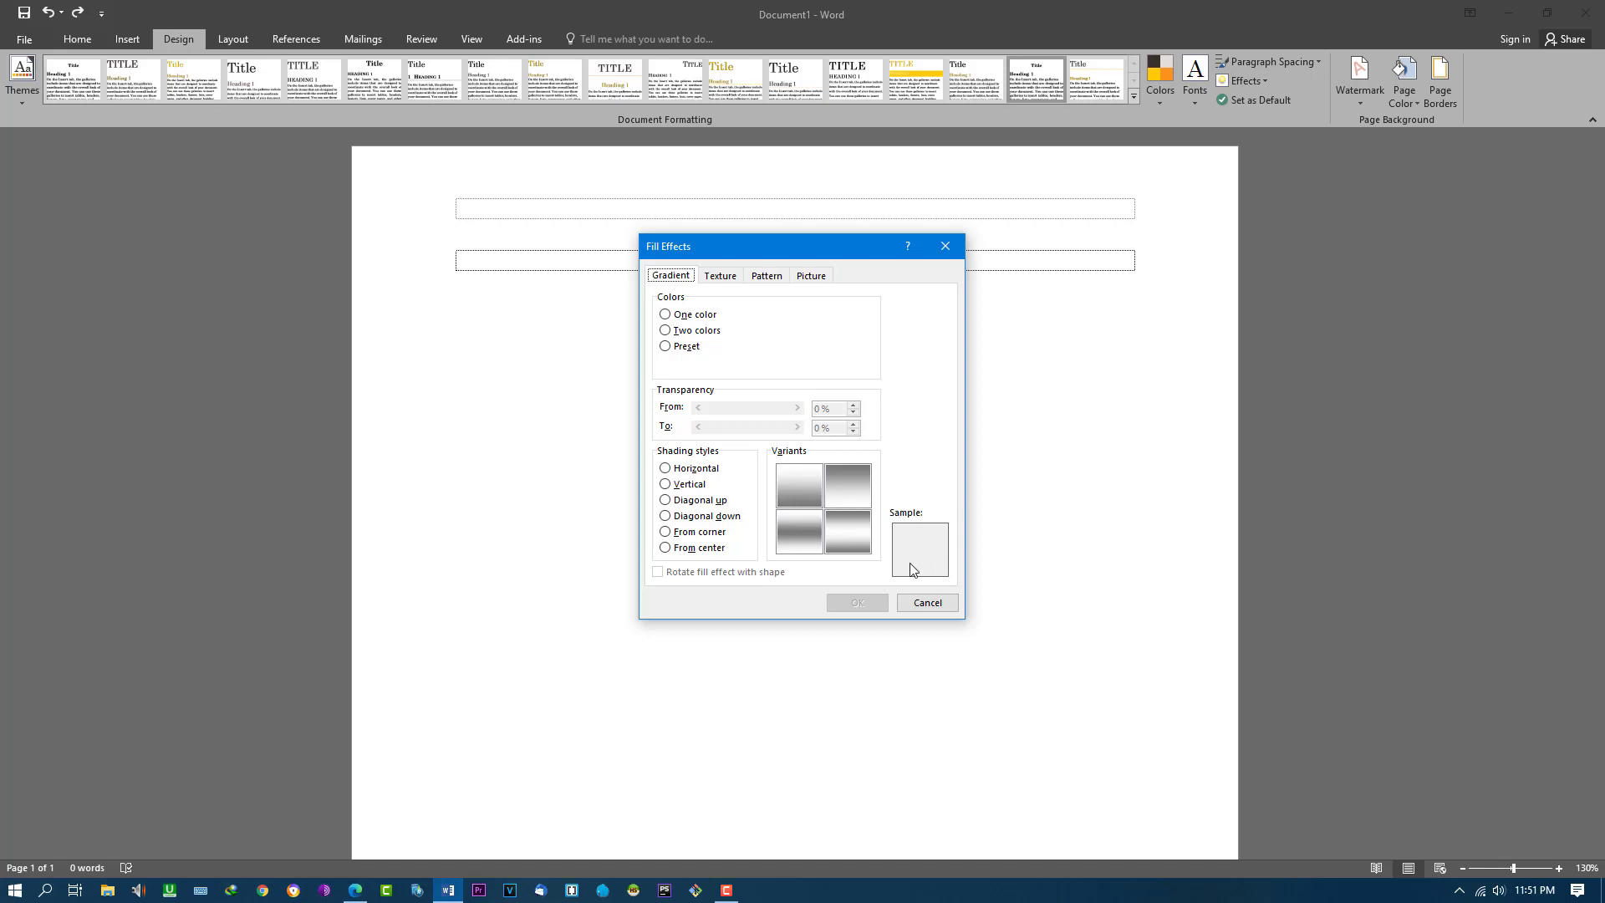
{"action": "left_click", "coordinate": [951, 606]}
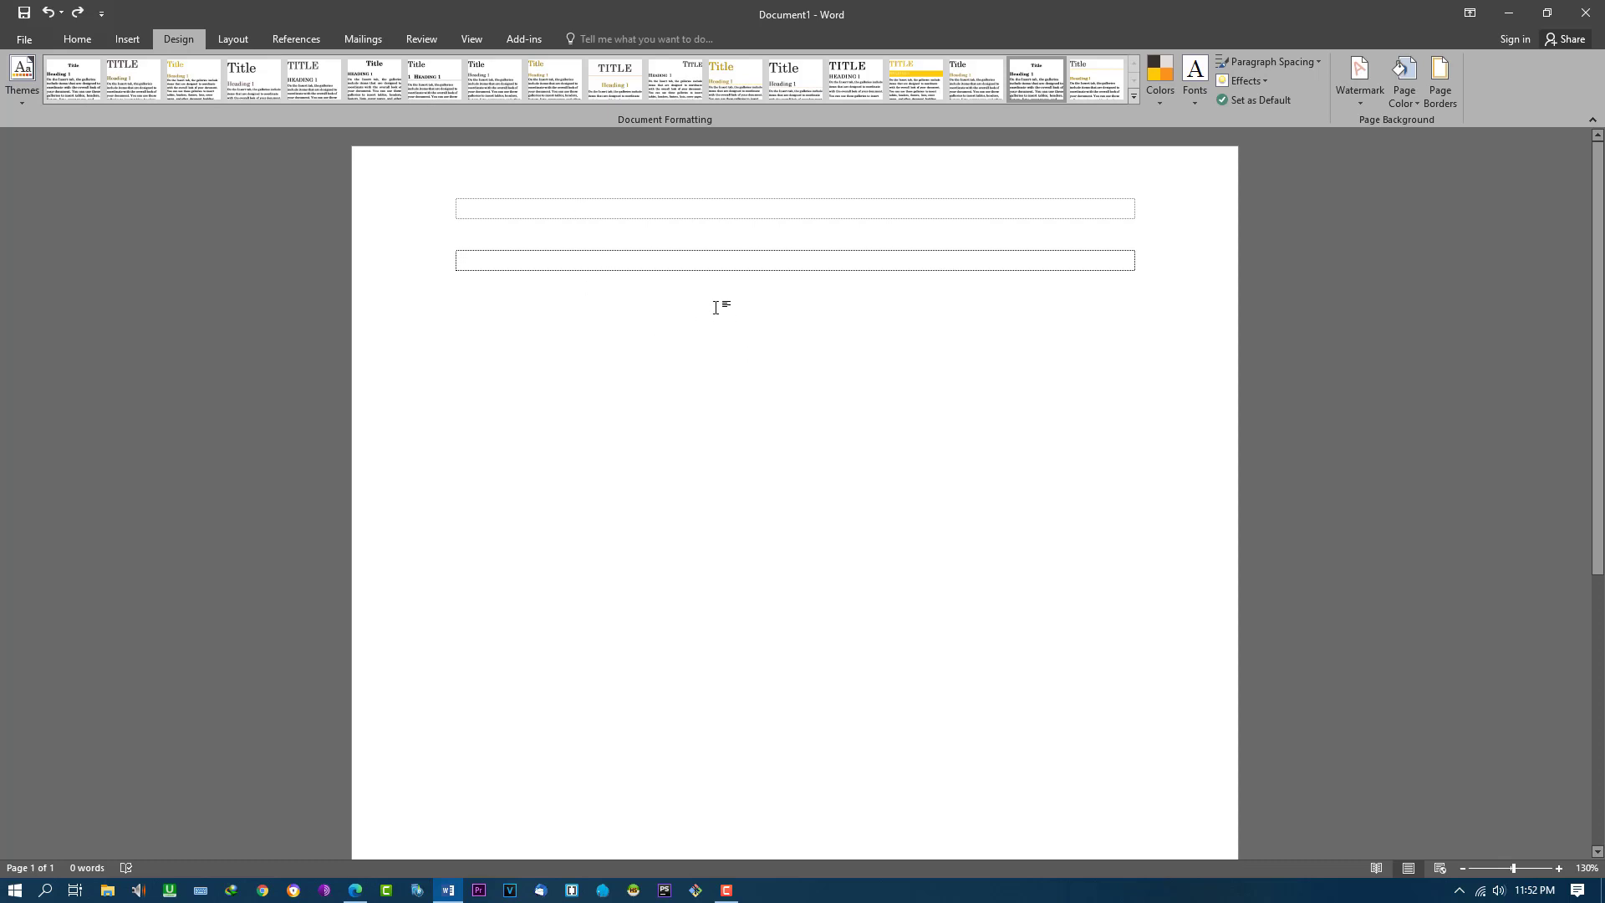
Create a new blank document.
{"action": "left_click", "coordinate": [26, 40]}
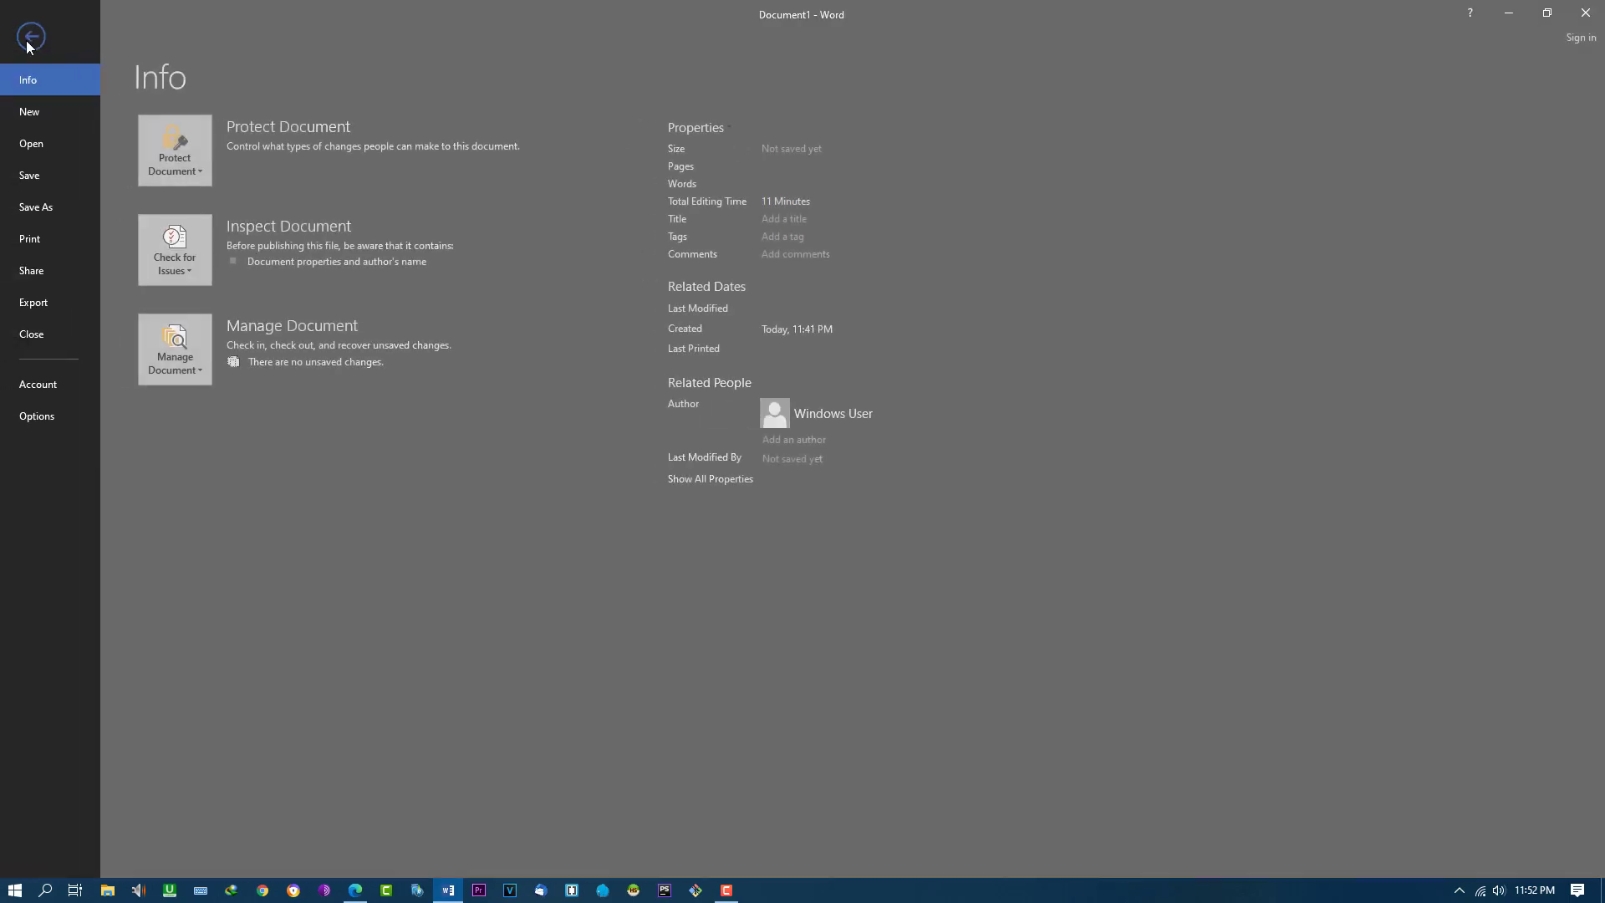
{"action": "left_click", "coordinate": [34, 111]}
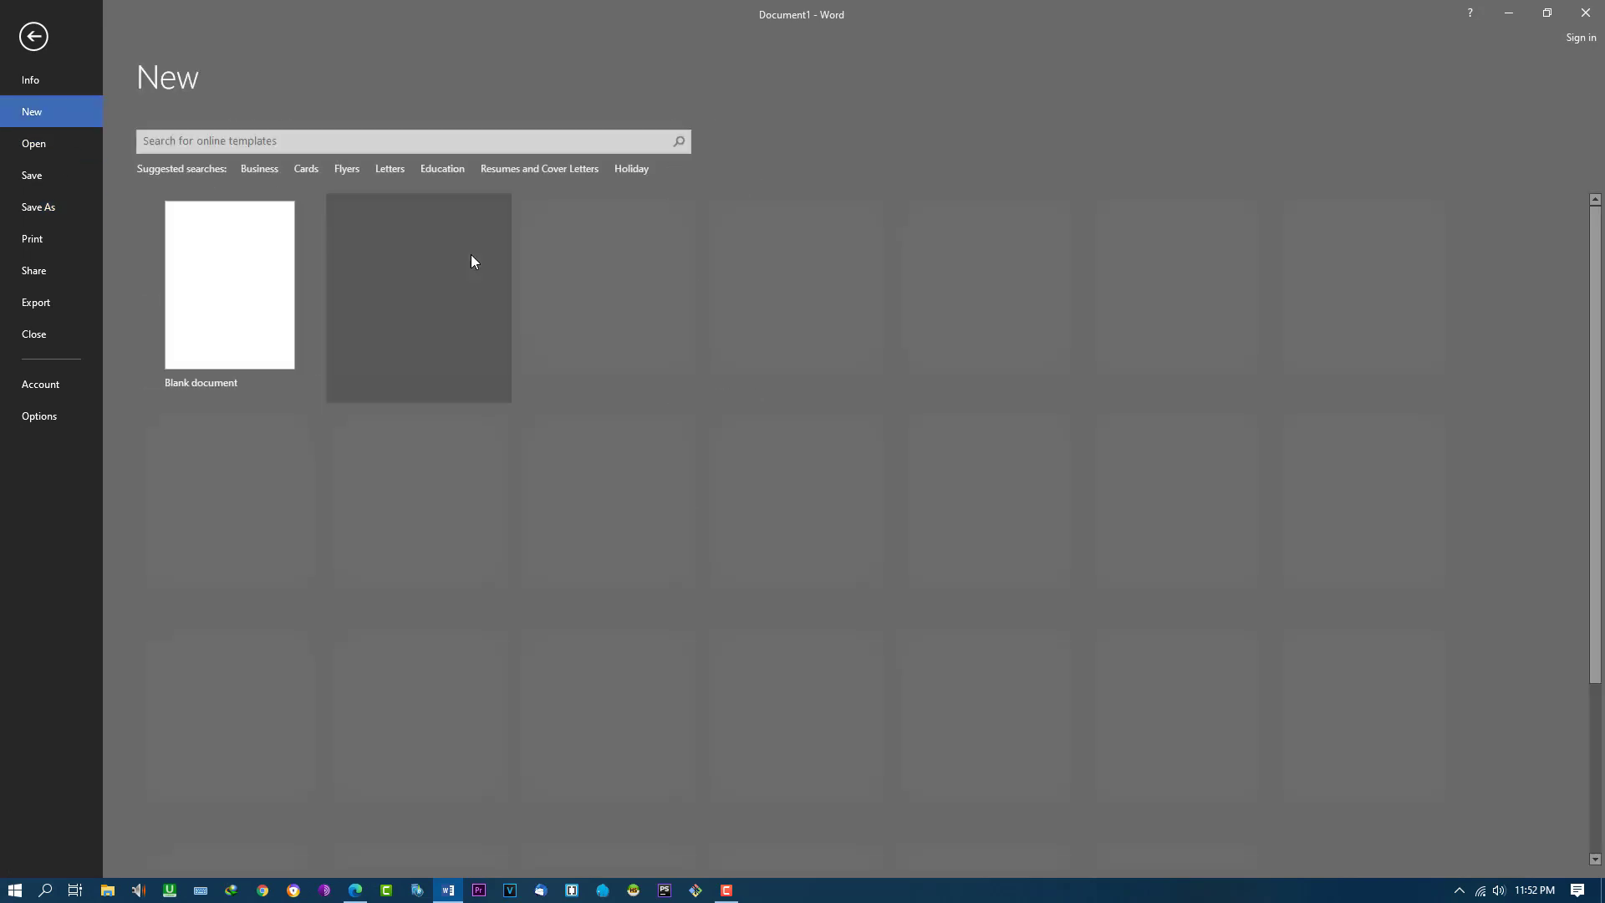
{"action": "left_click", "coordinate": [258, 270]}
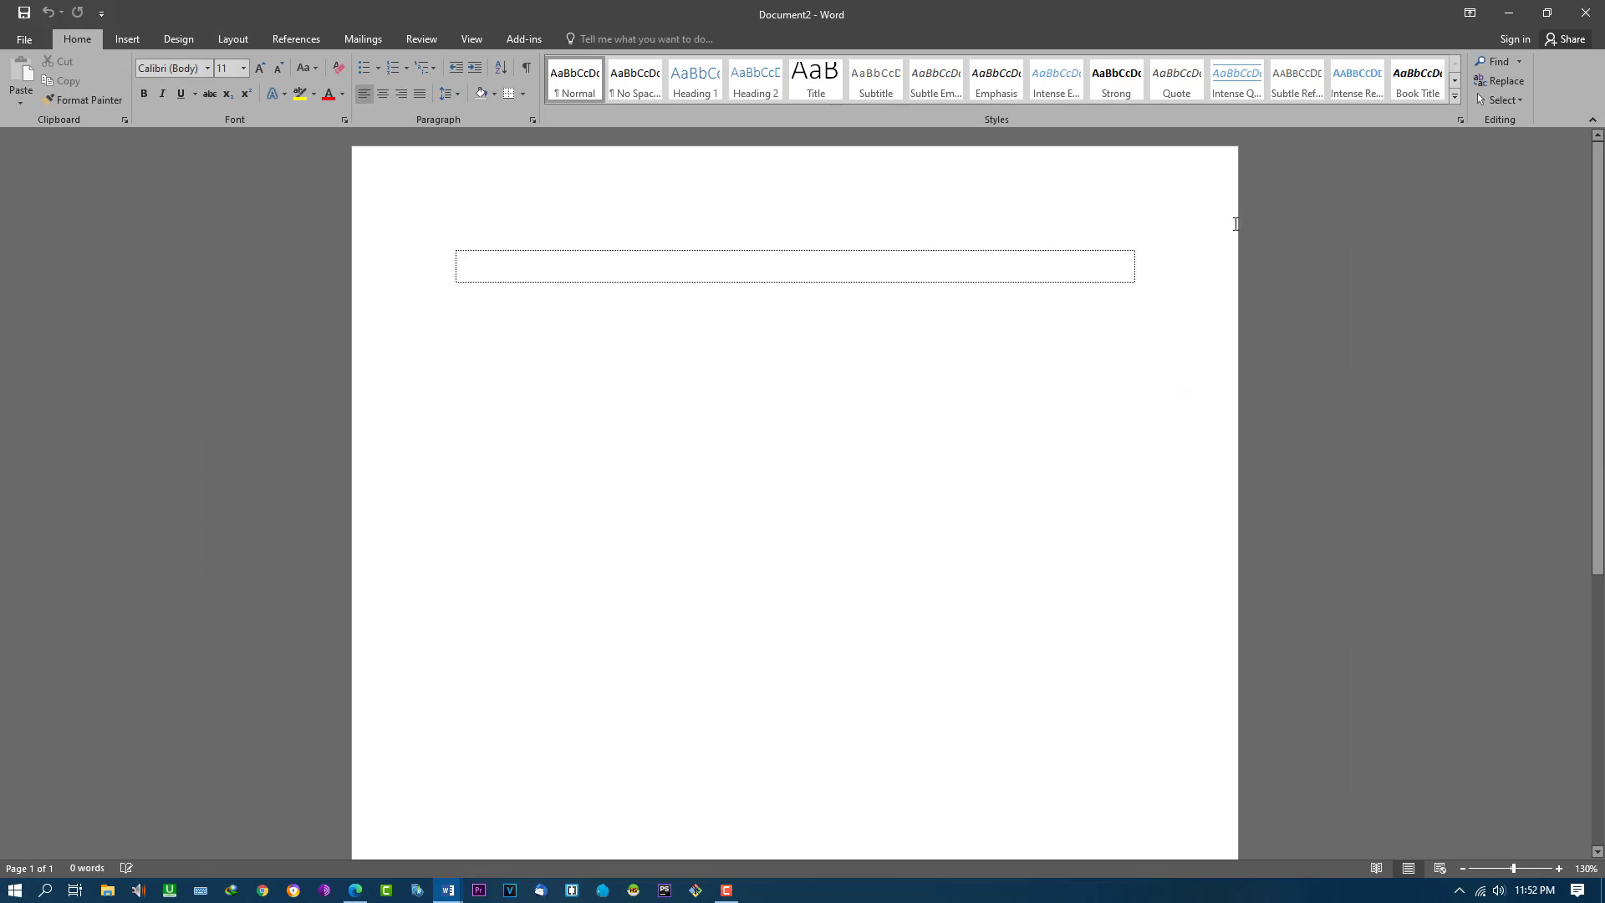
Examine the page border settings for the new document and close them without adding a border.
{"action": "left_click", "coordinate": [185, 41]}
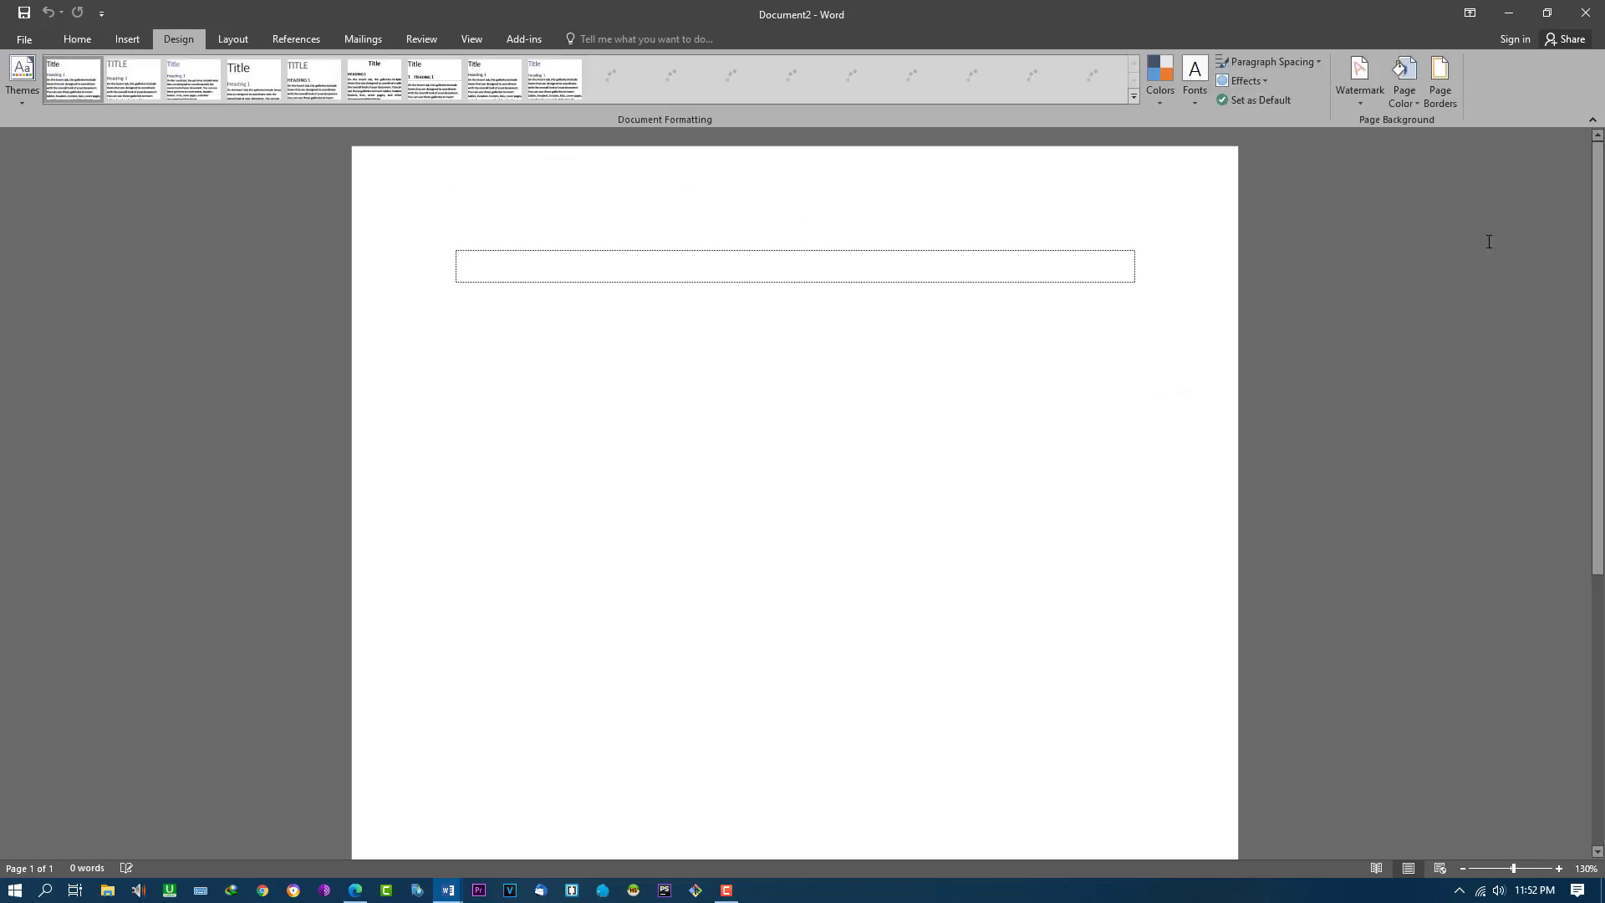
{"action": "left_click", "coordinate": [1434, 97]}
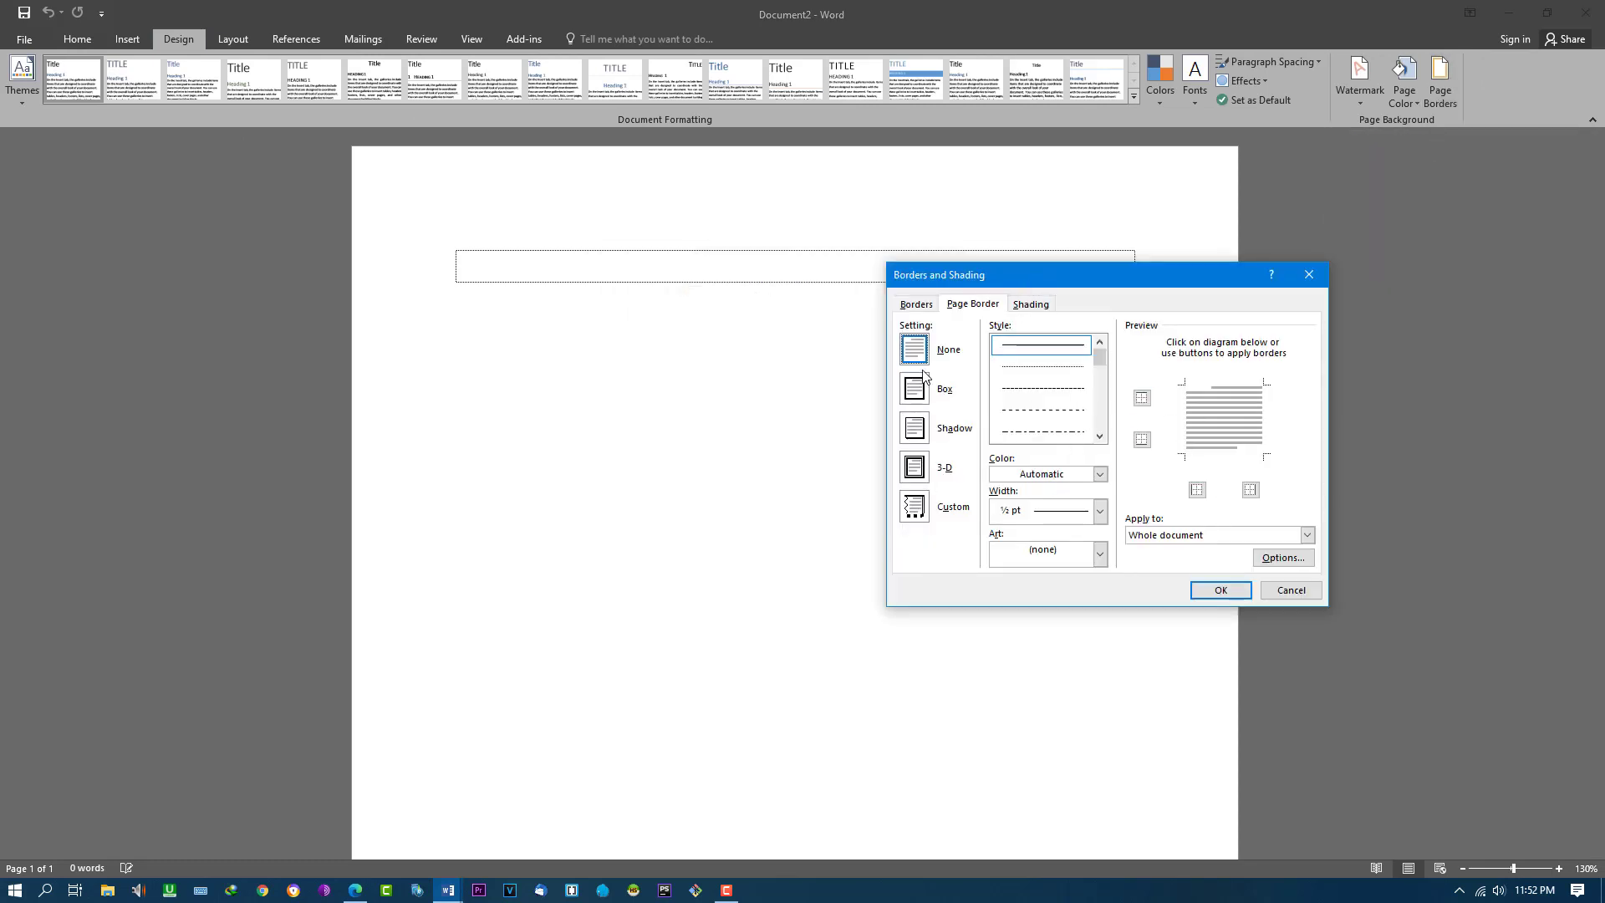
{"action": "left_click", "coordinate": [1291, 591]}
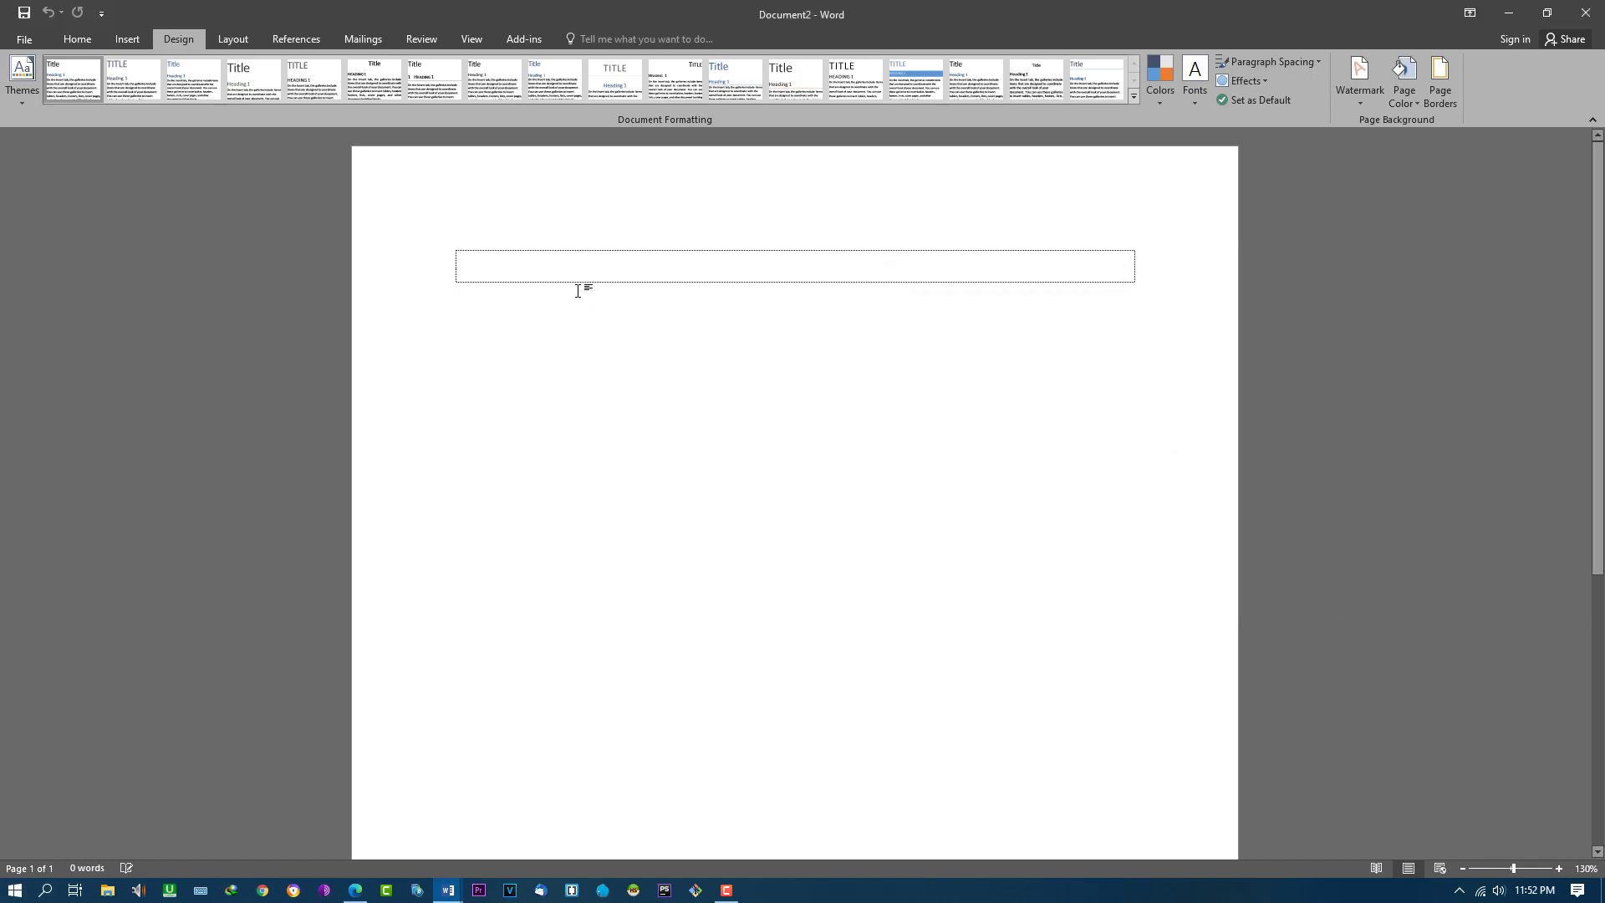
Fill the blank document with sample paragraphs using the =rand() function and return to the beginning of the text.
{"action": "type", "text": "=rand("}
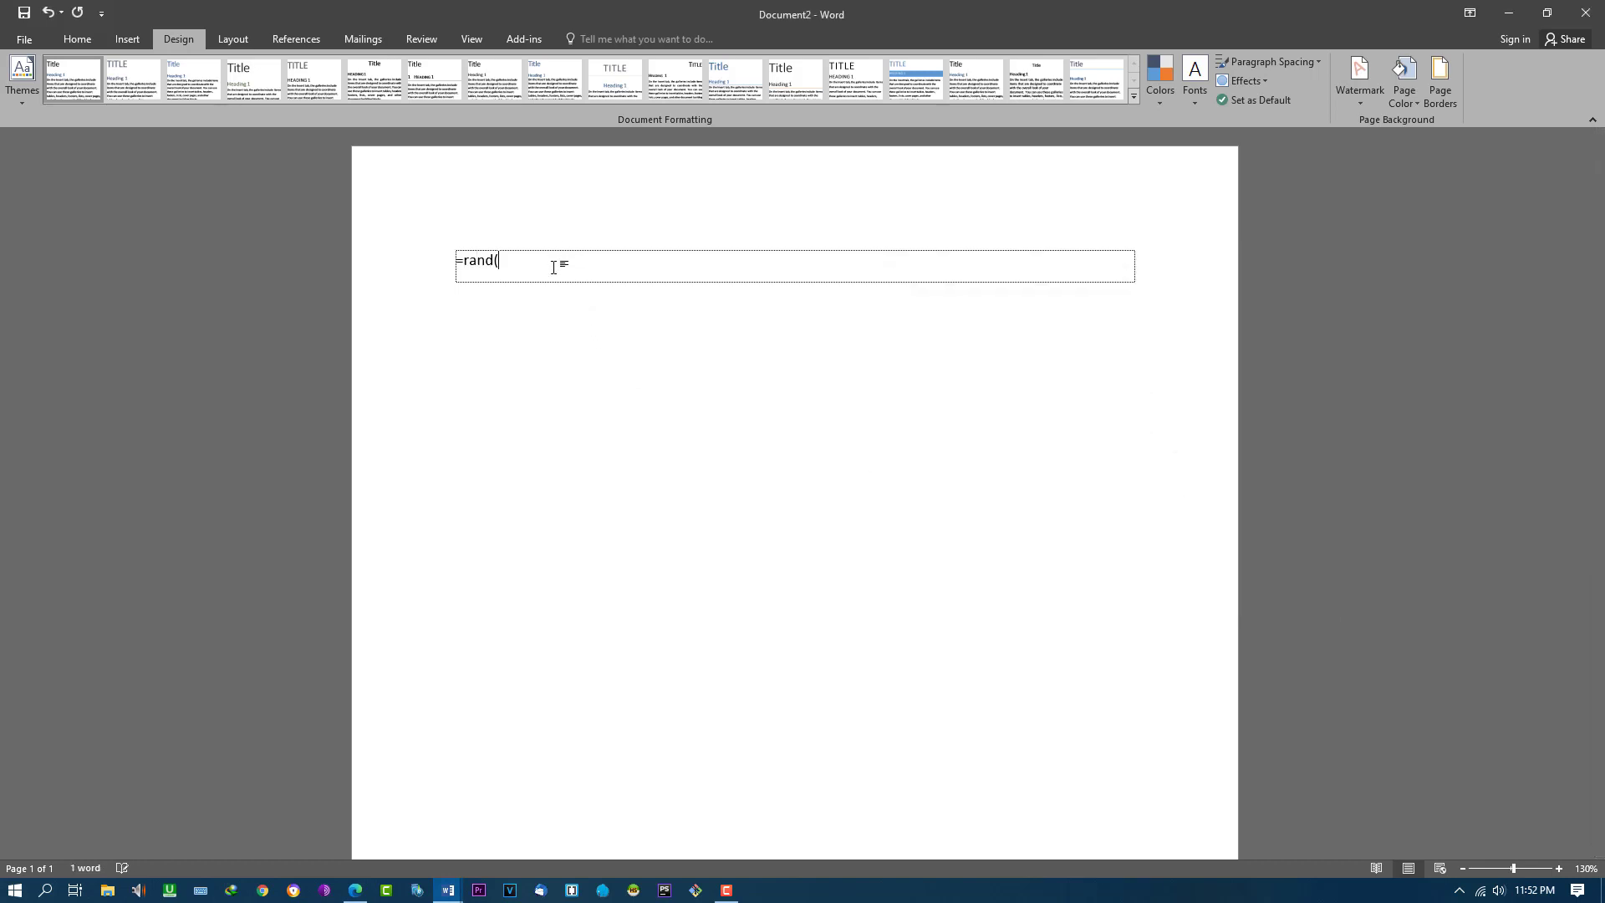
{"action": "type", "text": "101"}
{"action": "key", "text": "Return"}
{"action": "scroll", "coordinate": [667, 360], "scroll_direction": "up", "scroll_amount": 10}
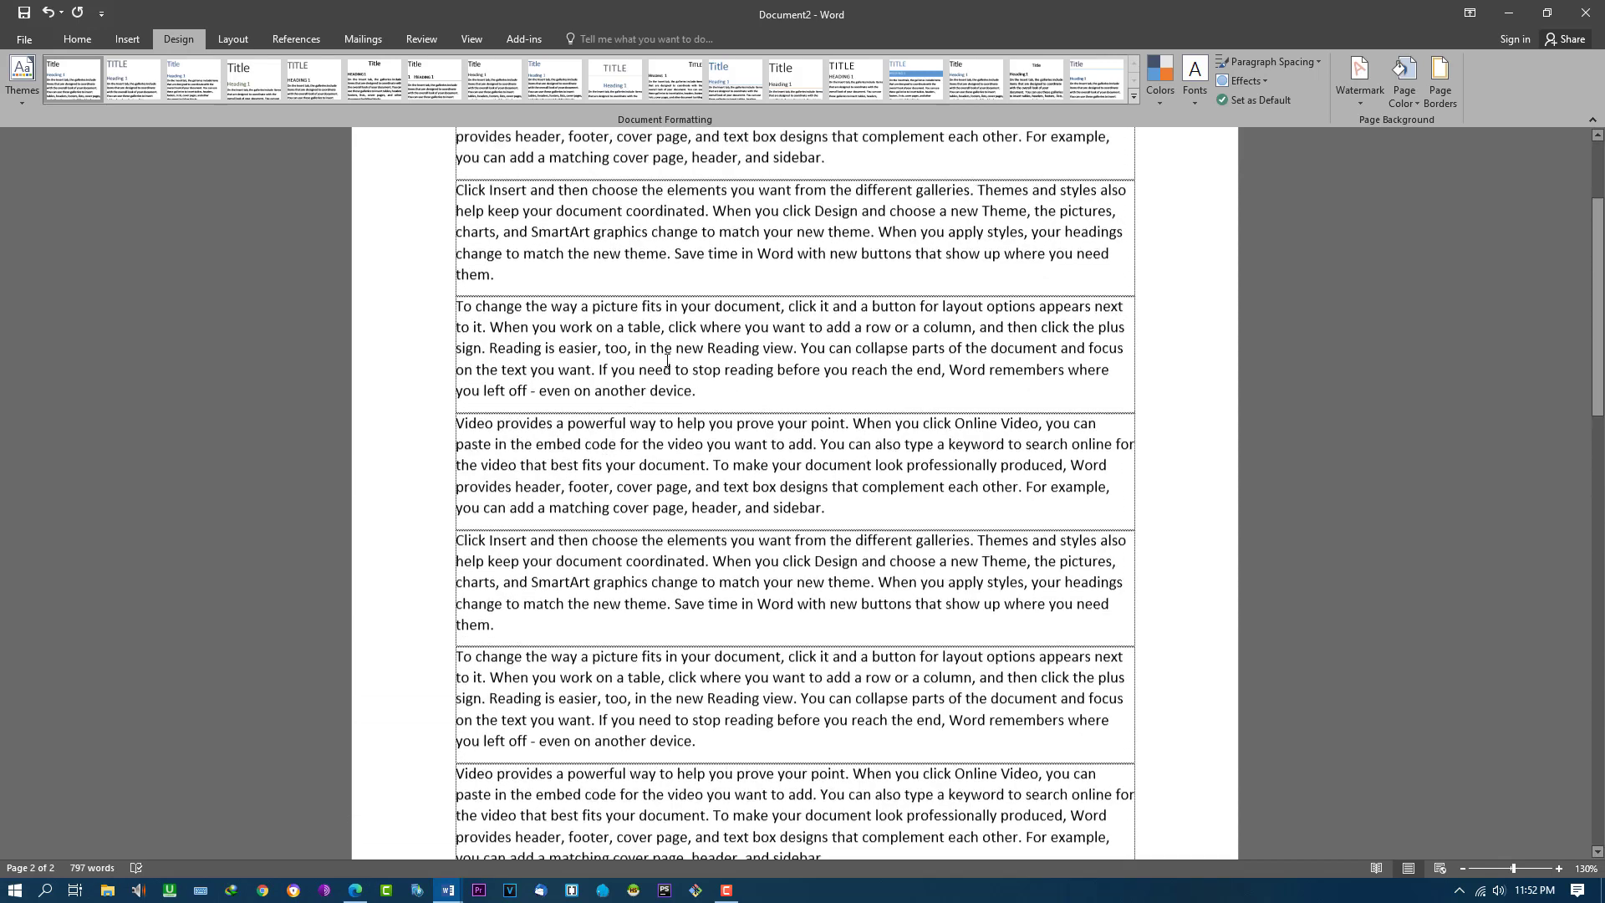
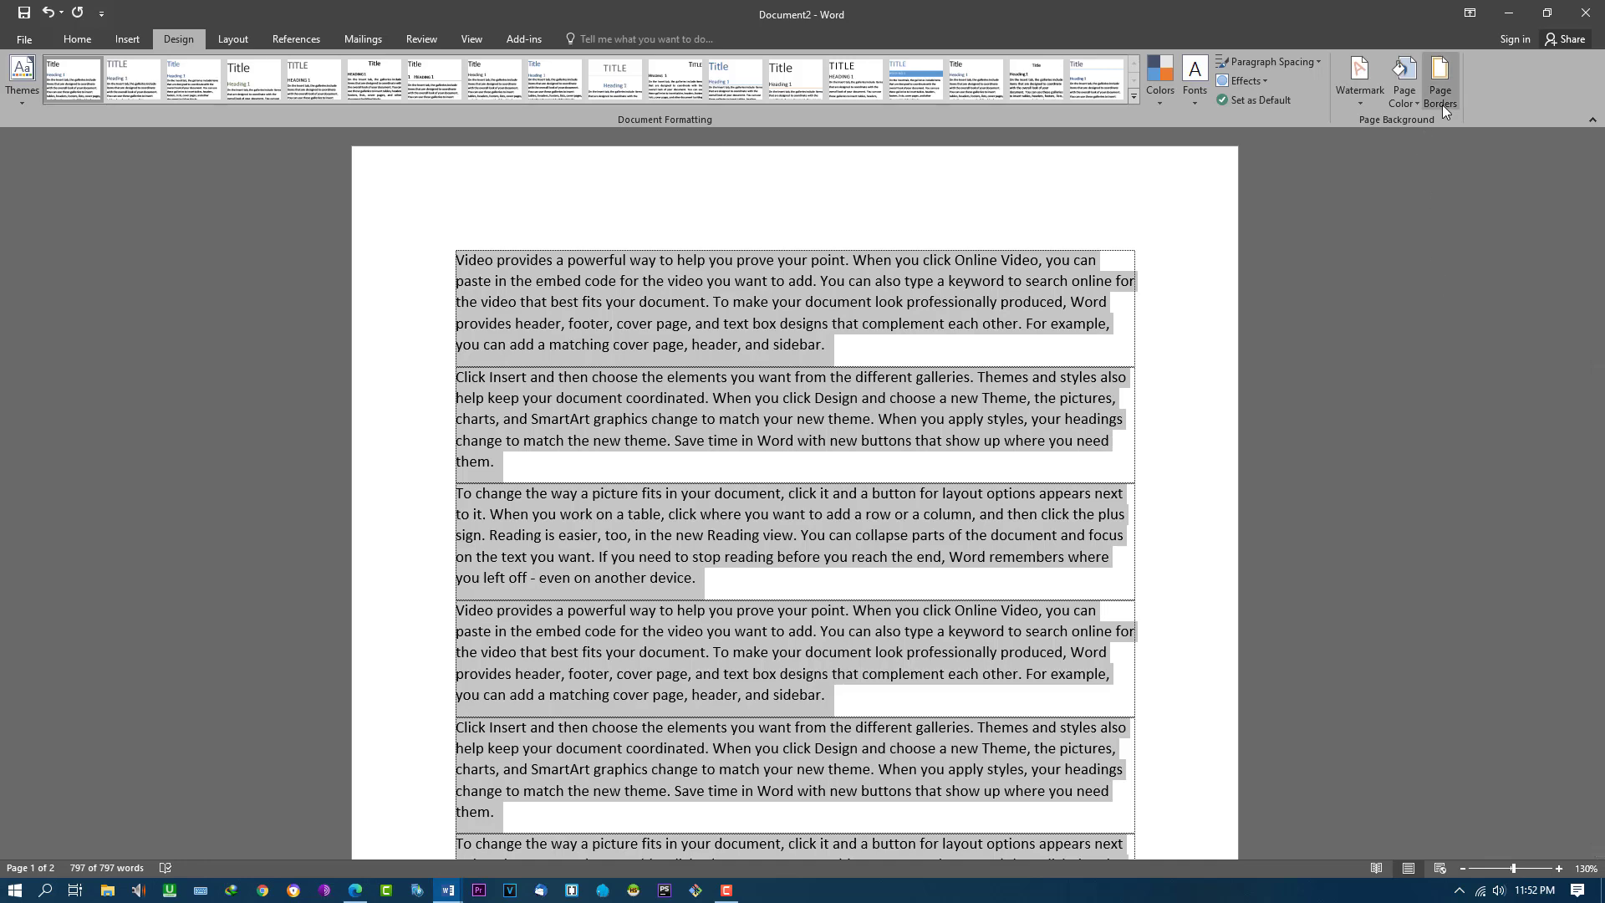
Preview the Box, Shadow, 3-D and Custom page border settings, ending on None.
{"action": "left_click", "coordinate": [1441, 101]}
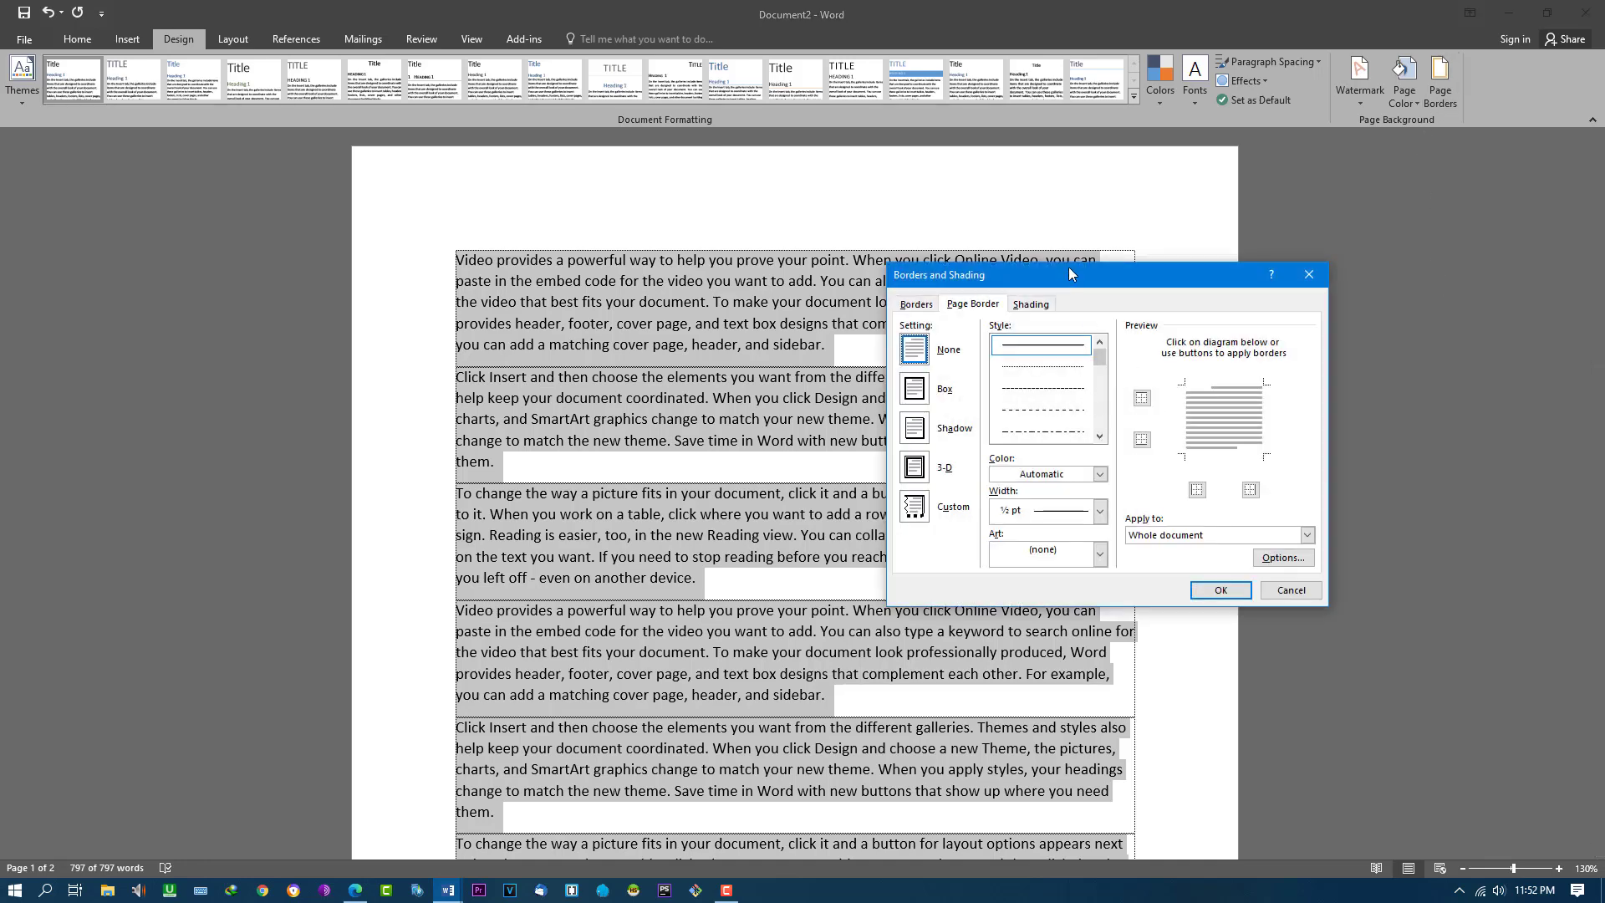
{"action": "left_click_drag", "start_coordinate": [1070, 273], "coordinate": [1152, 273]}
{"action": "left_click", "coordinate": [997, 387]}
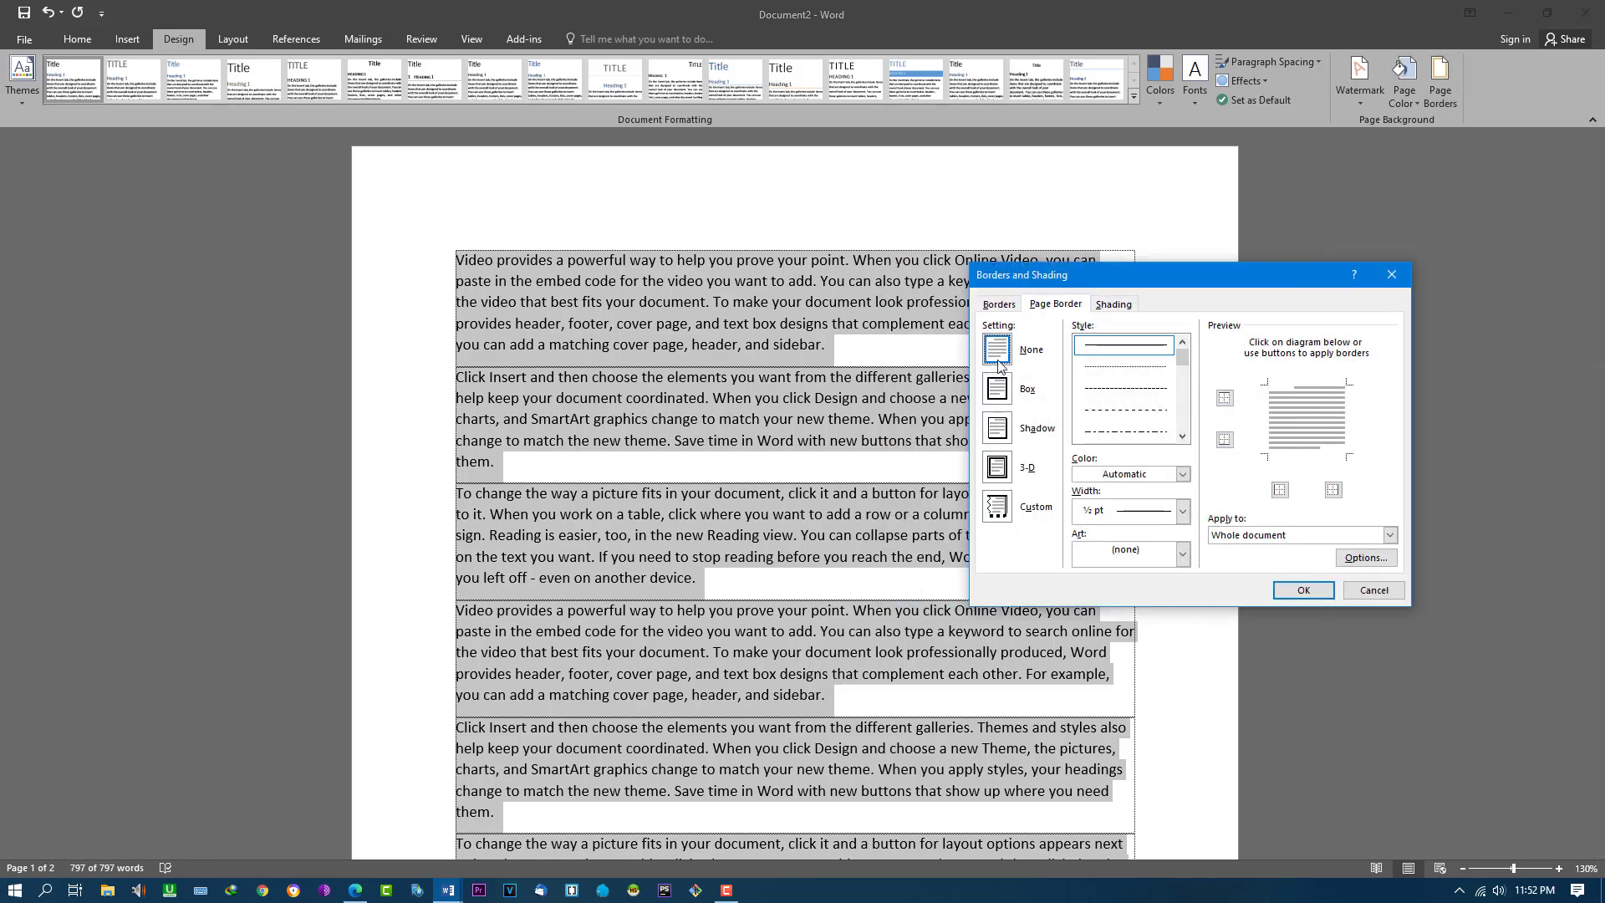
{"action": "left_click", "coordinate": [997, 429]}
{"action": "left_click", "coordinate": [997, 466]}
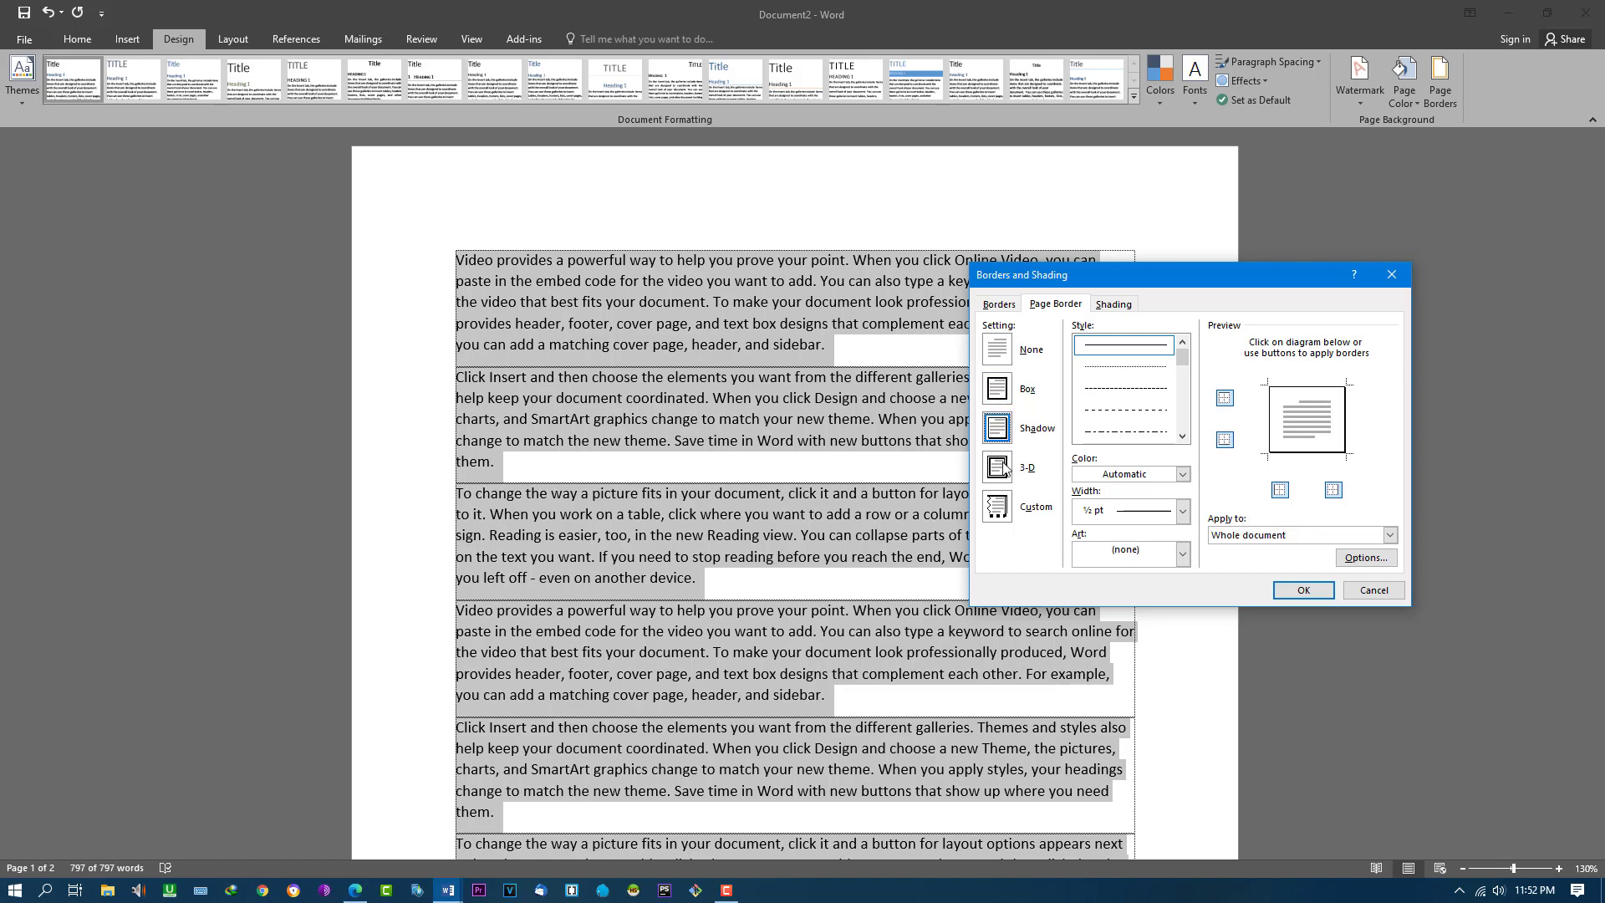
{"action": "left_click", "coordinate": [996, 508]}
{"action": "left_click", "coordinate": [996, 351]}
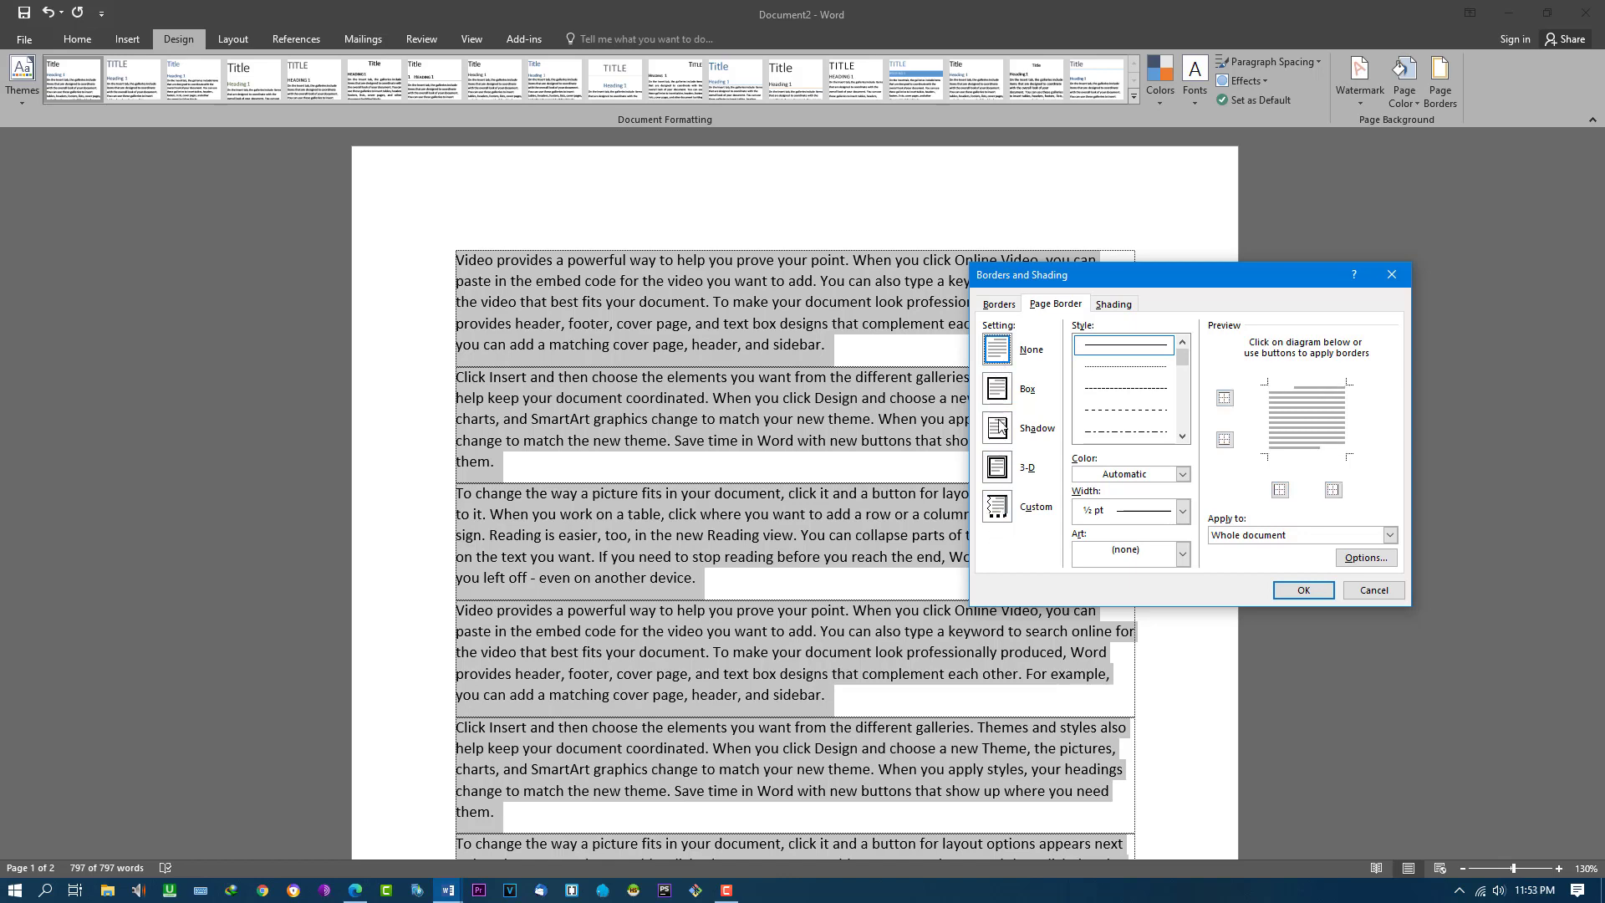
Choose a dashed line style for a box page border and set its color to blue.
{"action": "left_click", "coordinate": [1155, 365]}
{"action": "left_click", "coordinate": [1147, 390]}
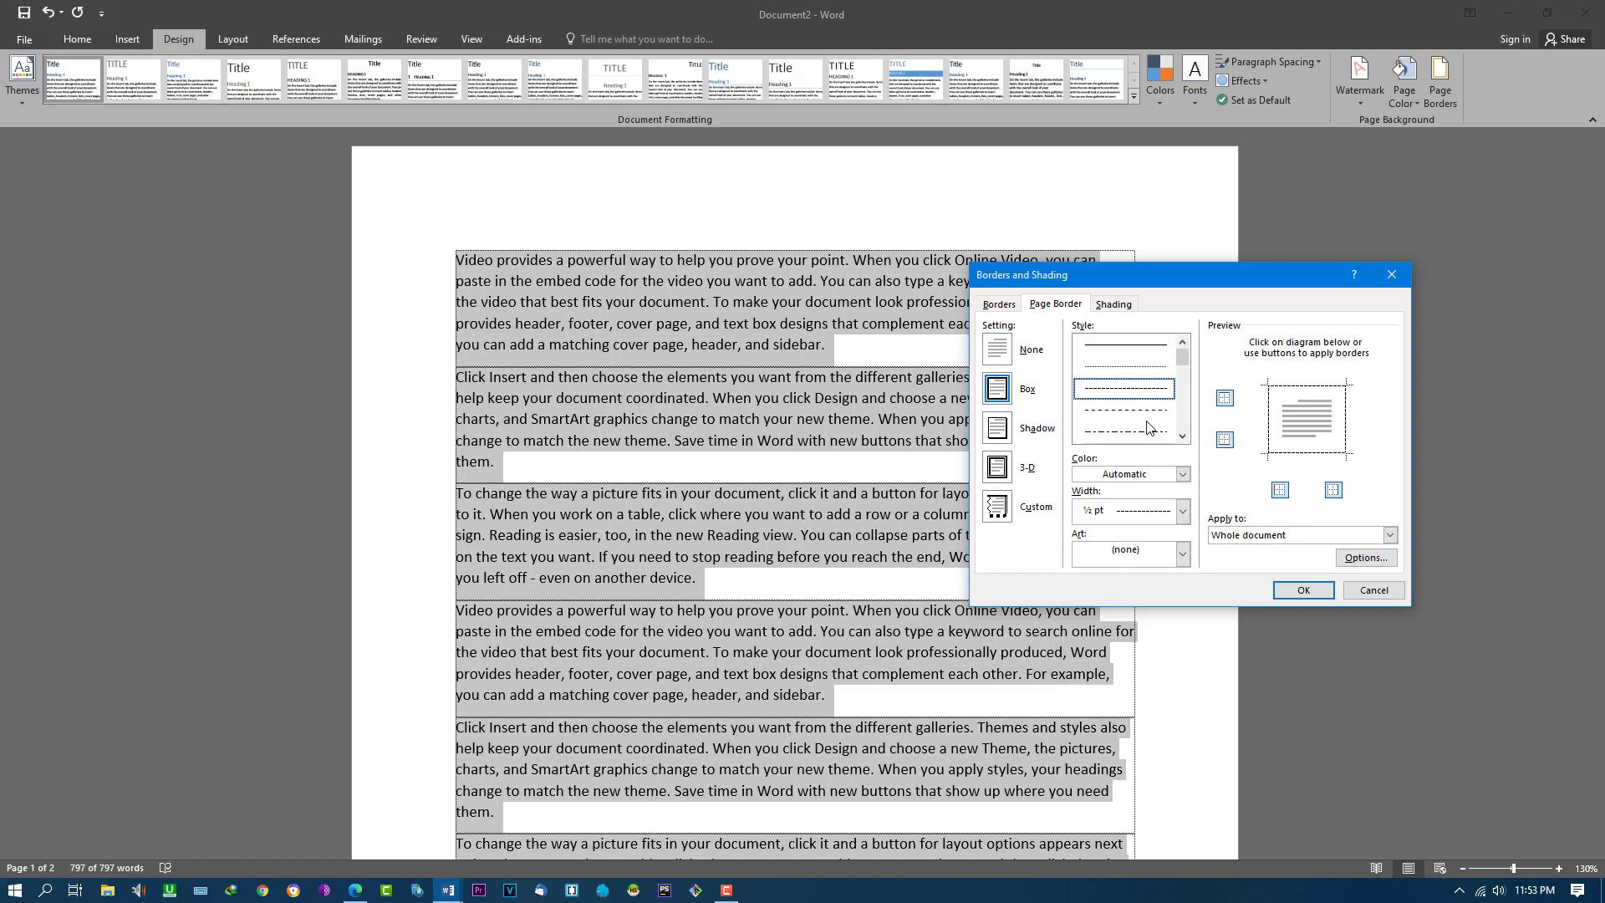
{"action": "left_click", "coordinate": [1147, 420]}
{"action": "left_click_drag", "start_coordinate": [1185, 359], "coordinate": [1197, 390]}
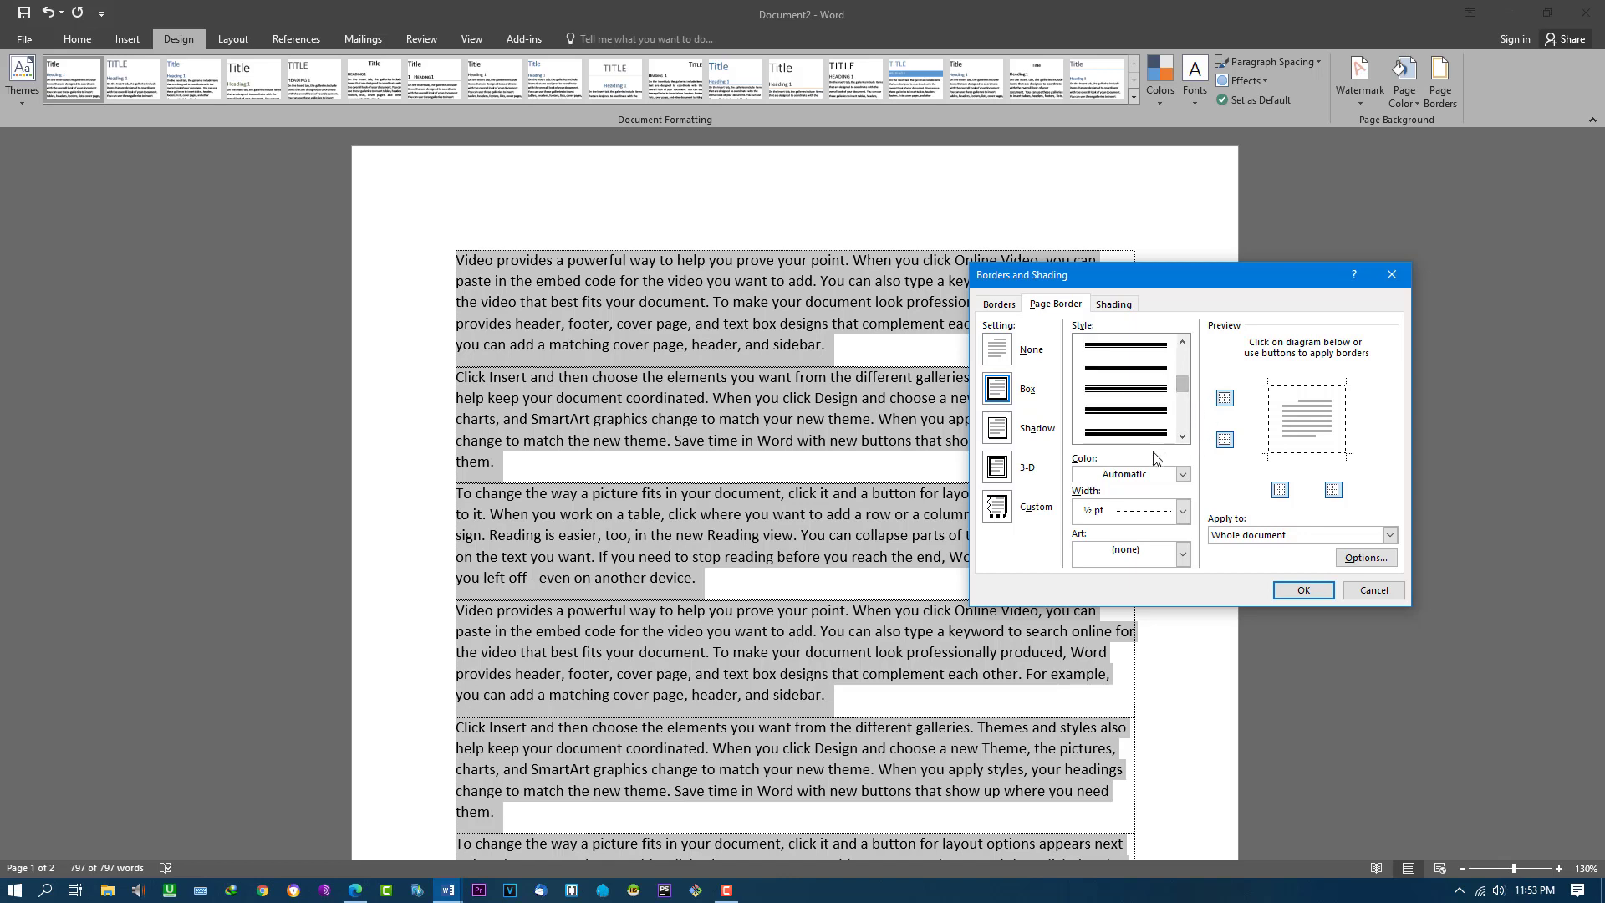
{"action": "left_click", "coordinate": [1181, 475]}
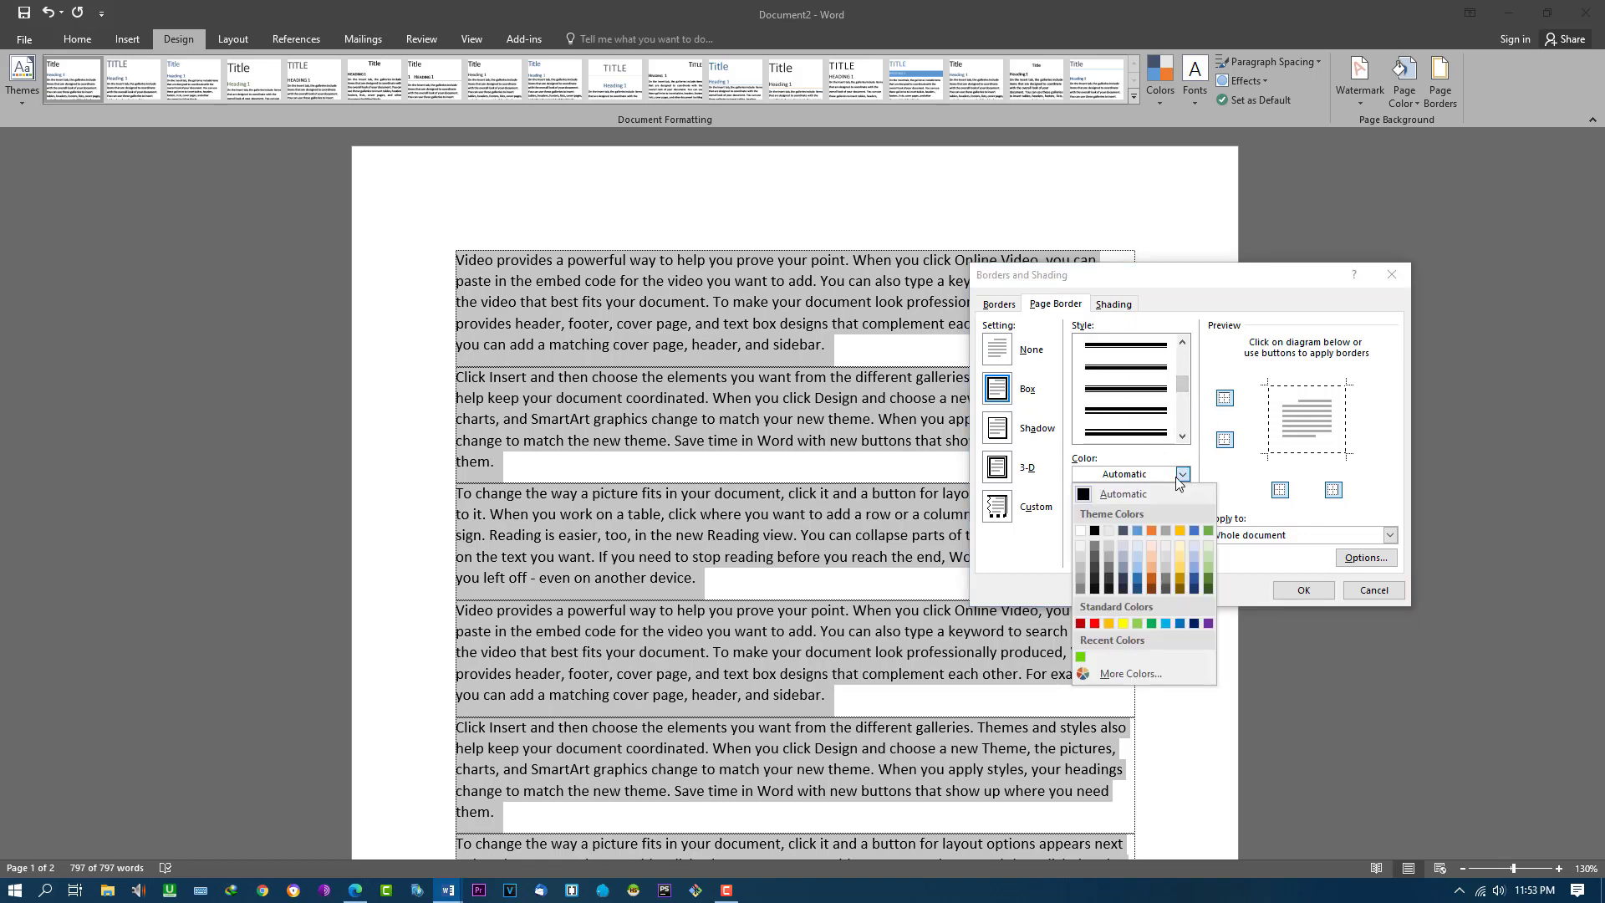
{"action": "left_click", "coordinate": [1136, 578]}
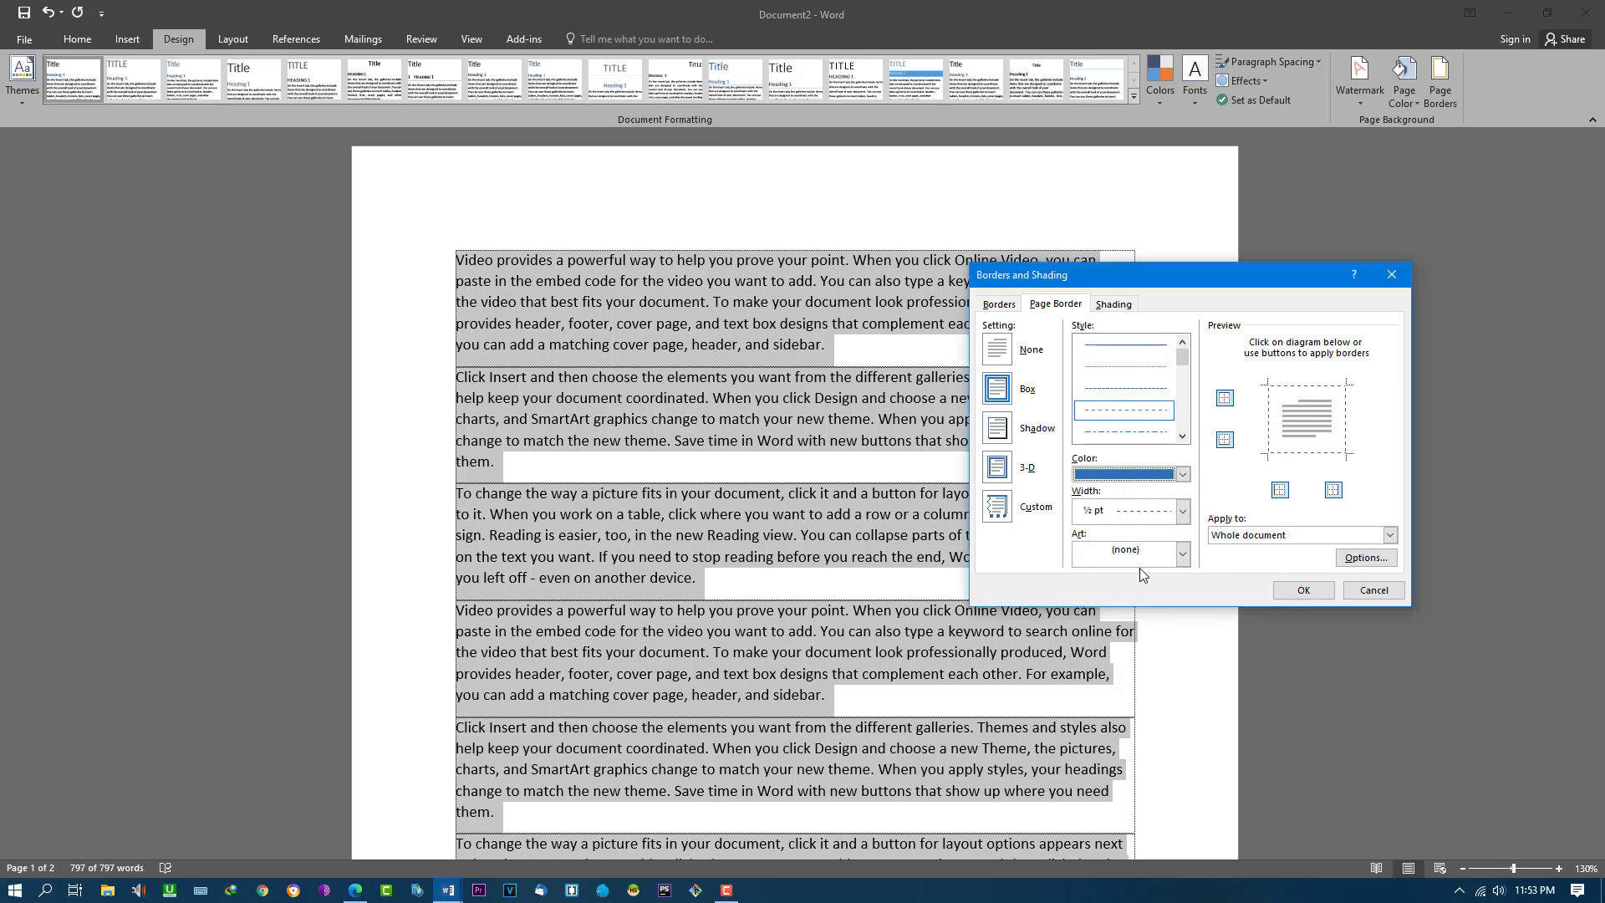
Browse the art border designs, keep art at (none), and apply the dashed page border to the whole document.
{"action": "left_click", "coordinate": [1182, 553]}
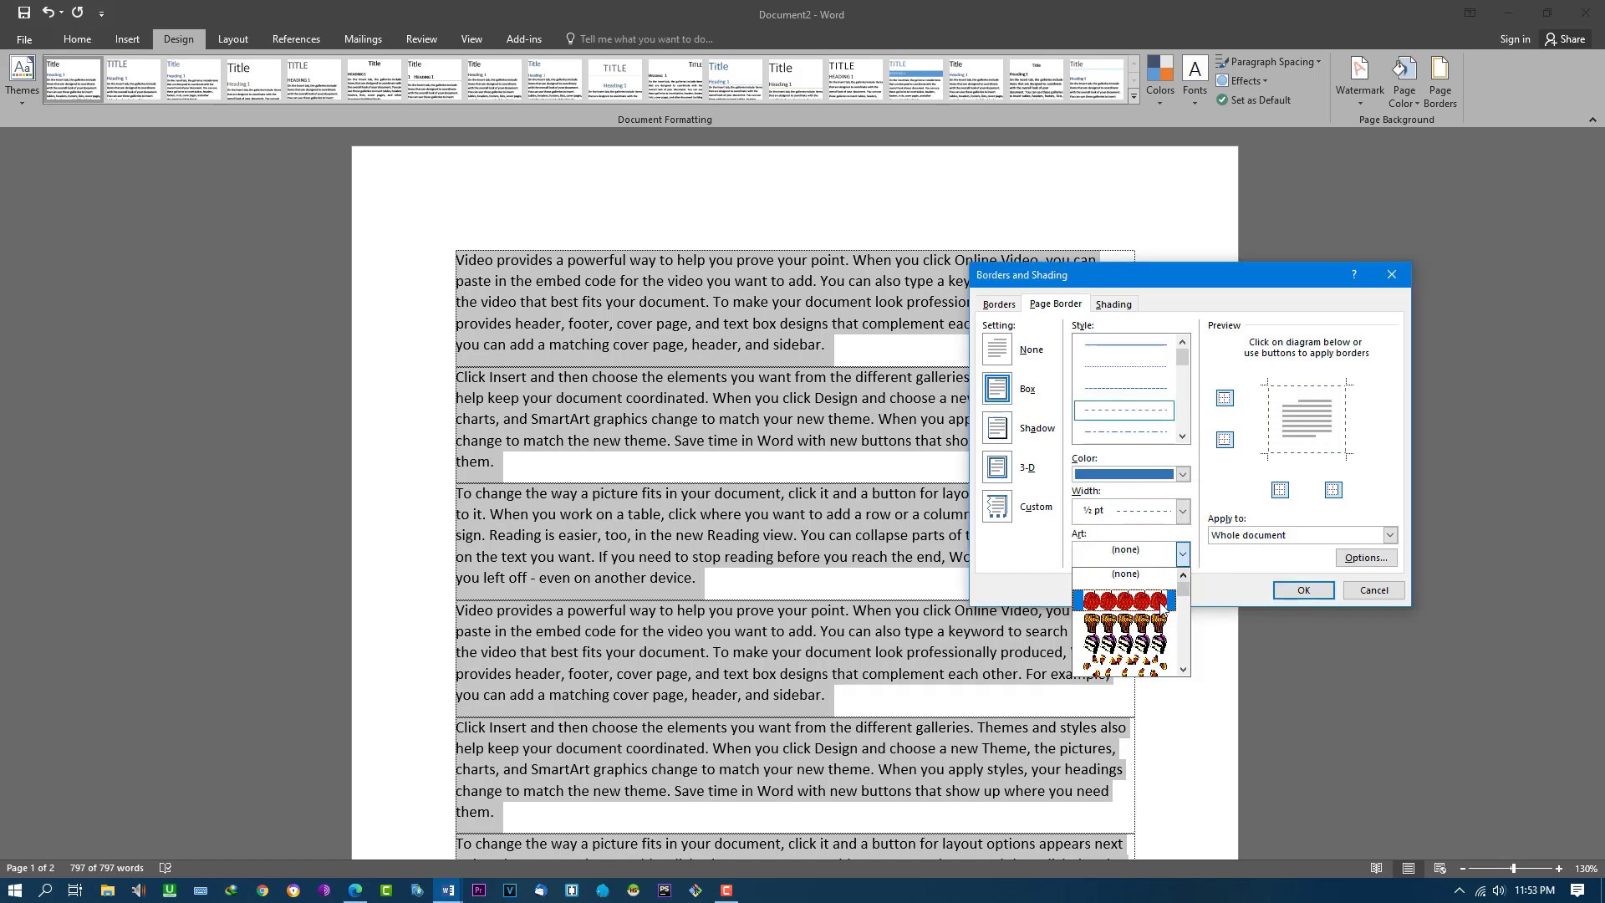
{"action": "scroll", "coordinate": [1156, 579], "scroll_direction": "down", "scroll_amount": 5}
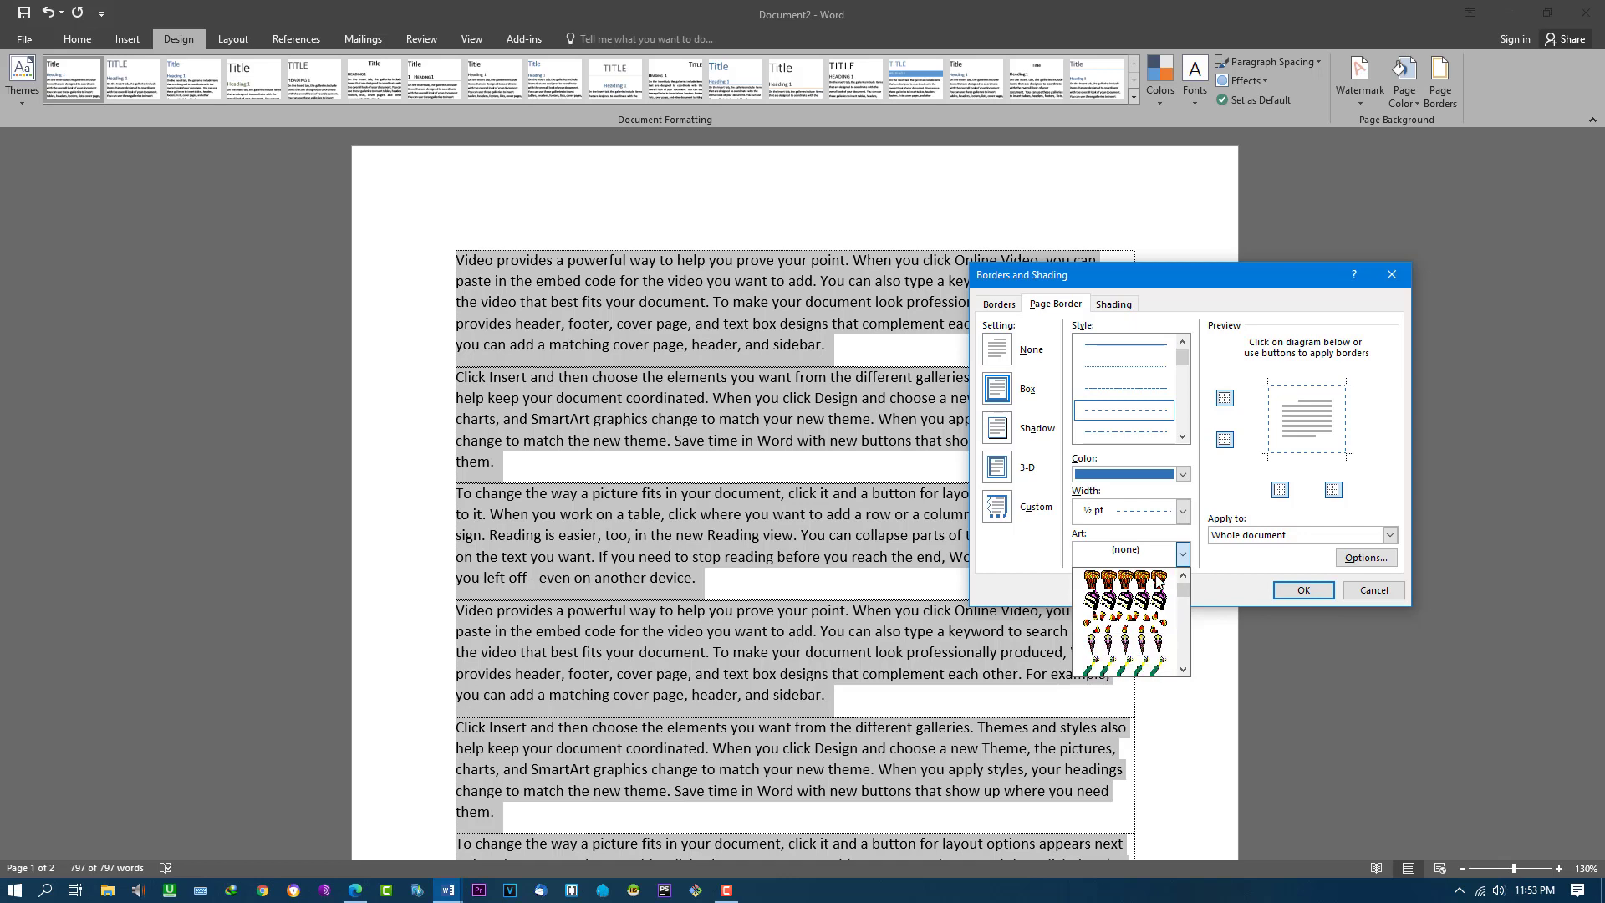
{"action": "scroll", "coordinate": [1157, 579], "scroll_direction": "down", "scroll_amount": 5}
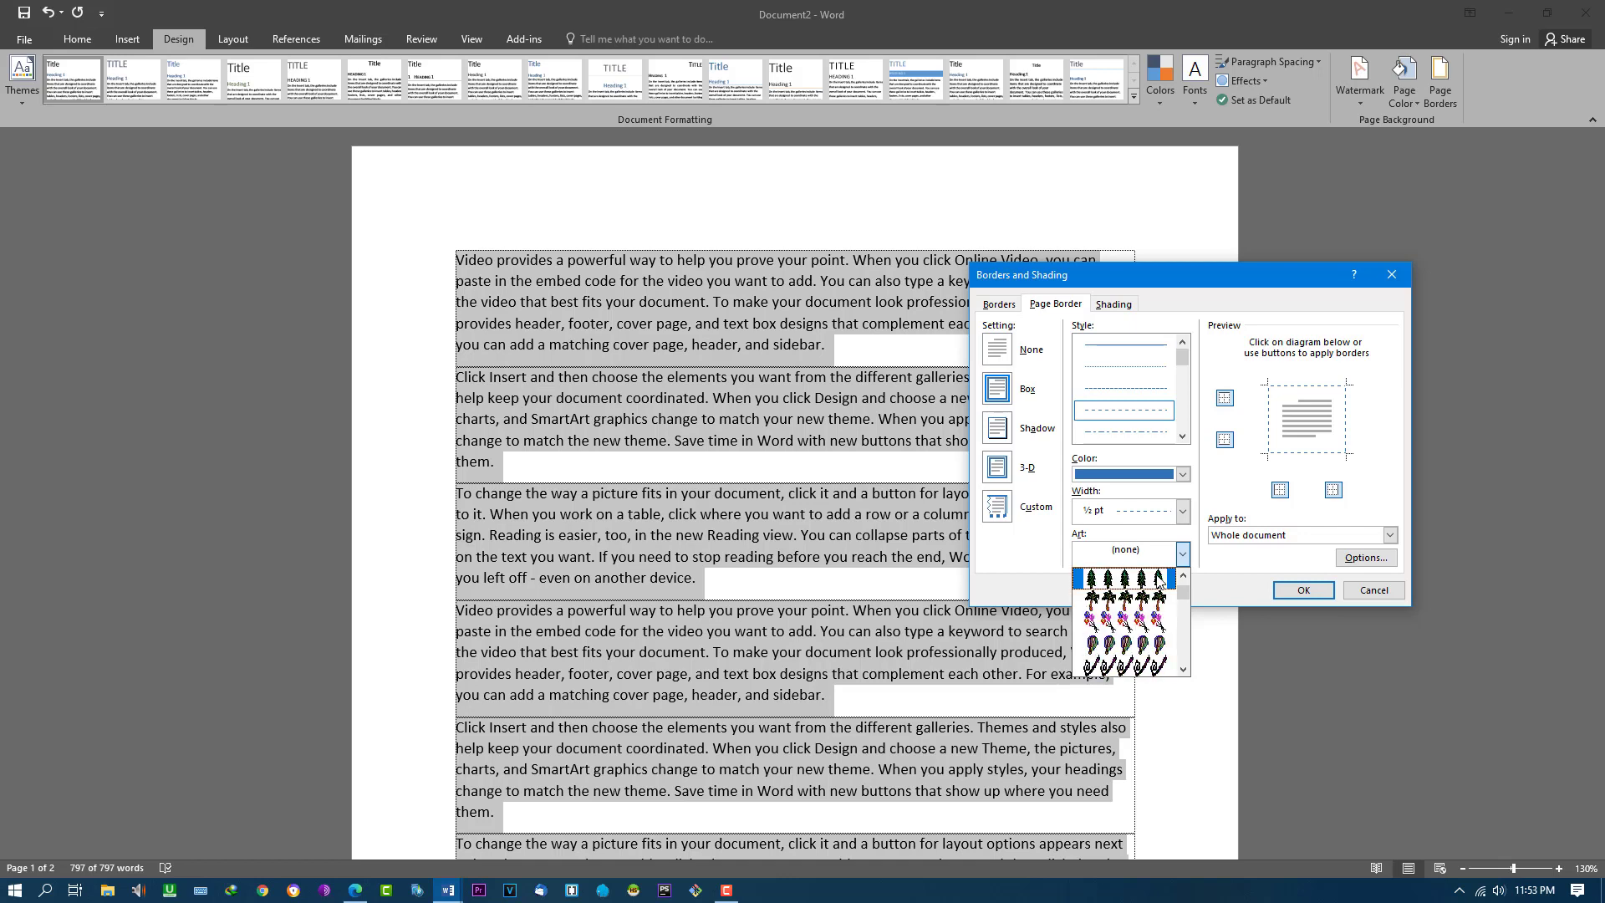
{"action": "left_click", "coordinate": [1246, 564]}
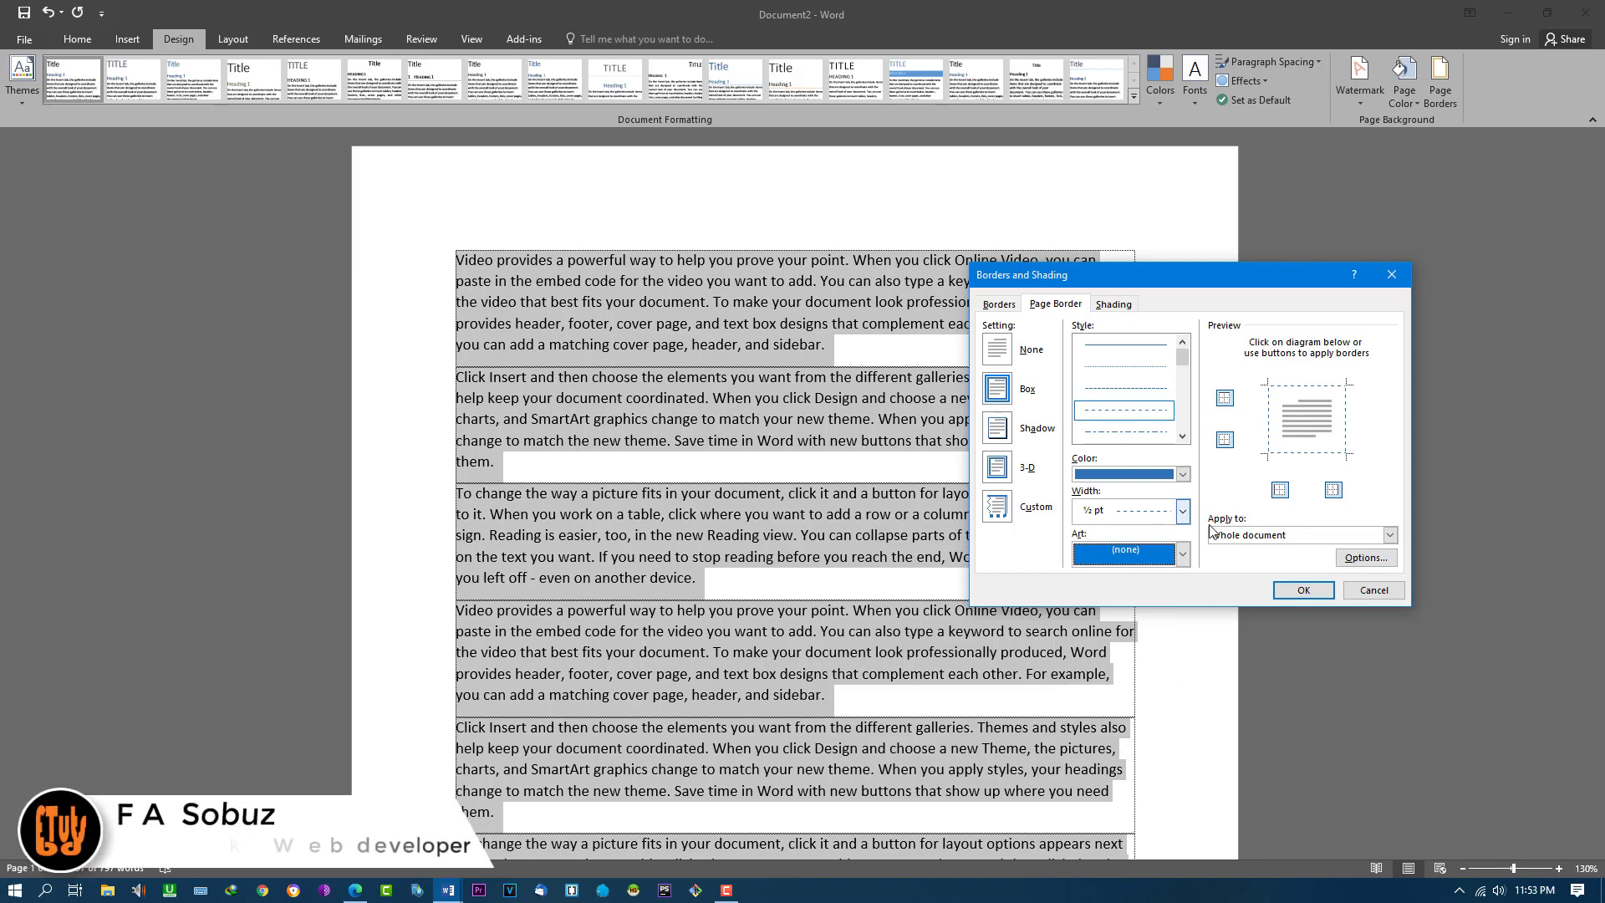
{"action": "left_click", "coordinate": [1296, 533]}
{"action": "left_click", "coordinate": [1297, 535]}
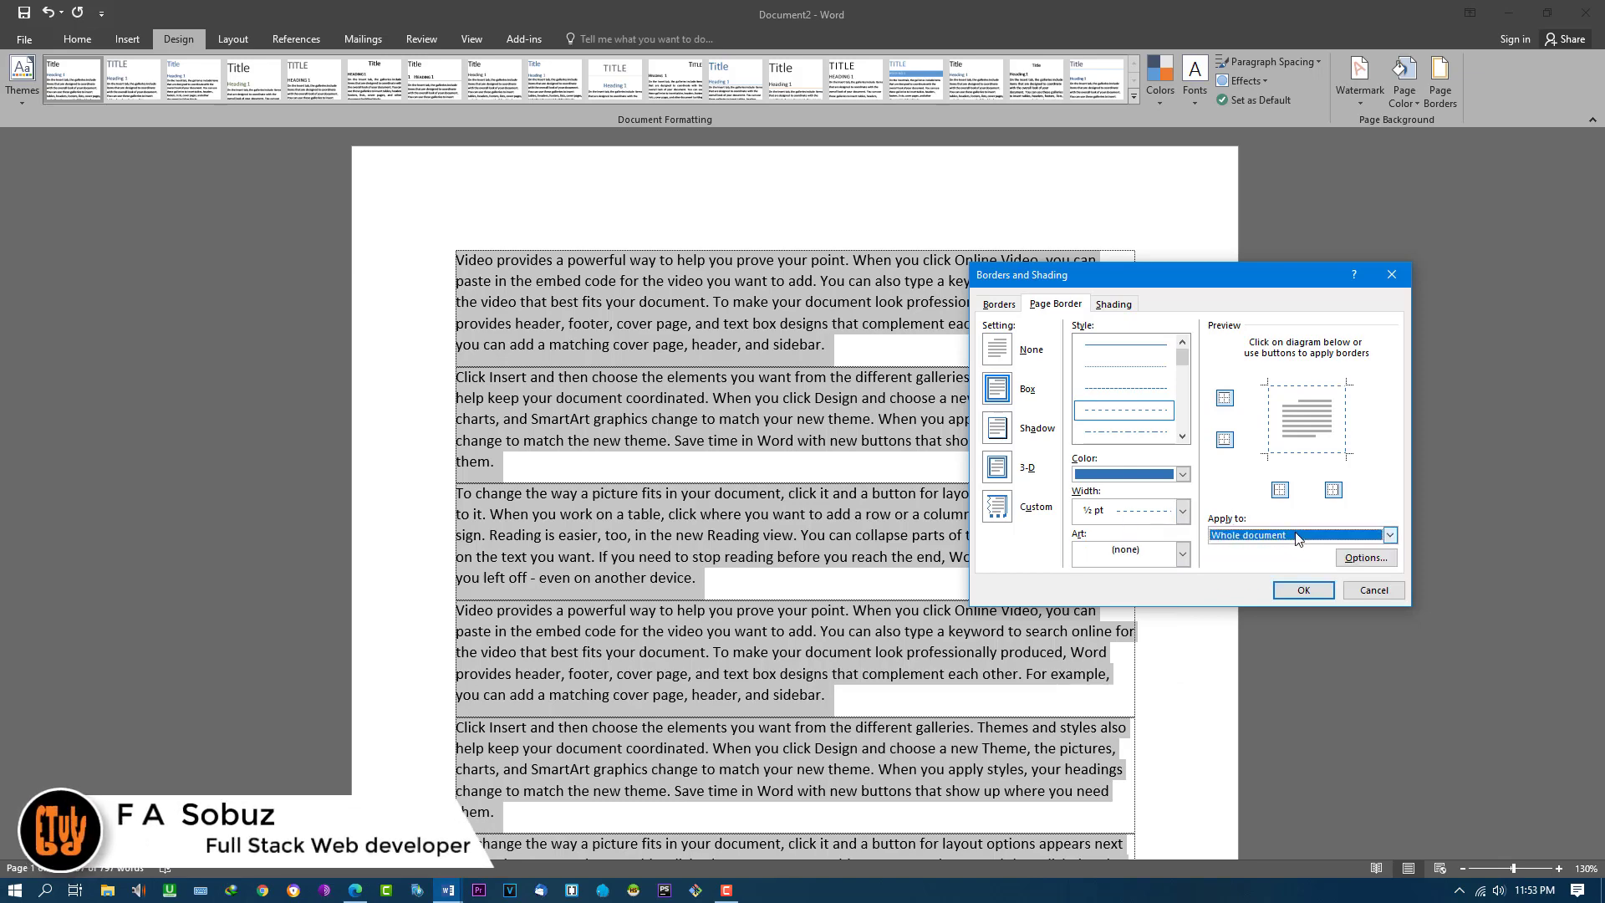
{"action": "left_click", "coordinate": [1304, 591]}
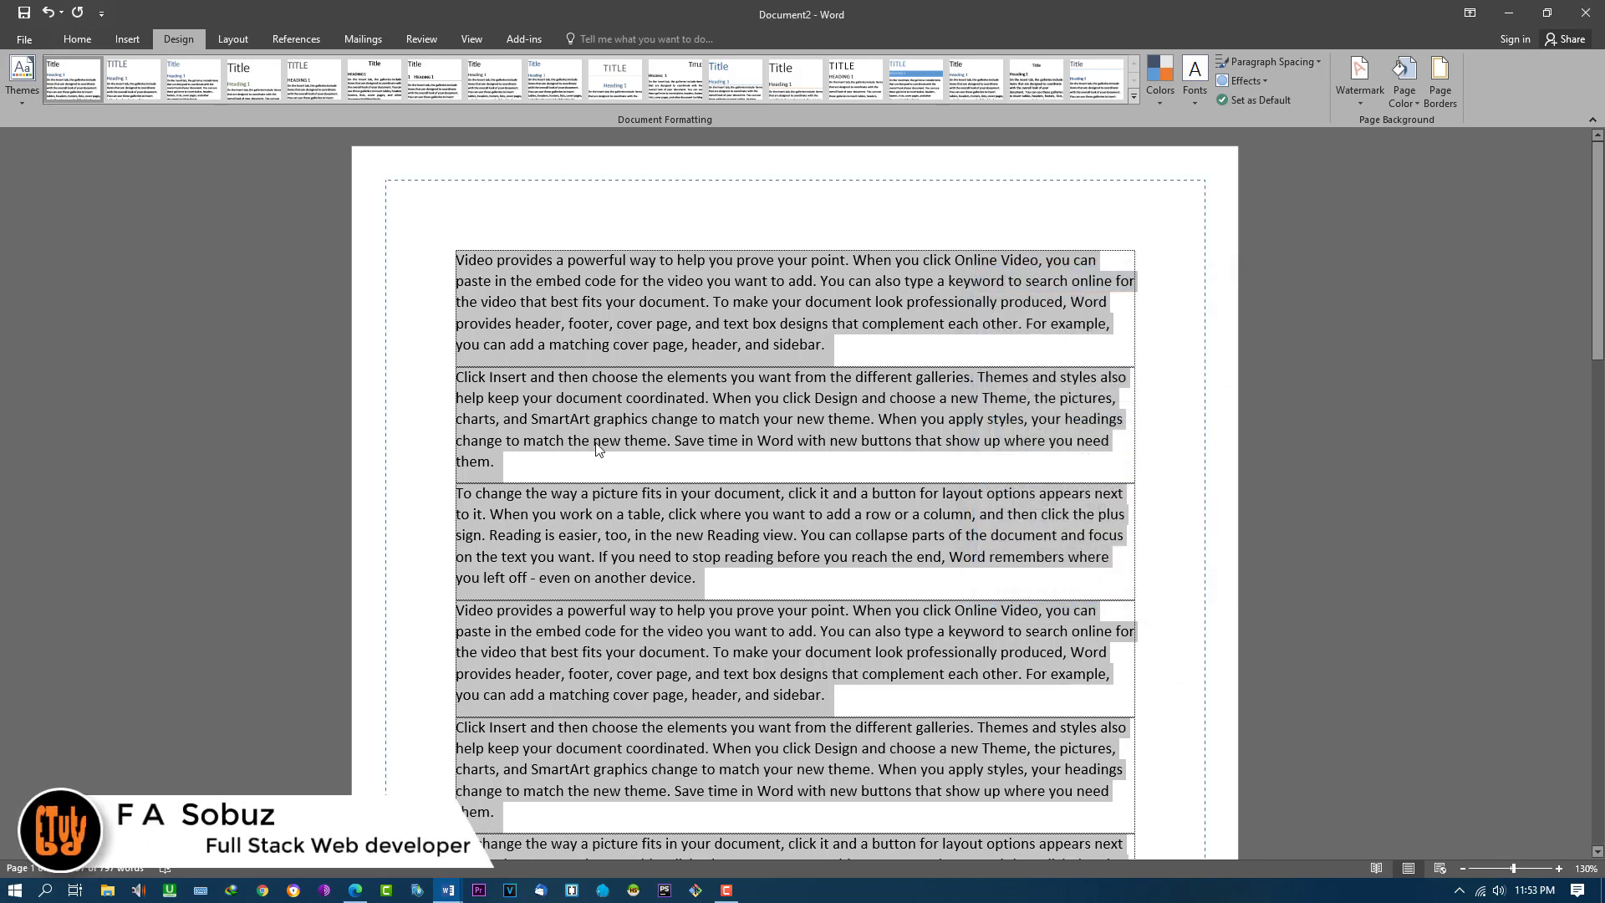
Remove the left edge from the blue dashed page border, keeping the ½ pt width and no art.
{"action": "left_click", "coordinate": [1439, 84]}
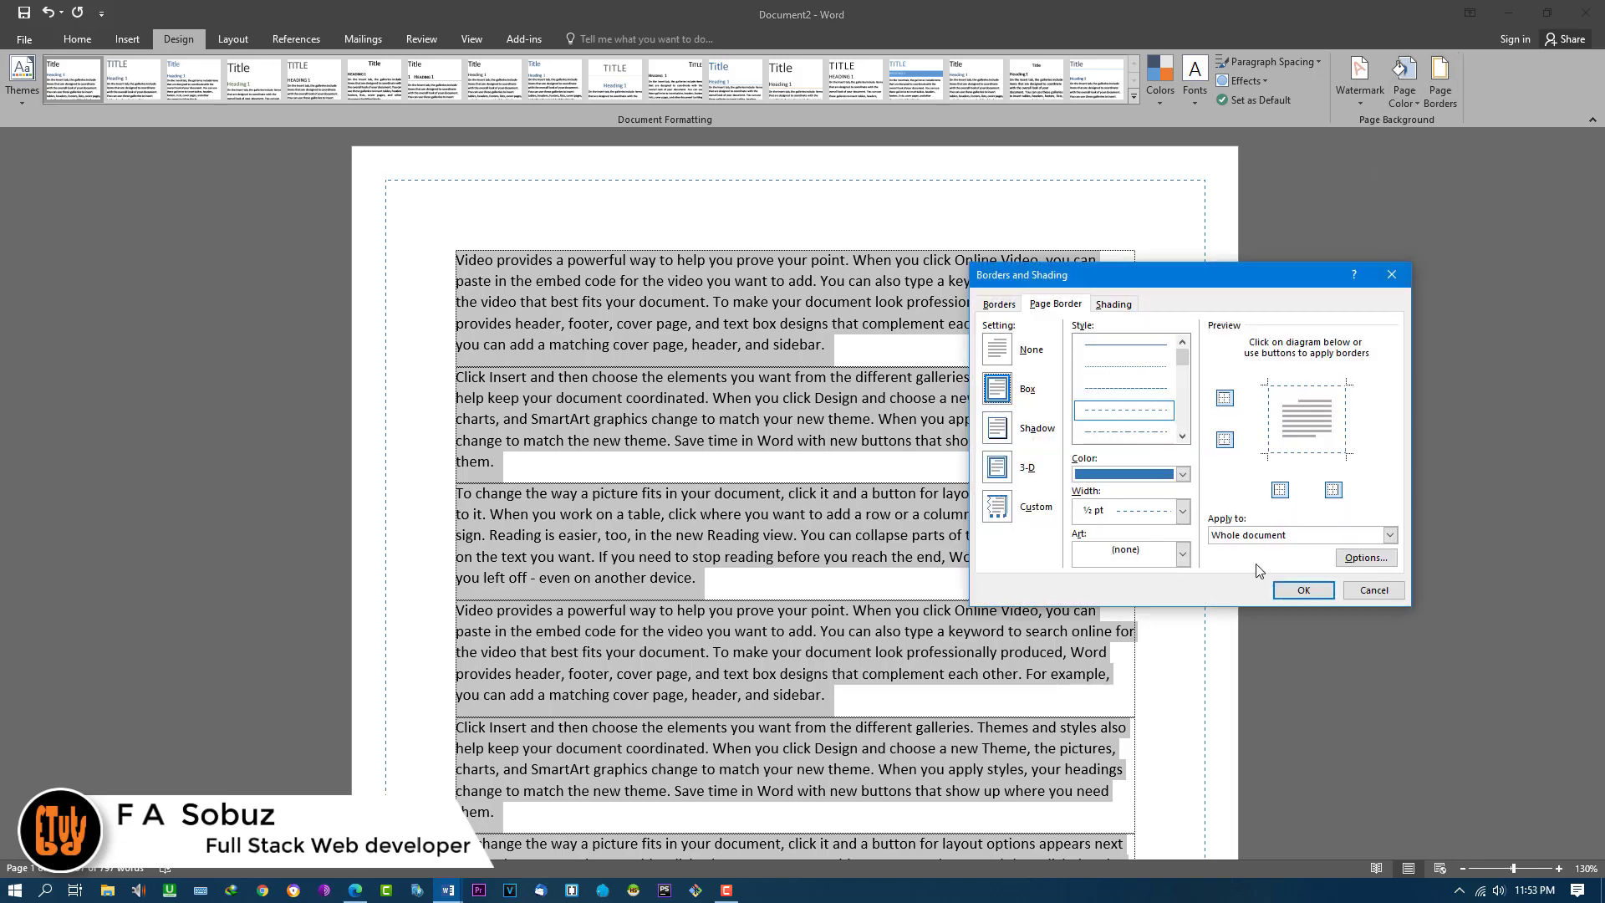
{"action": "left_click", "coordinate": [1286, 535]}
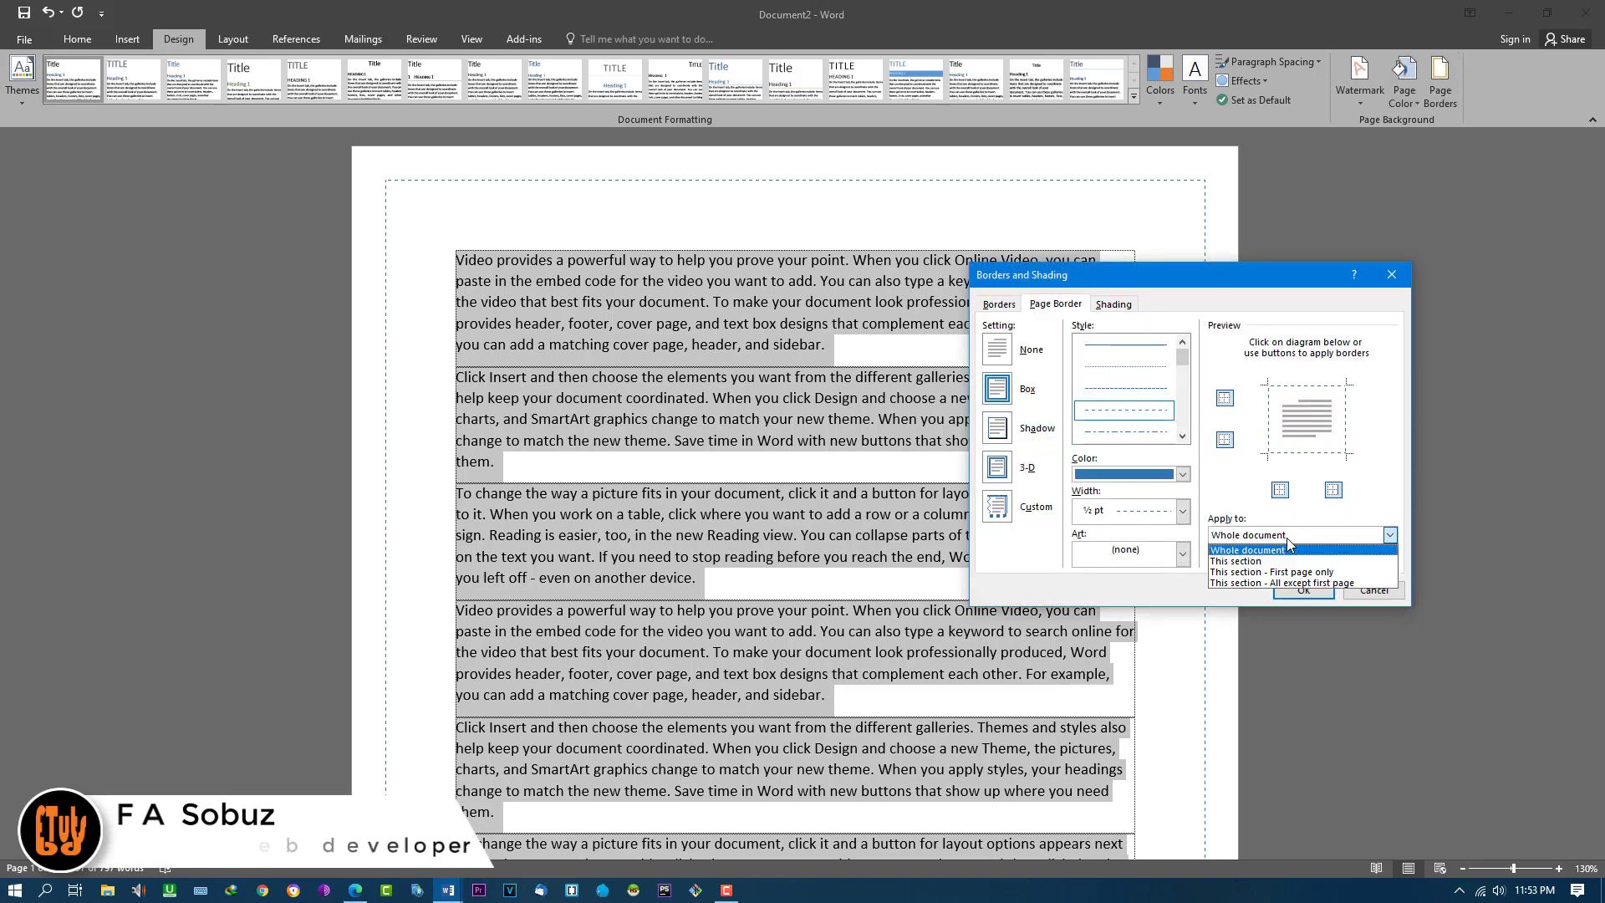
{"action": "left_click", "coordinate": [1282, 491]}
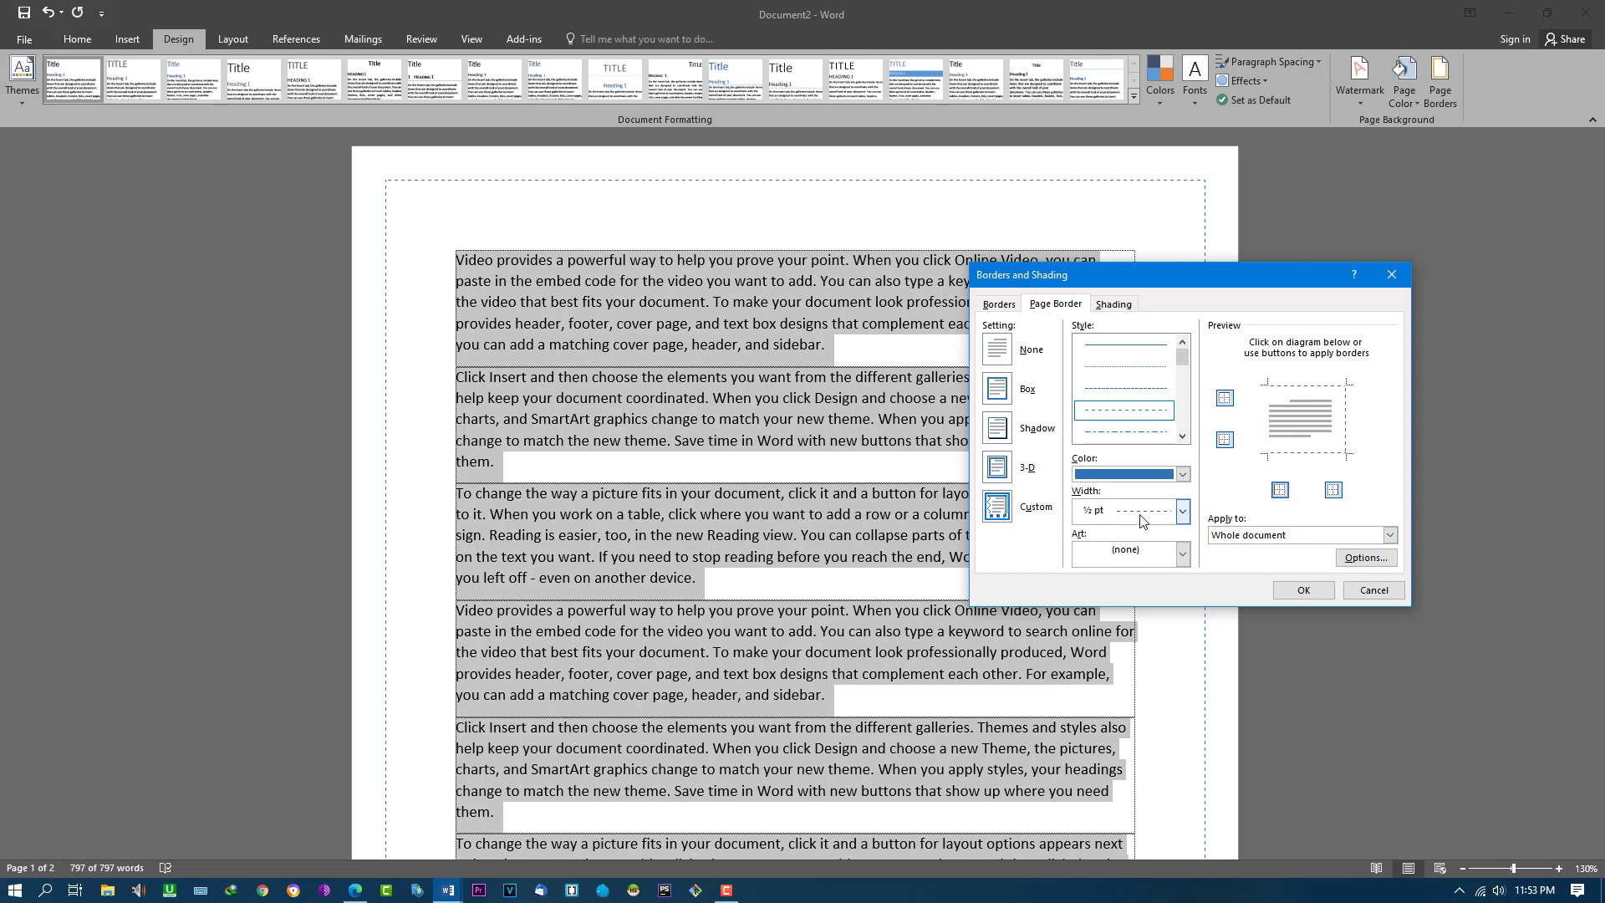
{"action": "left_click", "coordinate": [1183, 512]}
{"action": "left_click", "coordinate": [1183, 511]}
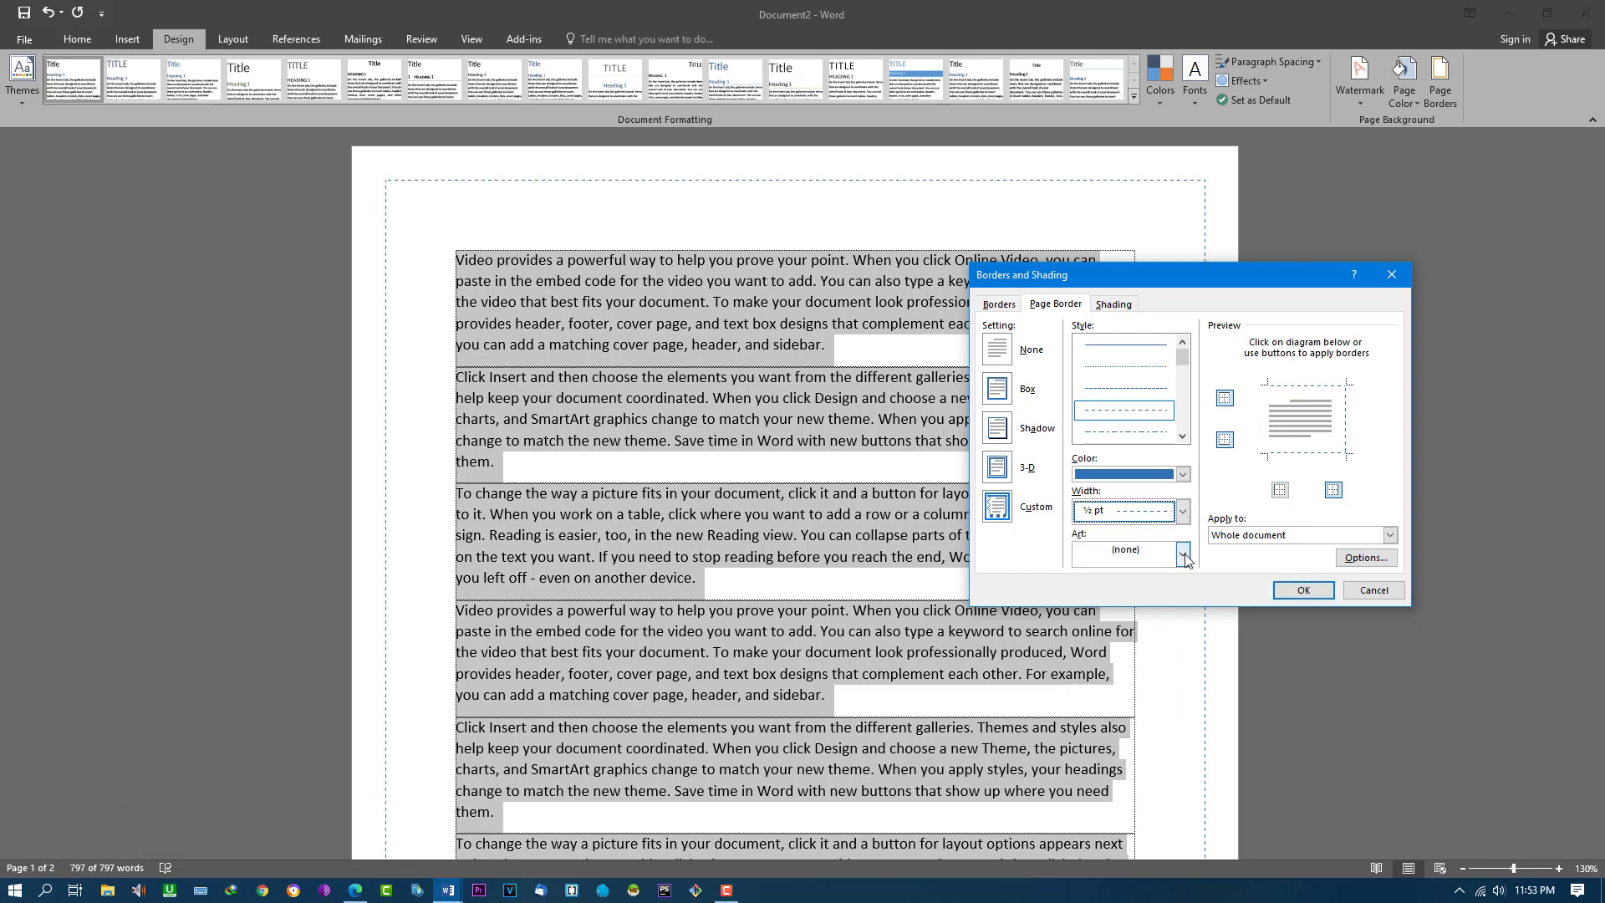
{"action": "left_click", "coordinate": [1183, 553]}
{"action": "left_click", "coordinate": [1186, 555]}
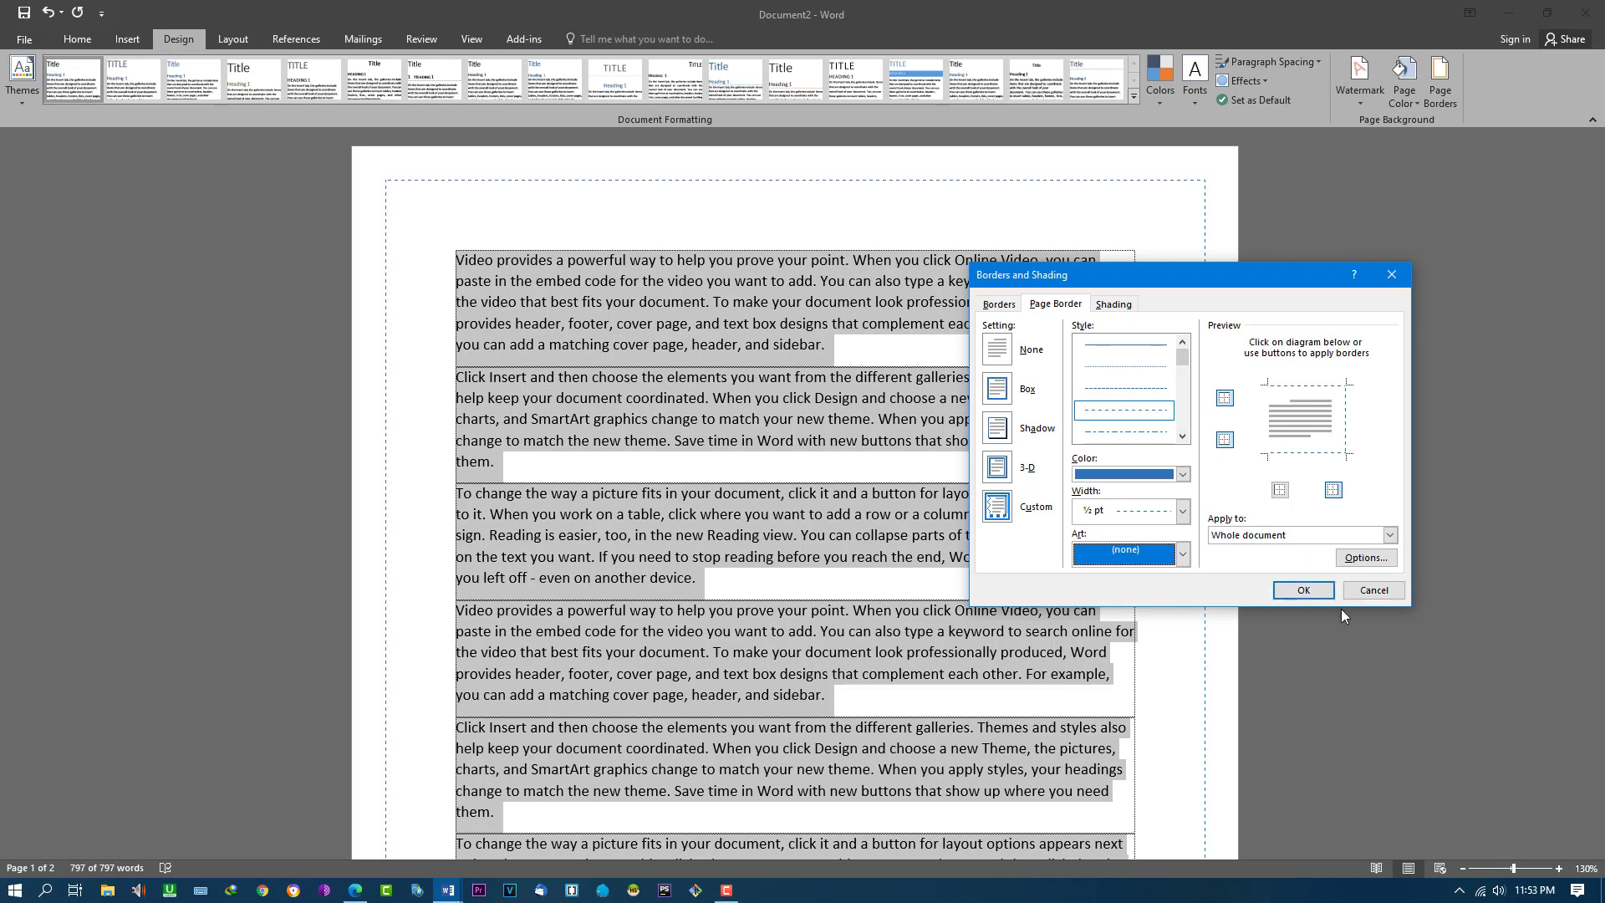
{"action": "left_click", "coordinate": [1315, 592]}
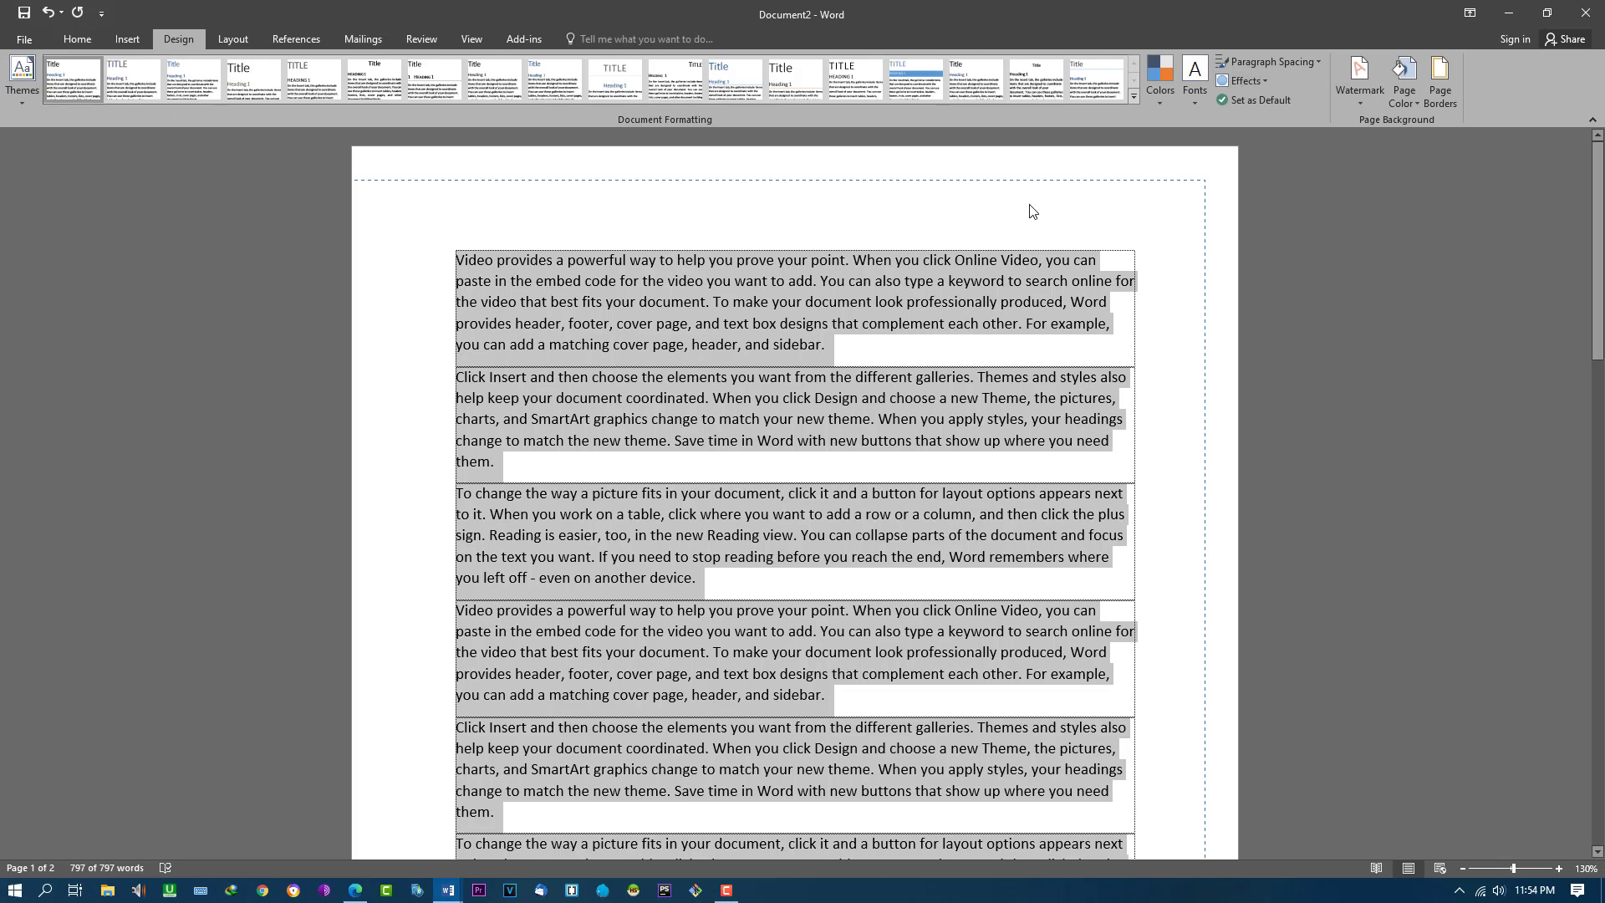
Display the page layout commands for the document.
{"action": "left_click", "coordinate": [232, 39]}
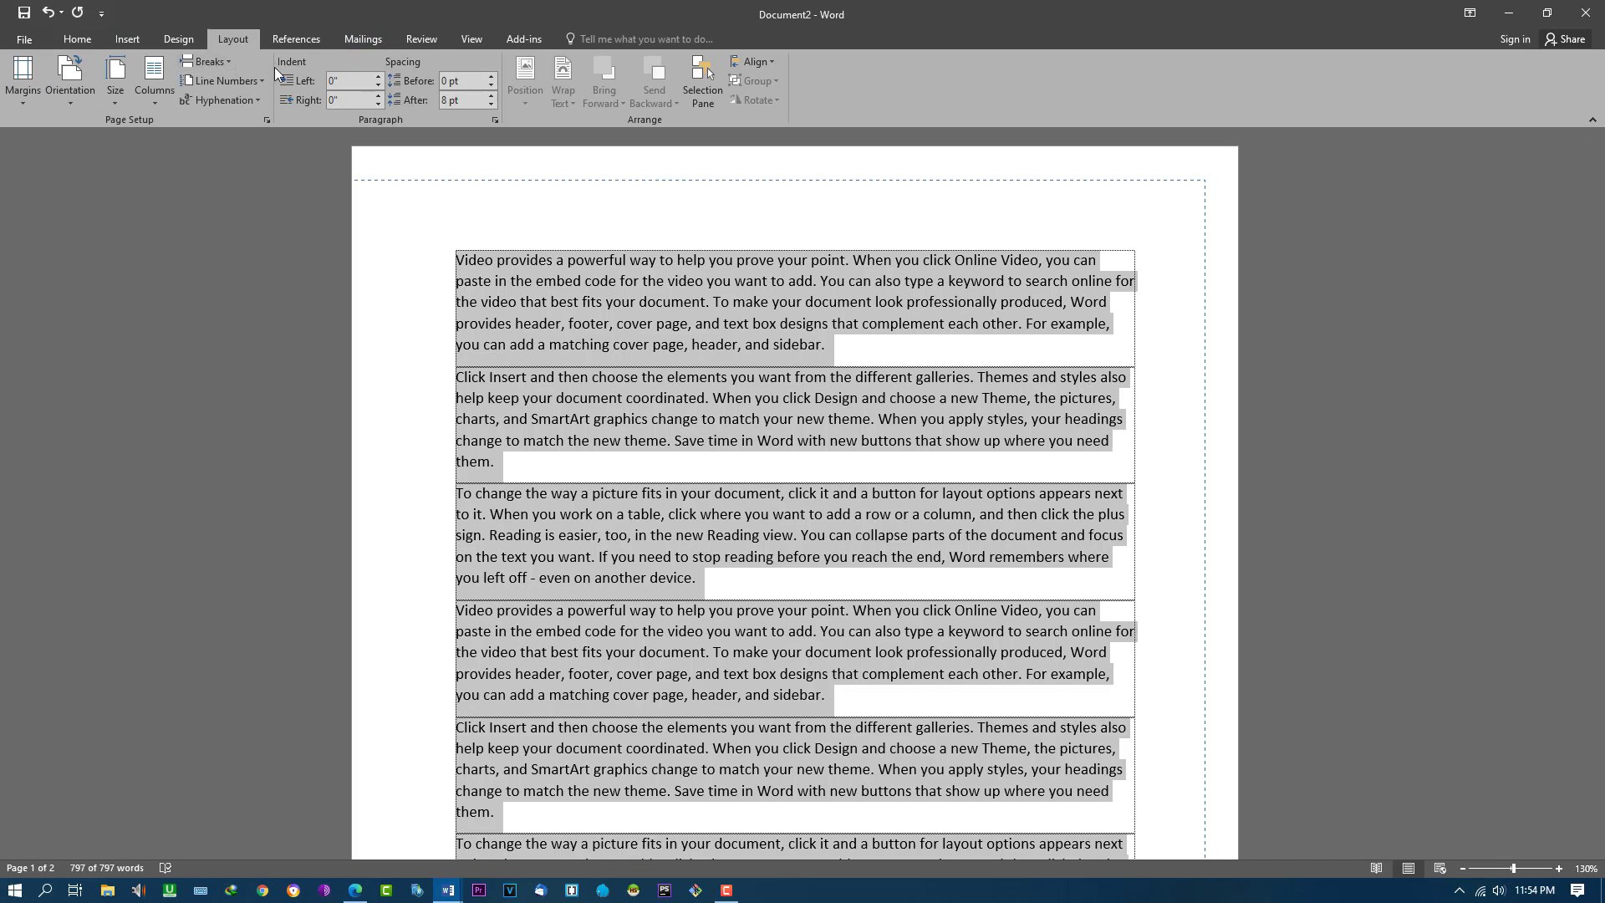